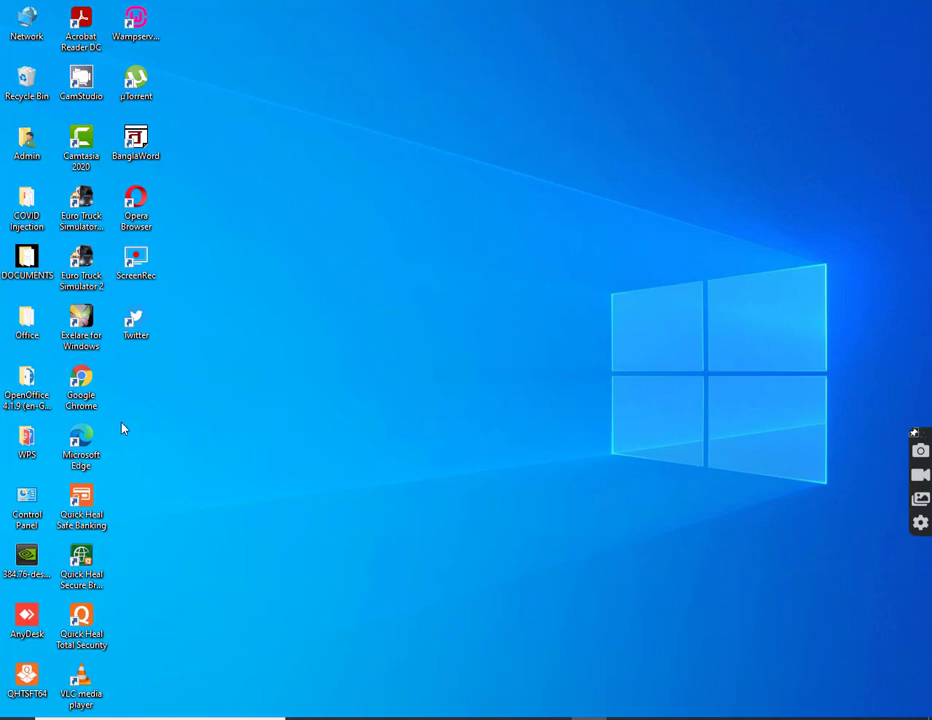
# Open WPS Office from the desktop WPS folder and create a blank spreadsheet.
pyautogui.doubleClick(18, 441)
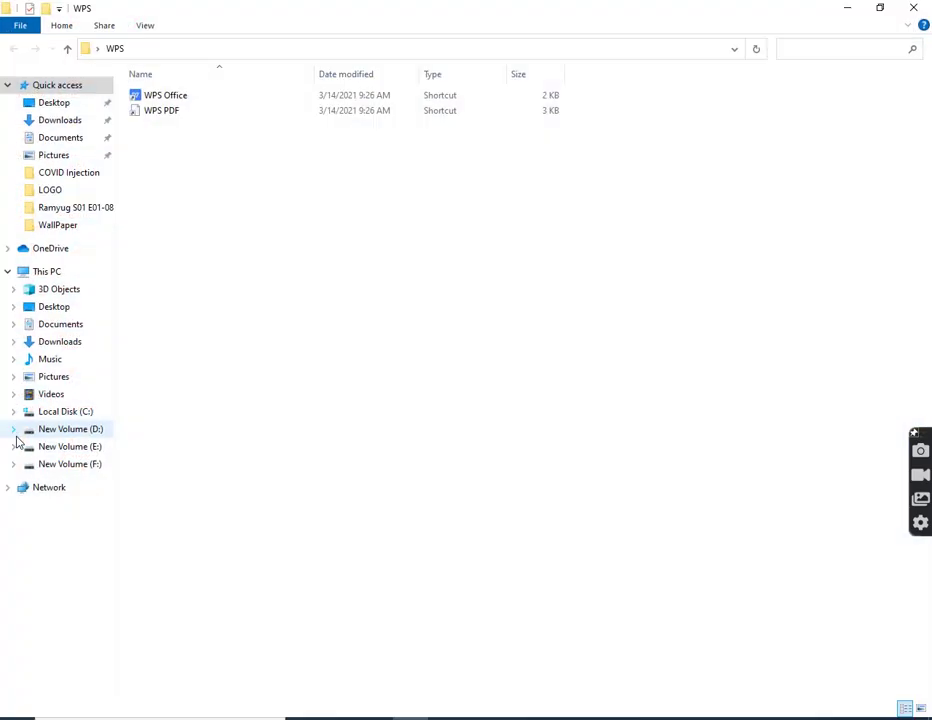
pyautogui.doubleClick(183, 97)
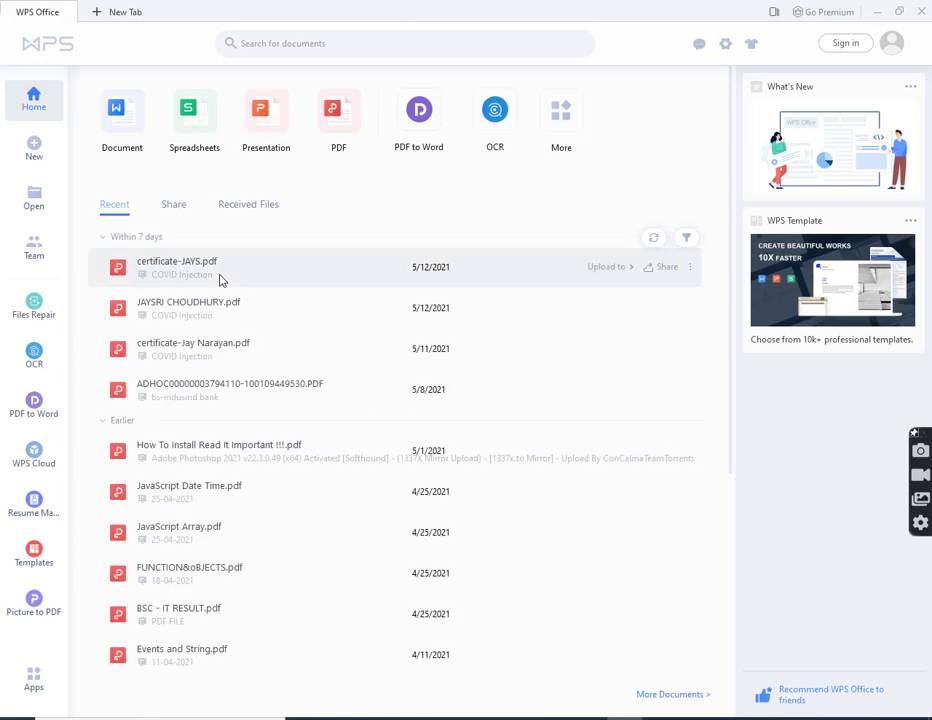
pyautogui.click(197, 113)
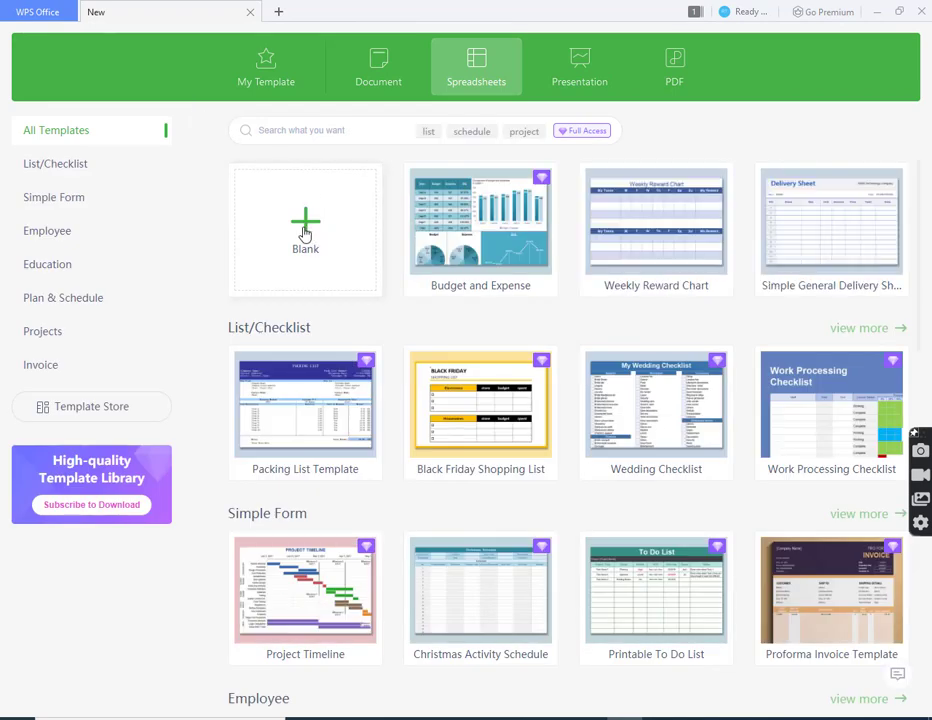
pyautogui.click(305, 234)
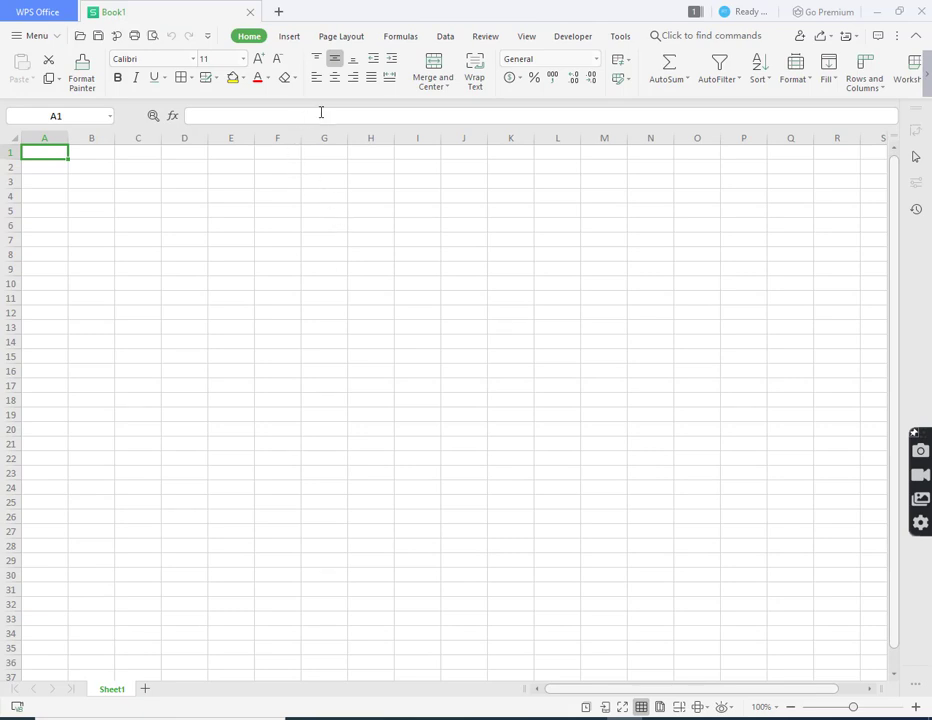
# Insert WordArt in the black shadowed style and move it up so its box starts around row 3.
pyautogui.click(289, 38)
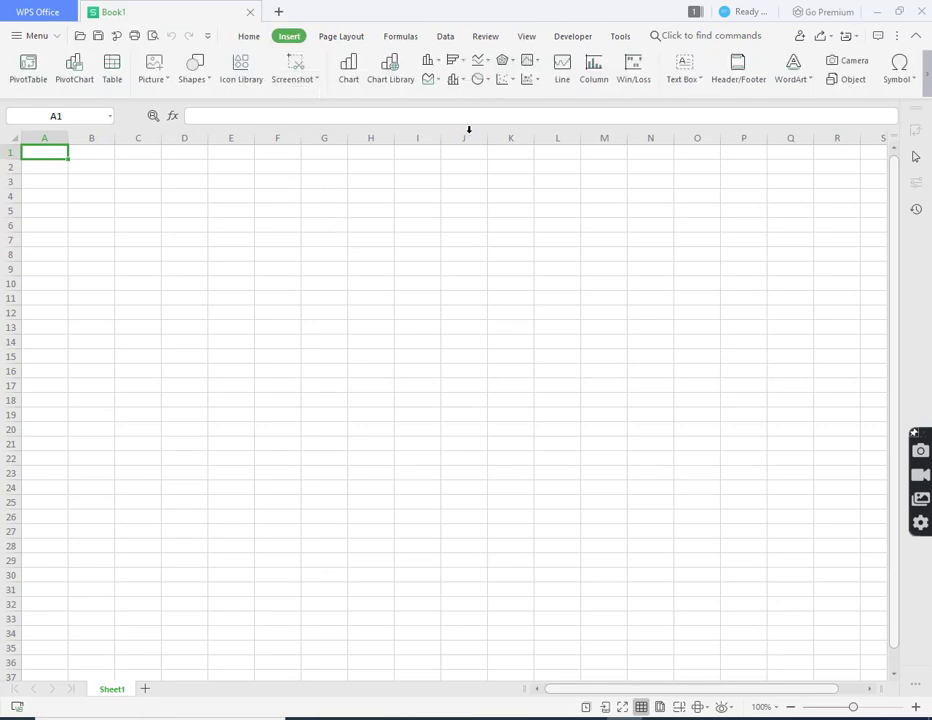
pyautogui.click(799, 84)
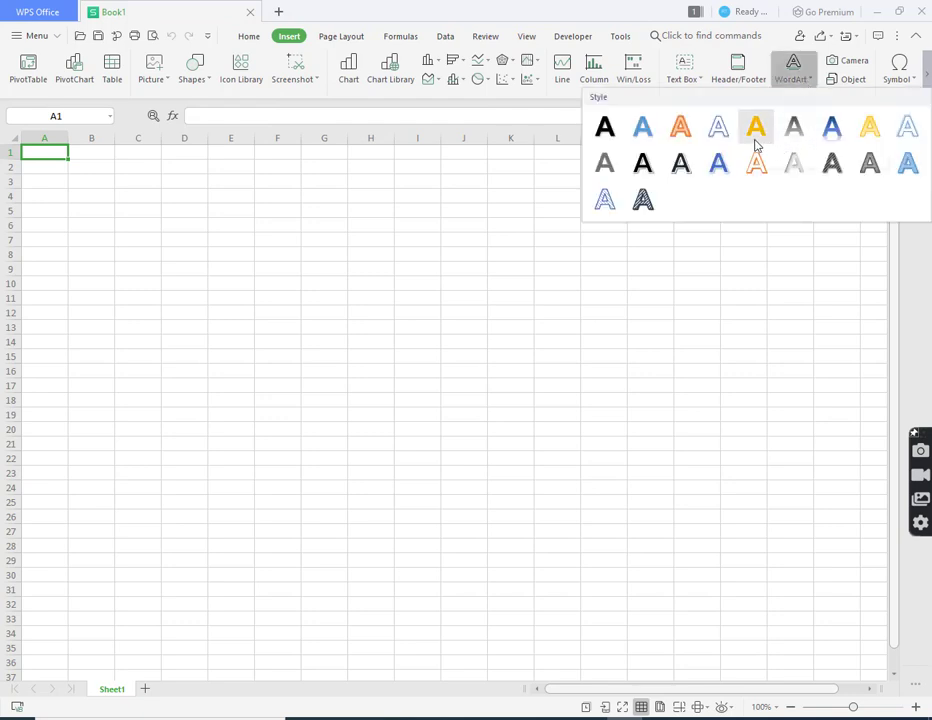
pyautogui.click(641, 167)
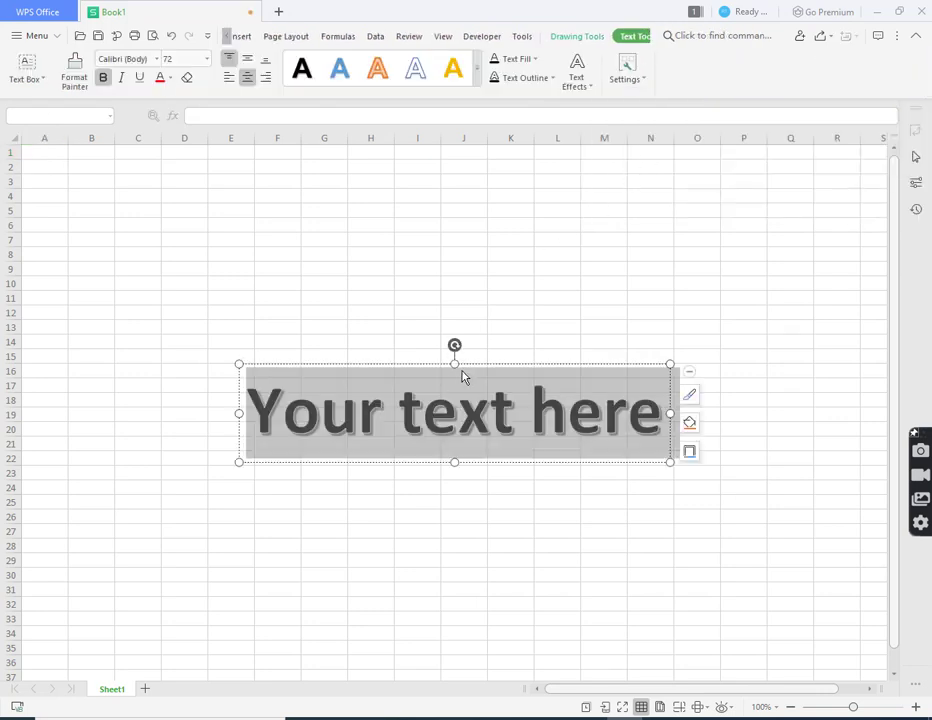
pyautogui.moveTo(470, 368); pyautogui.dragTo(476, 189)
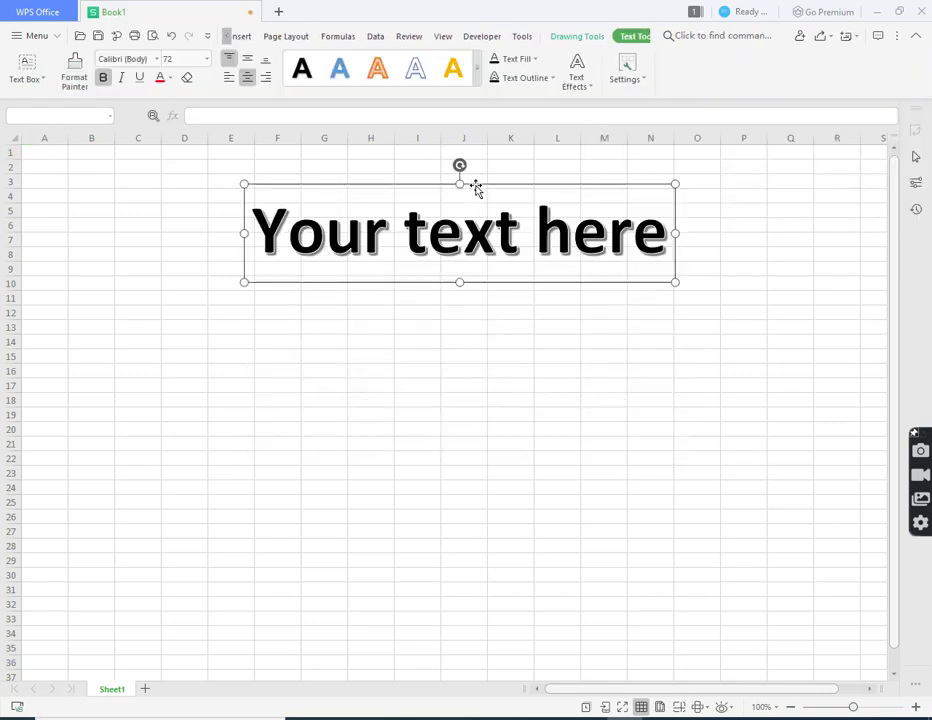
# Replace the WordArt placeholder text with "Mark Sheet".
pyautogui.moveTo(668, 231); pyautogui.dragTo(244, 235)
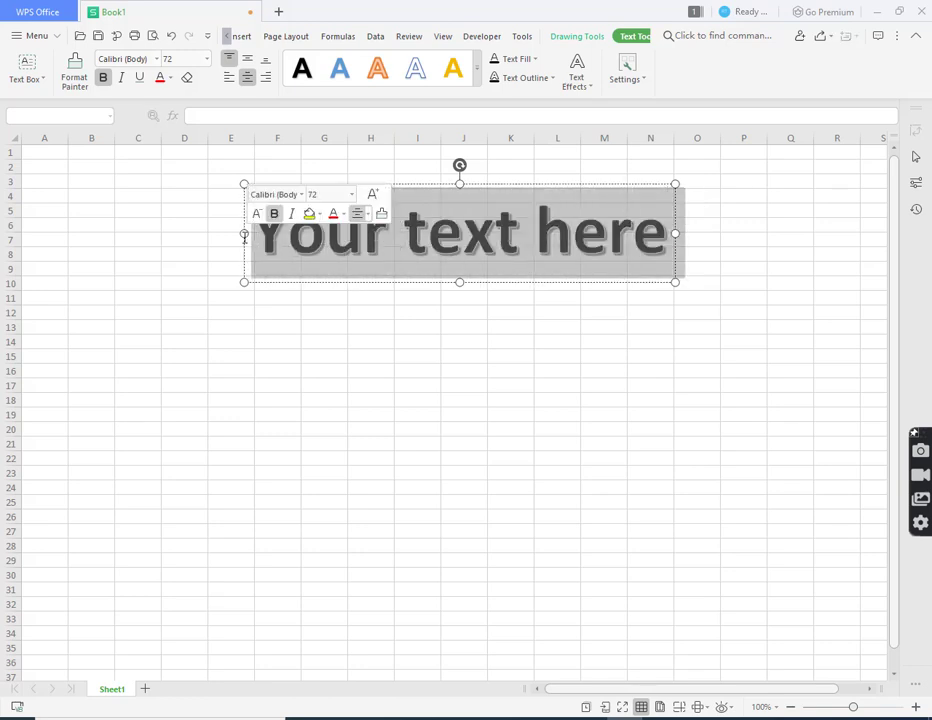
pyautogui.write('M')
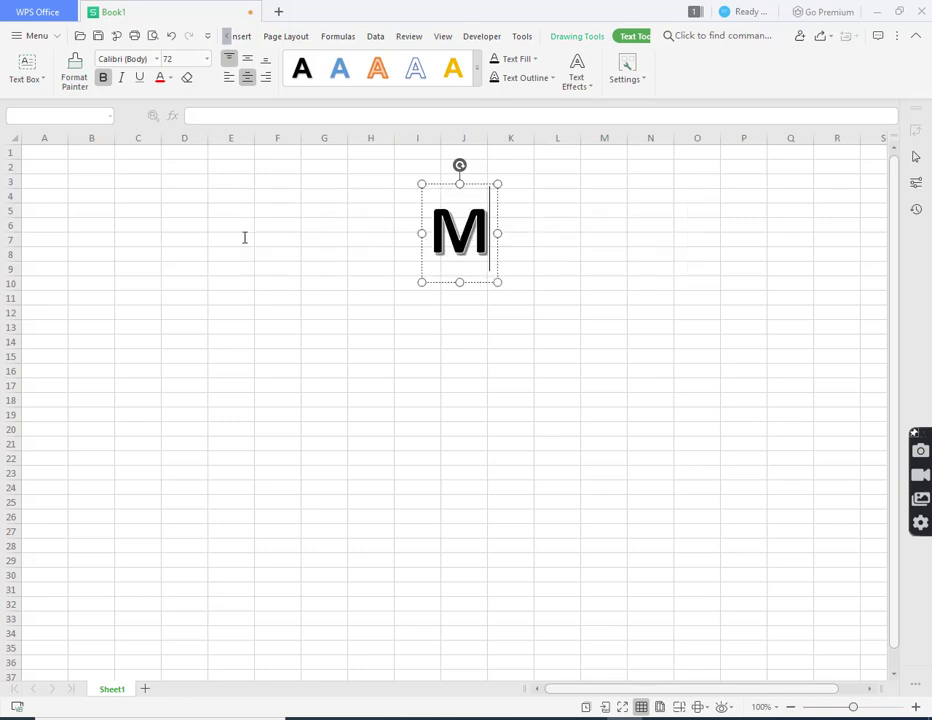
pyautogui.write('a')
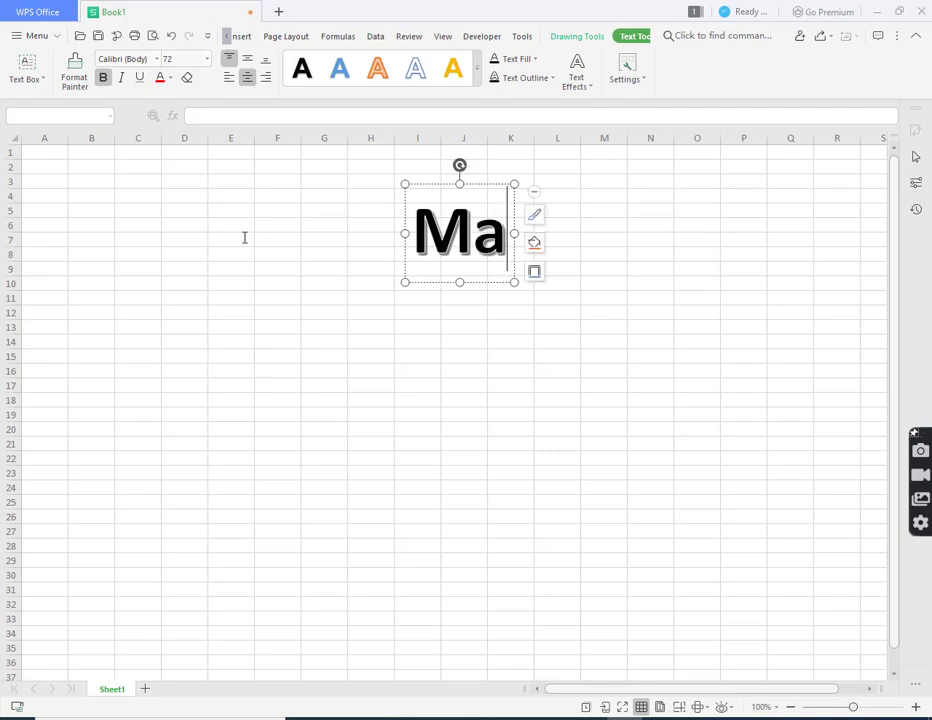
pyautogui.write('rk')
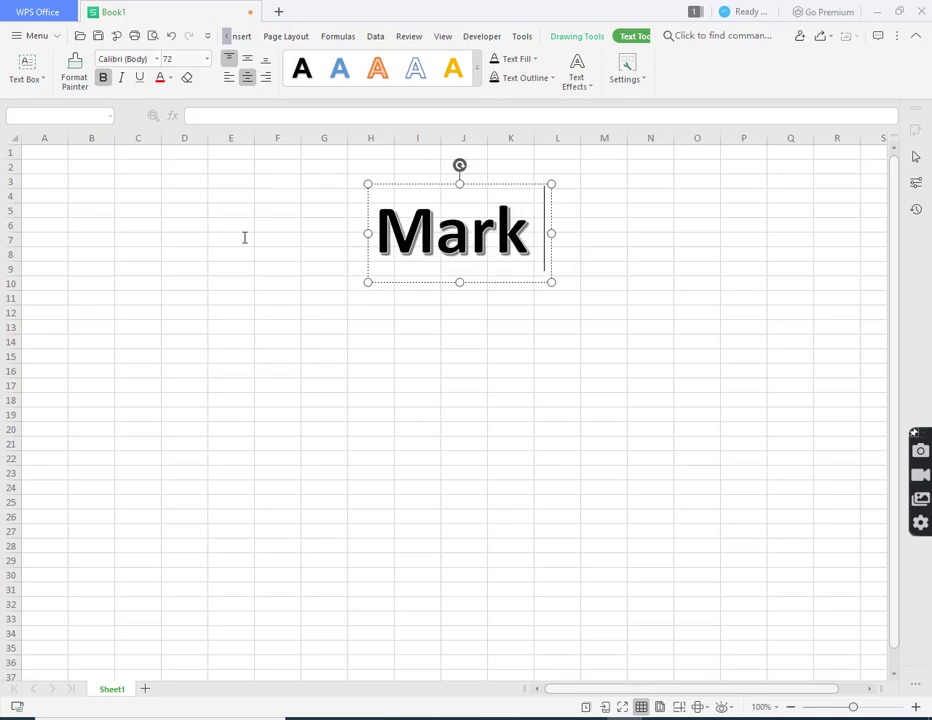
pyautogui.write(' Sheet')
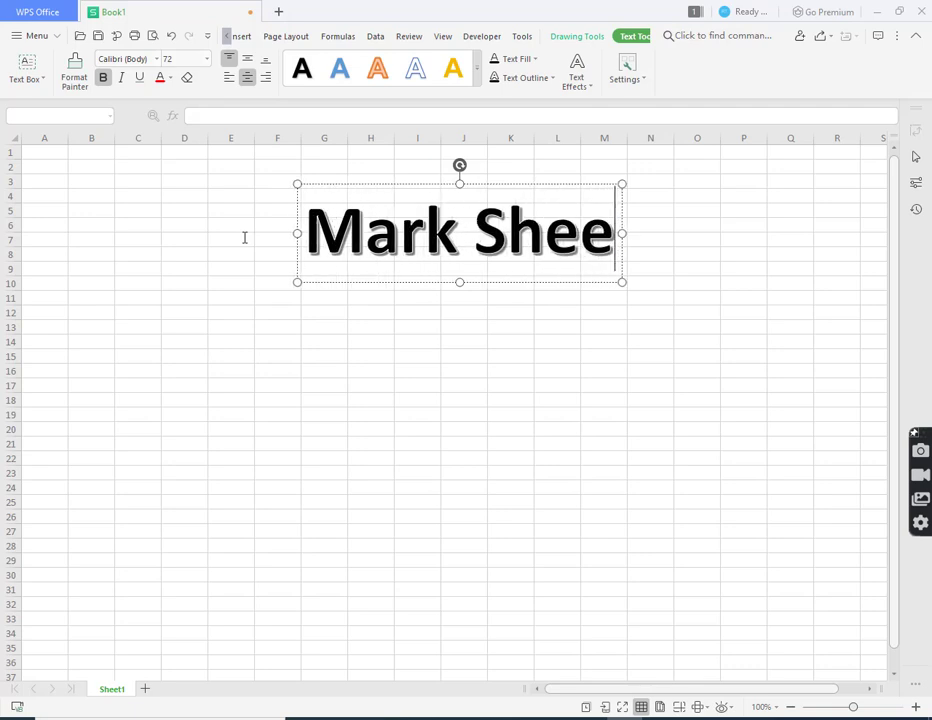
pyautogui.click(309, 320)
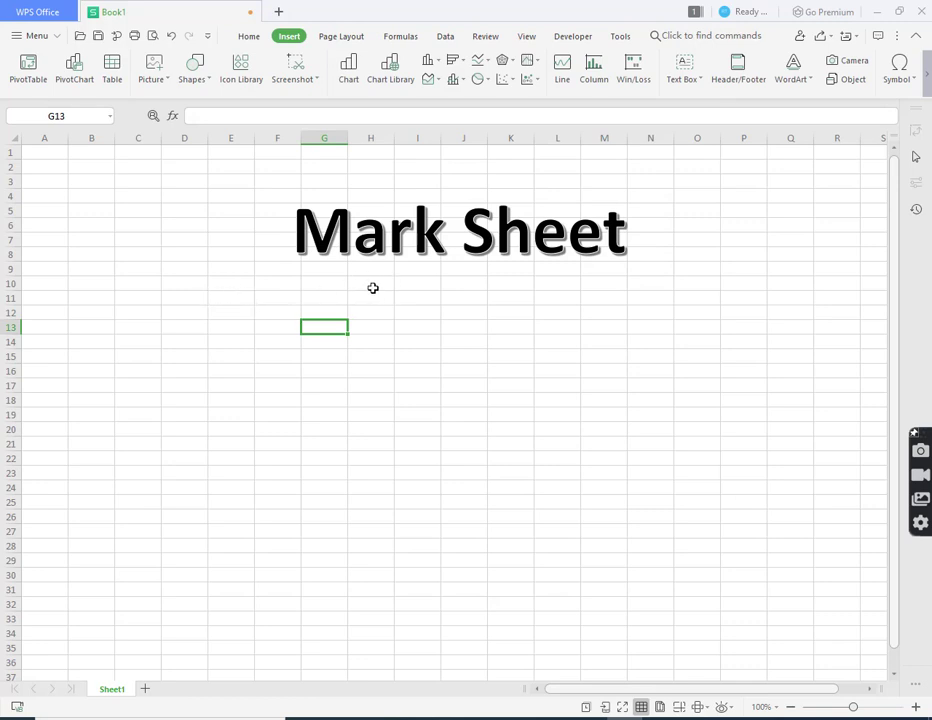
# Add a second line reading "Class - 8" below "Mark Sheet" in the WordArt.
pyautogui.click(494, 247)
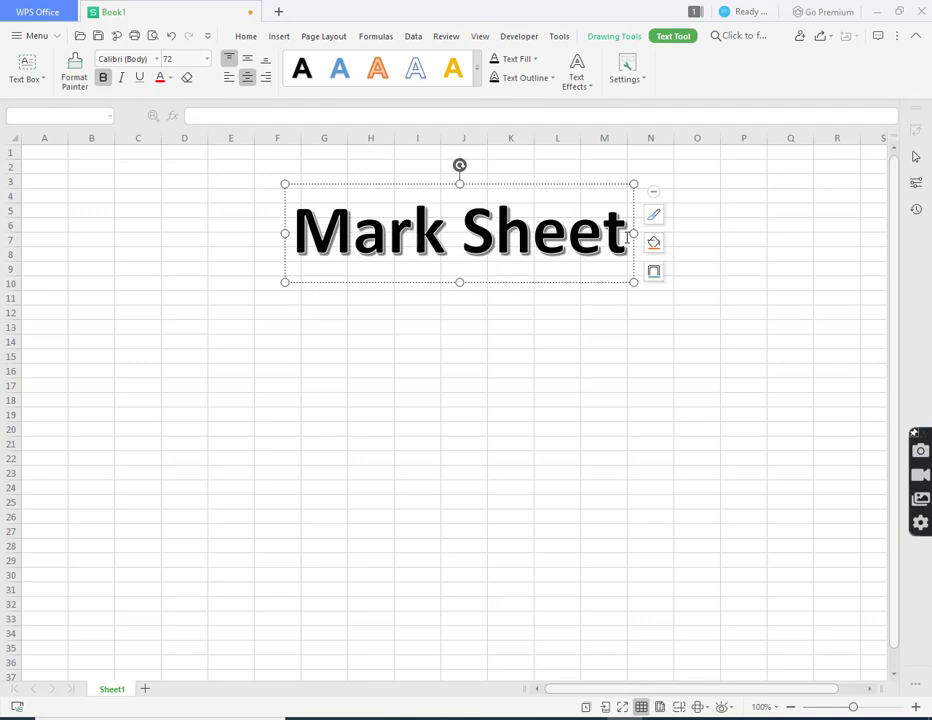
pyautogui.press('Return')
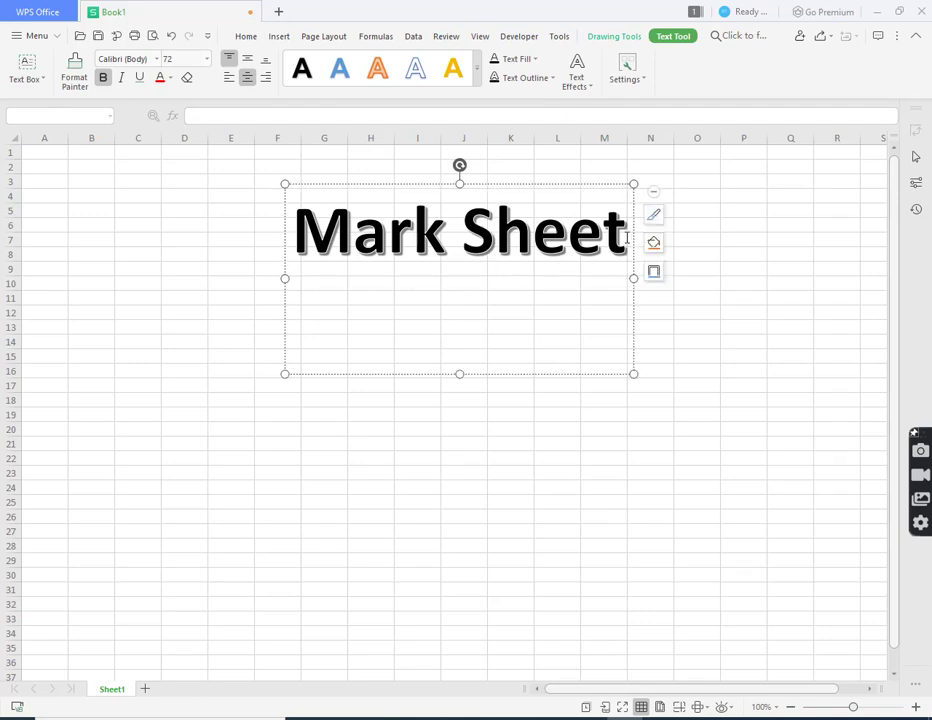
pyautogui.write('Class ')
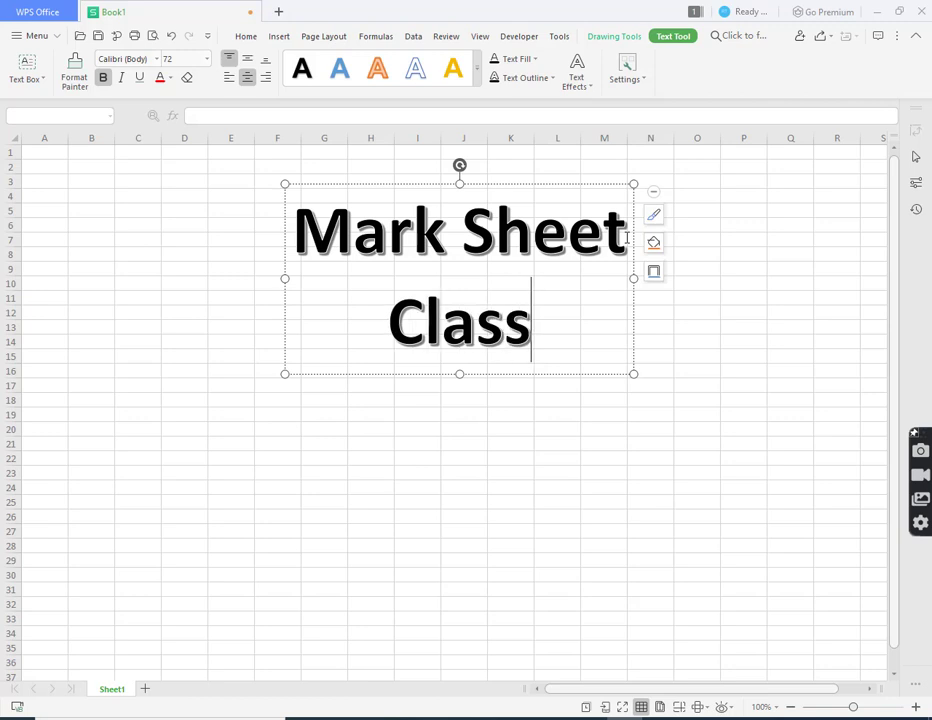
pyautogui.write('- ')
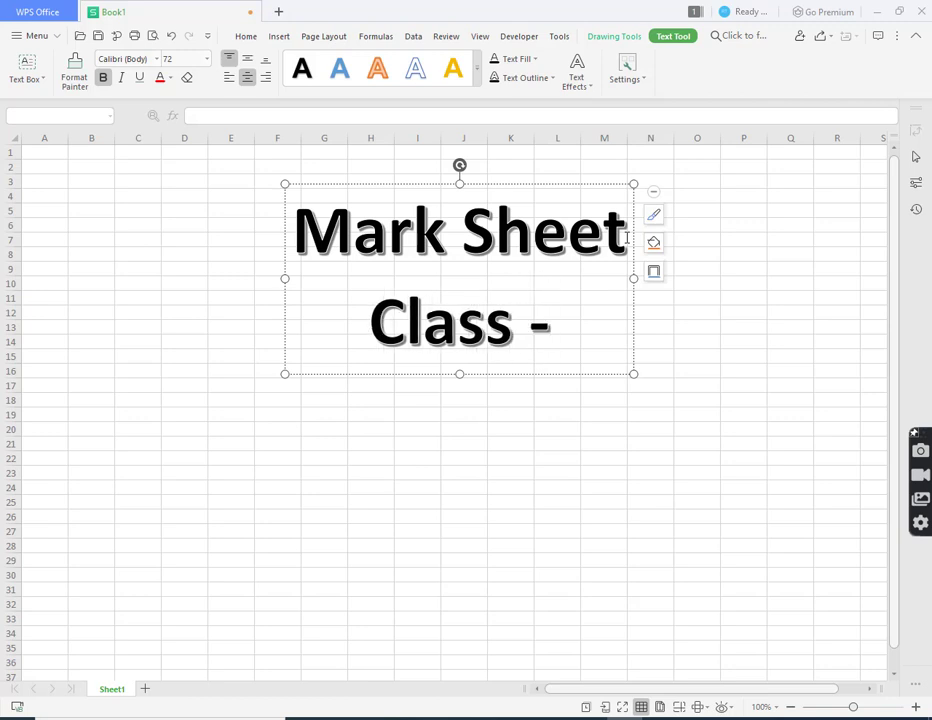
pyautogui.write('8')
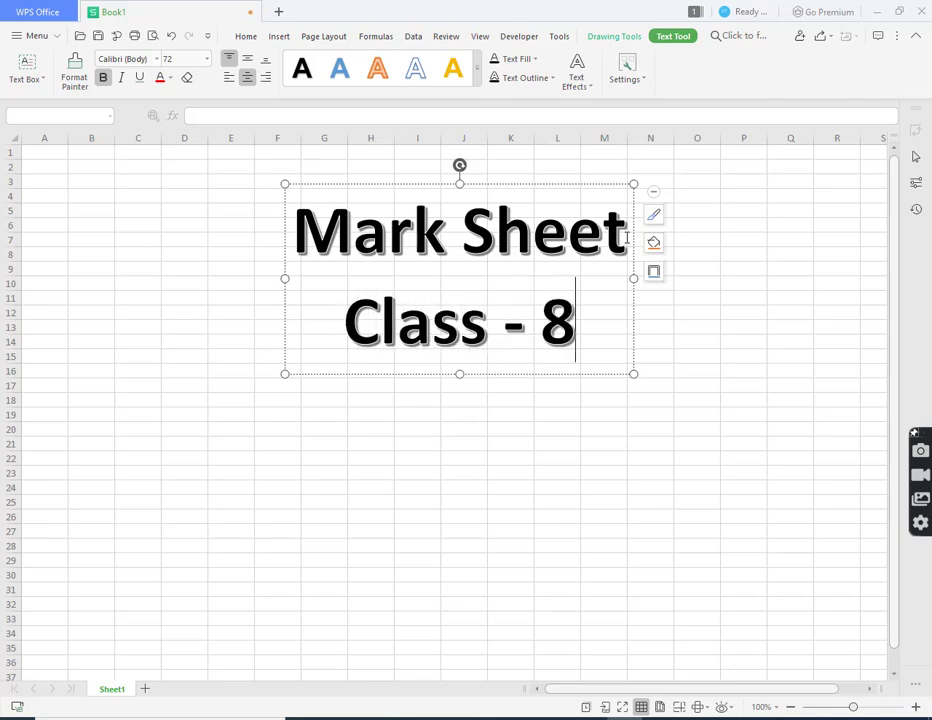
pyautogui.click(235, 401)
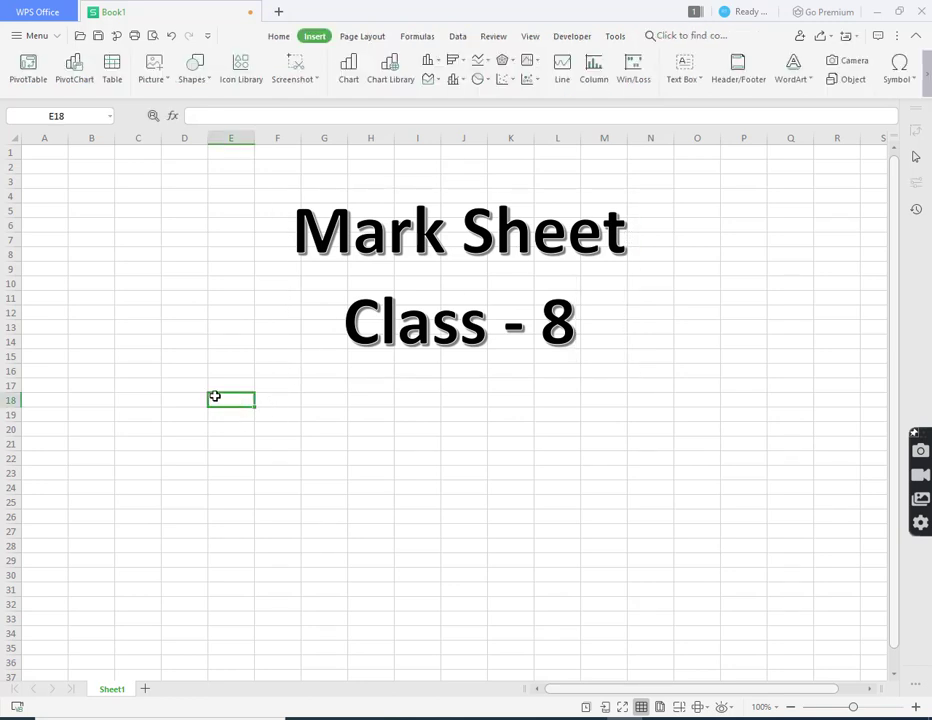
# Enter the header "Sl Number" in cell D18.
pyautogui.click(195, 396)
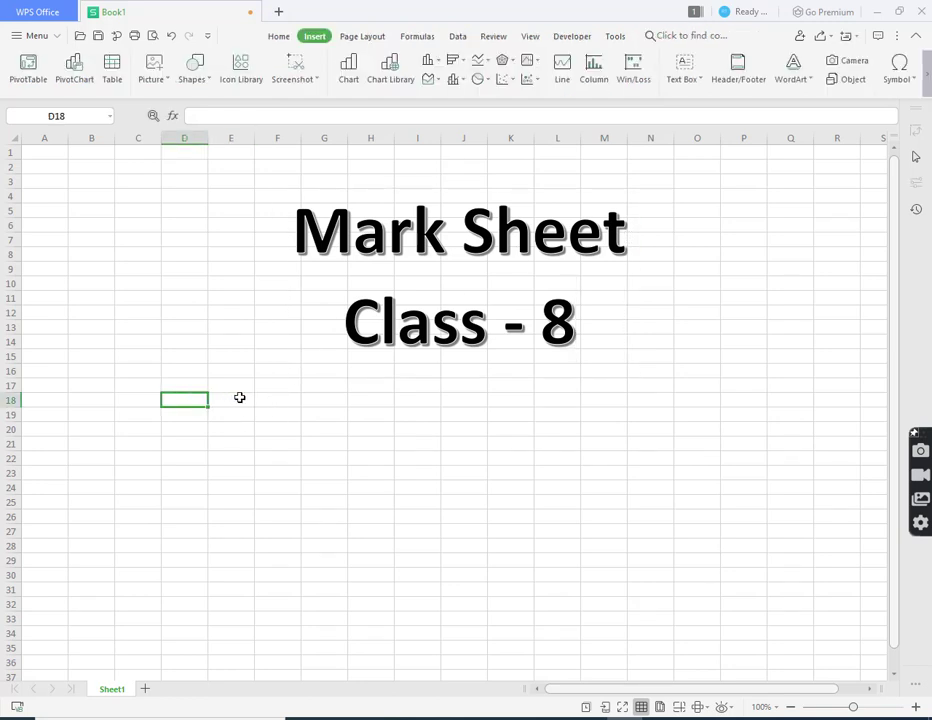
pyautogui.write('S')
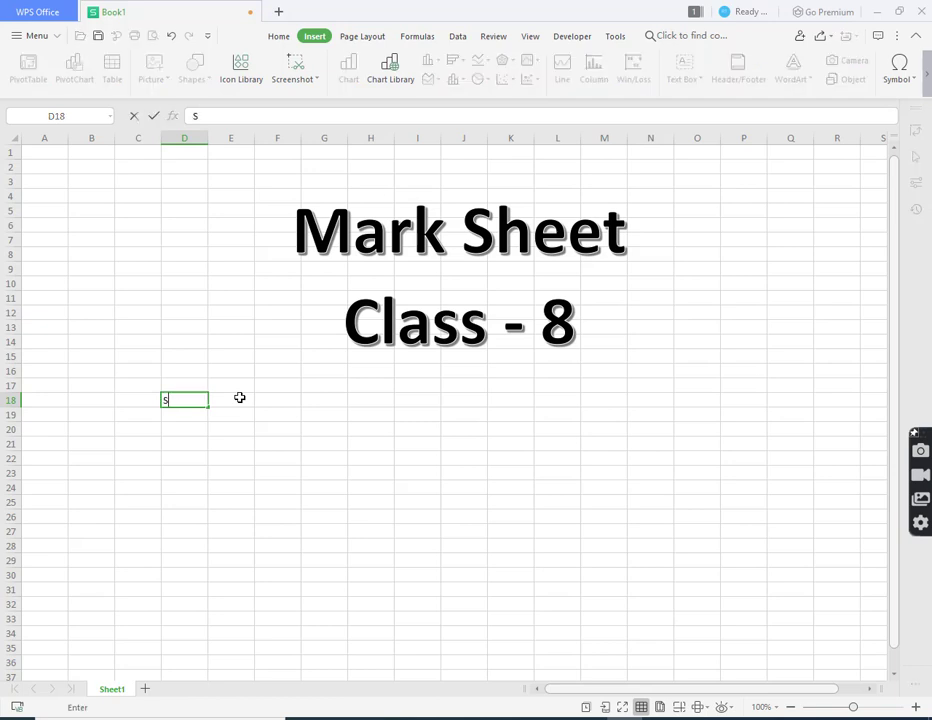
pyautogui.write('l Number')
pyautogui.click(240, 398)
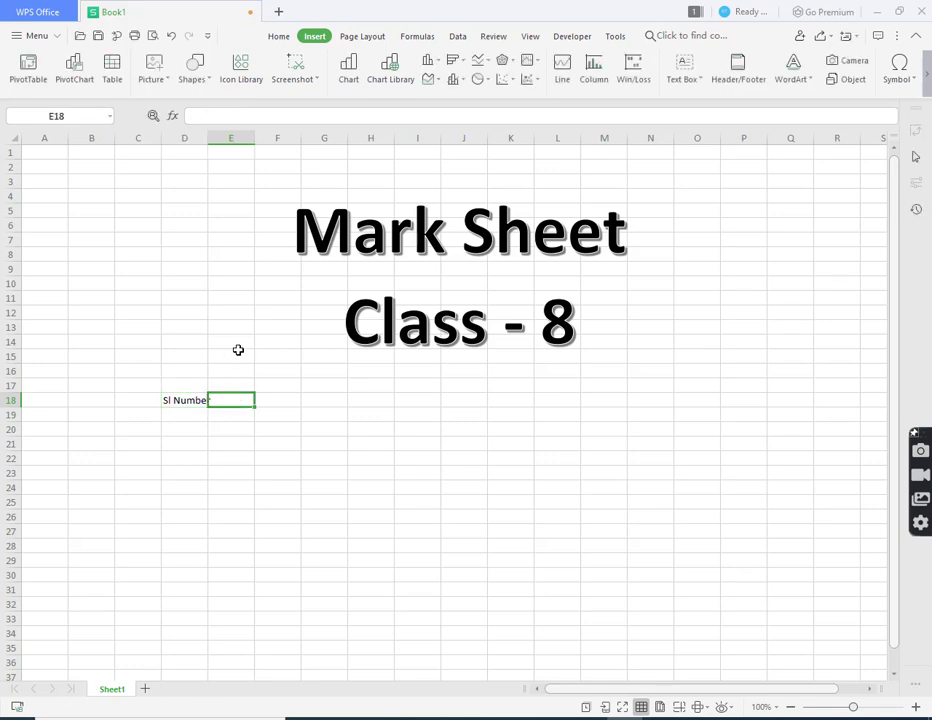
# Enter the header "Students Name" in cell E18 and widen column E to fit it.
pyautogui.click(916, 708)
pyautogui.doubleClick(245, 428)
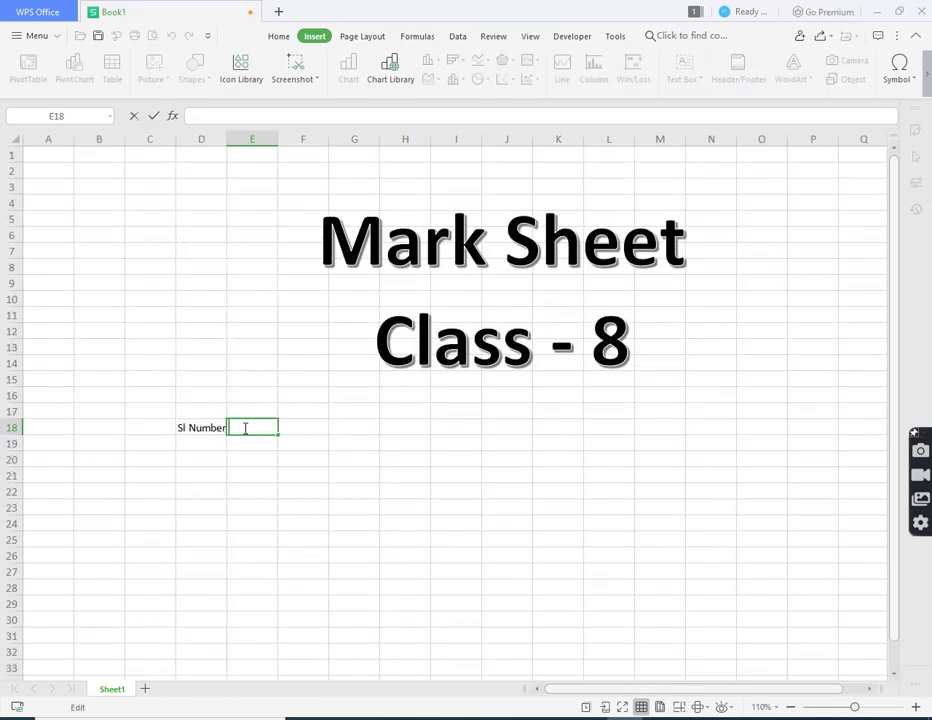
pyautogui.write('Students')
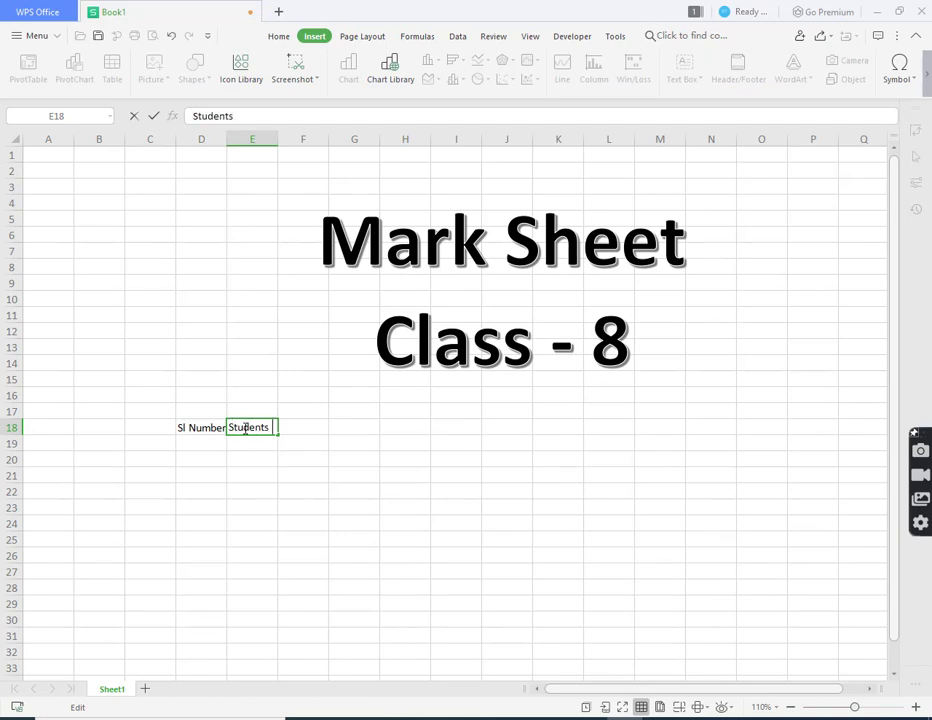
pyautogui.write(' ?')
pyautogui.press('BackSpace')
pyautogui.write('Name')
pyautogui.press('Tab')
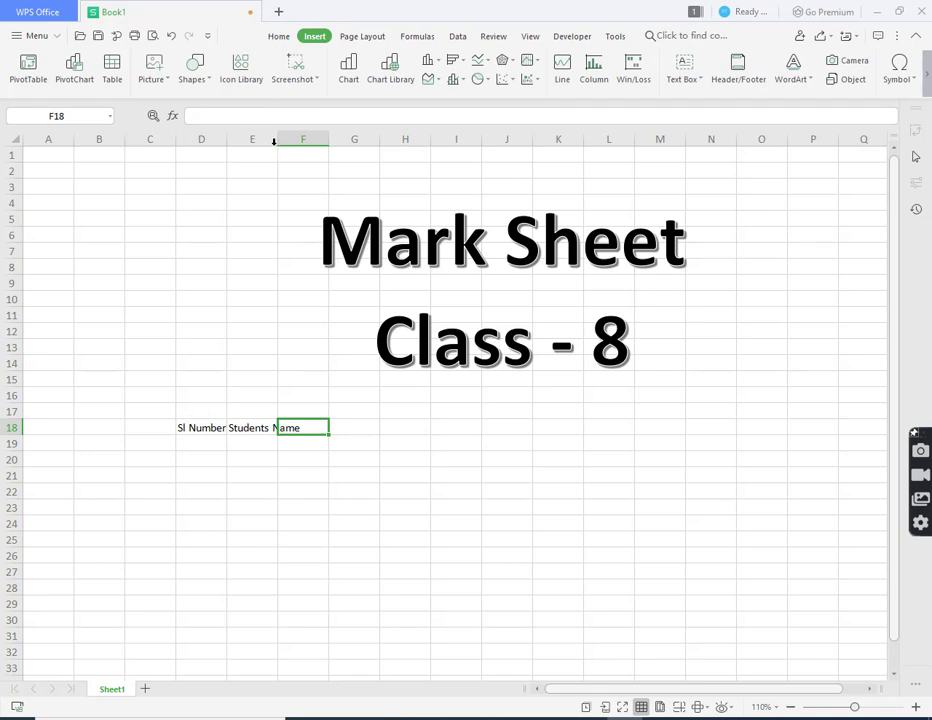
pyautogui.doubleClick(275, 142)
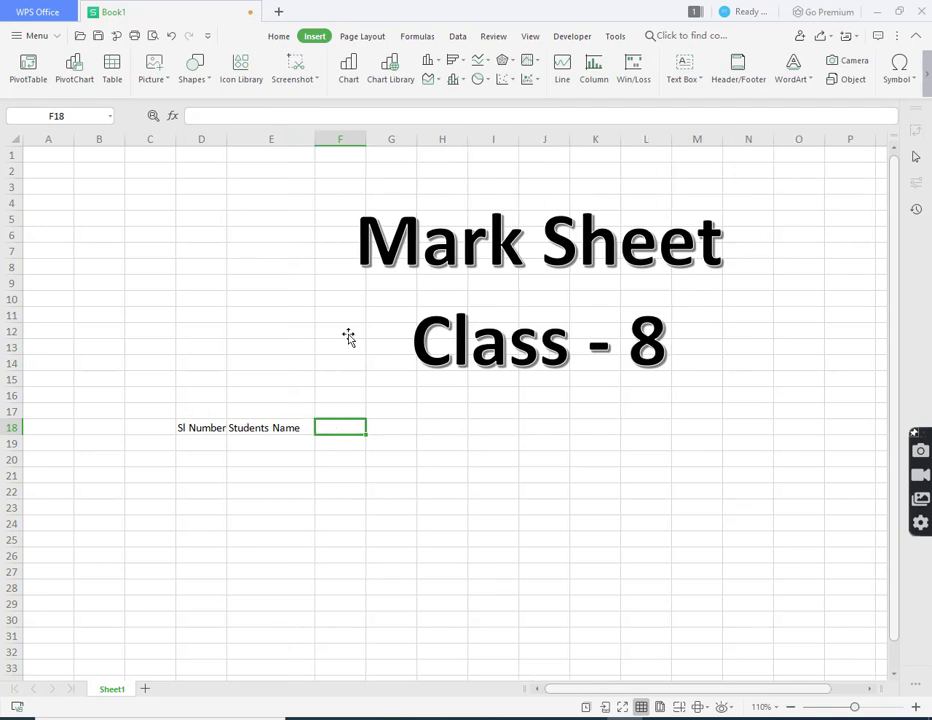
# Enter the subject headers "Hindi", "English" and "Math" in cells F18, G18 and H18.
pyautogui.doubleClick(329, 429)
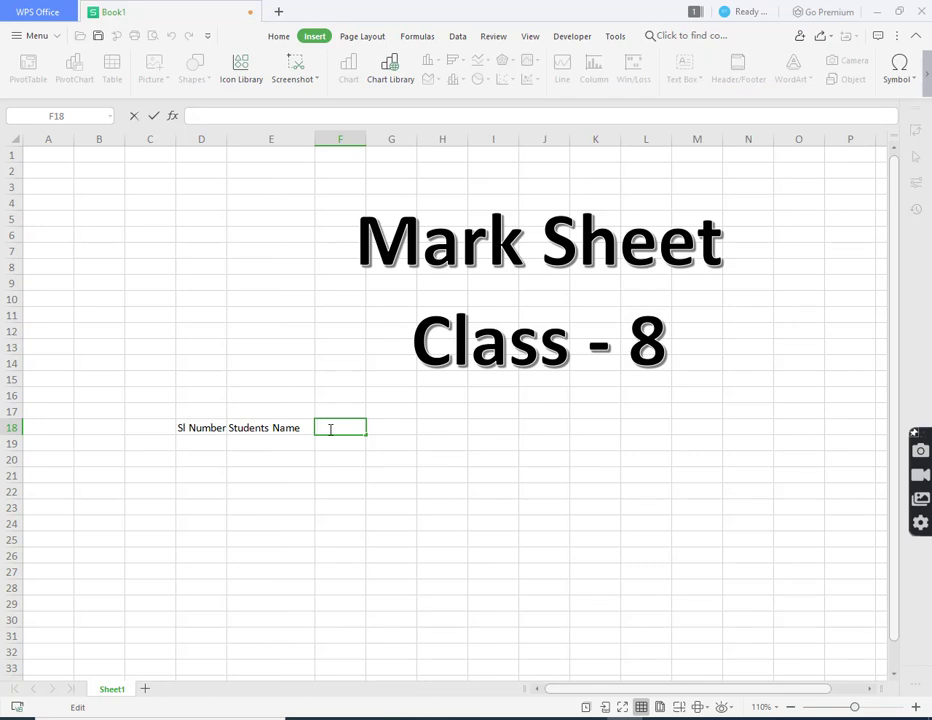
pyautogui.write('Hindi')
pyautogui.press('Tab')
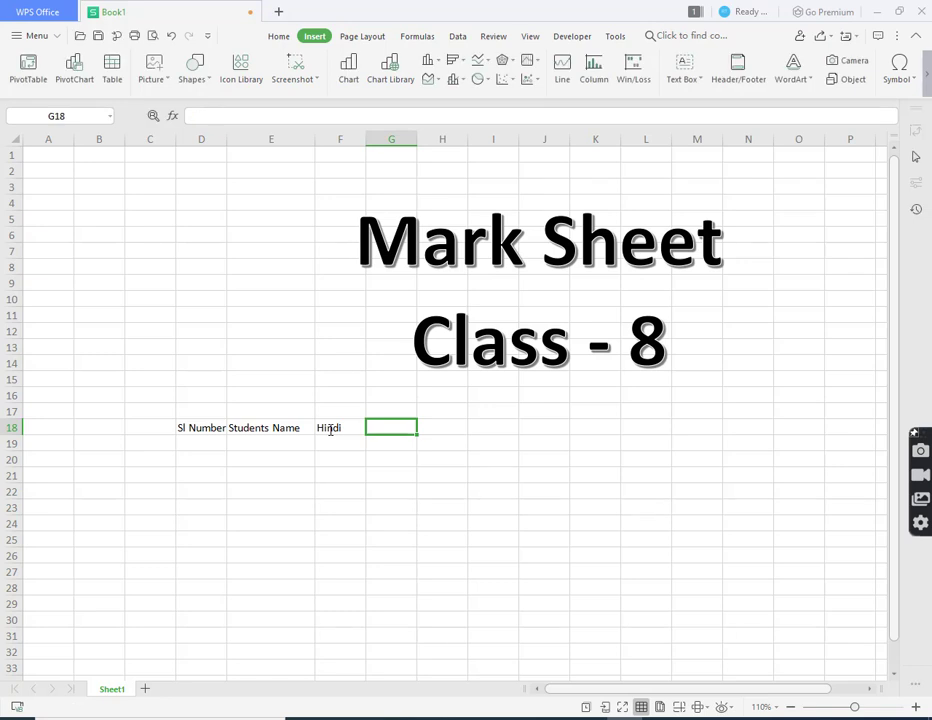
pyautogui.write('En')
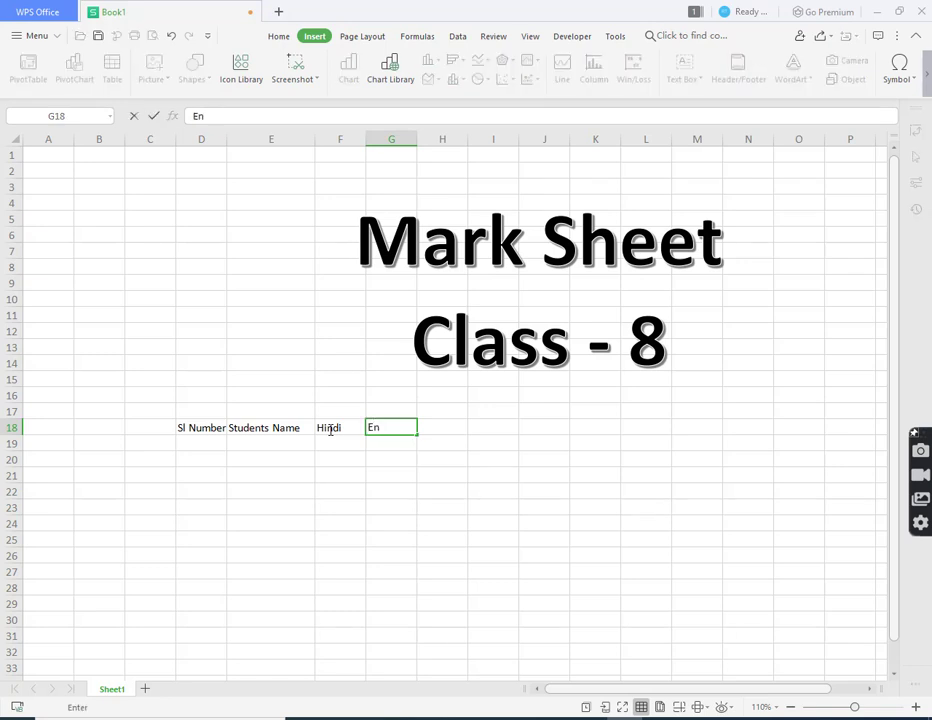
pyautogui.write('glish')
pyautogui.press('Tab')
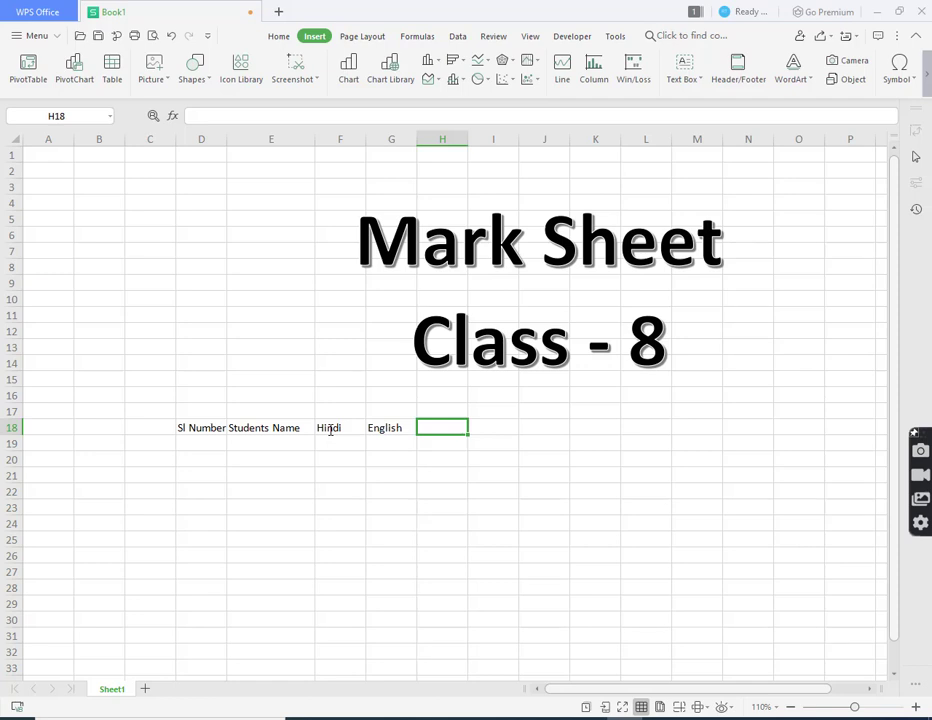
pyautogui.write('Mat')
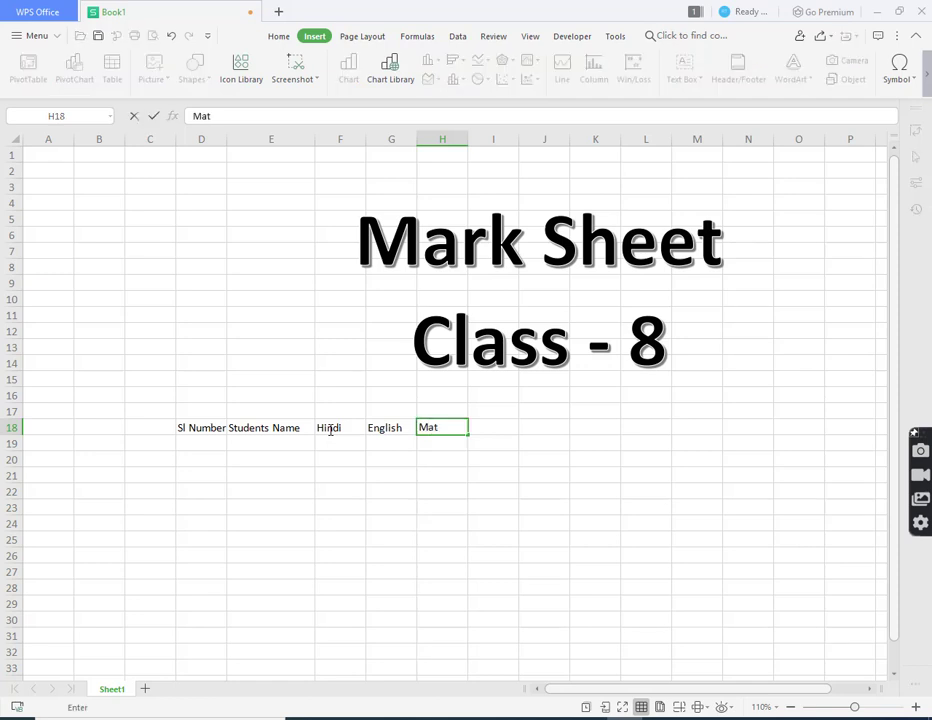
pyautogui.write('h')
pyautogui.press('Tab')
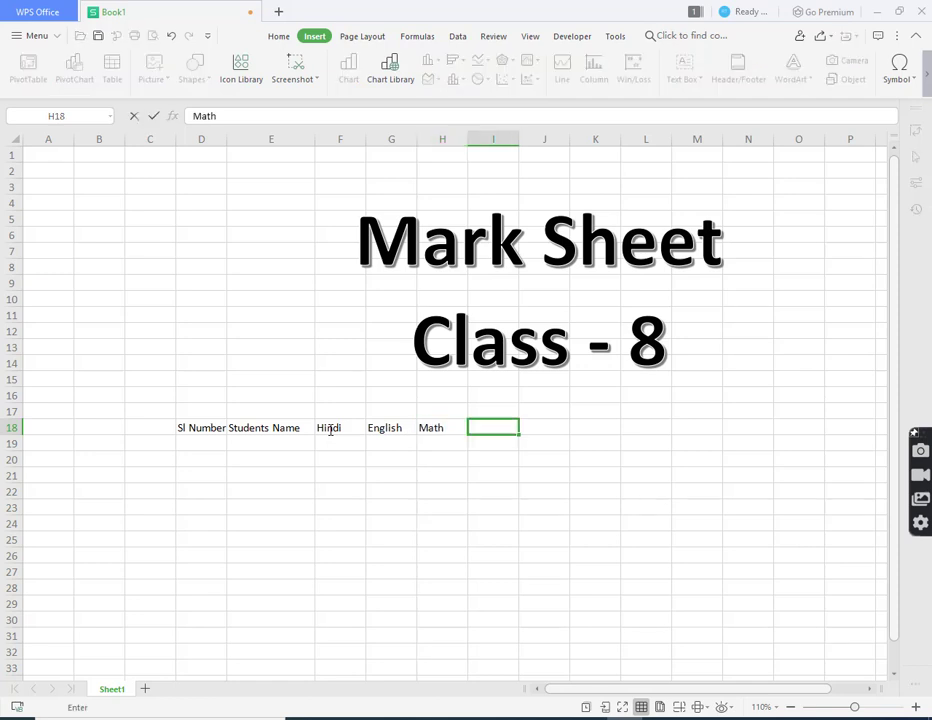
# Enter the headers "Social Science" in I18 and "Science" in J18, and auto-fit the widths of columns I and J.
pyautogui.write('Soc')
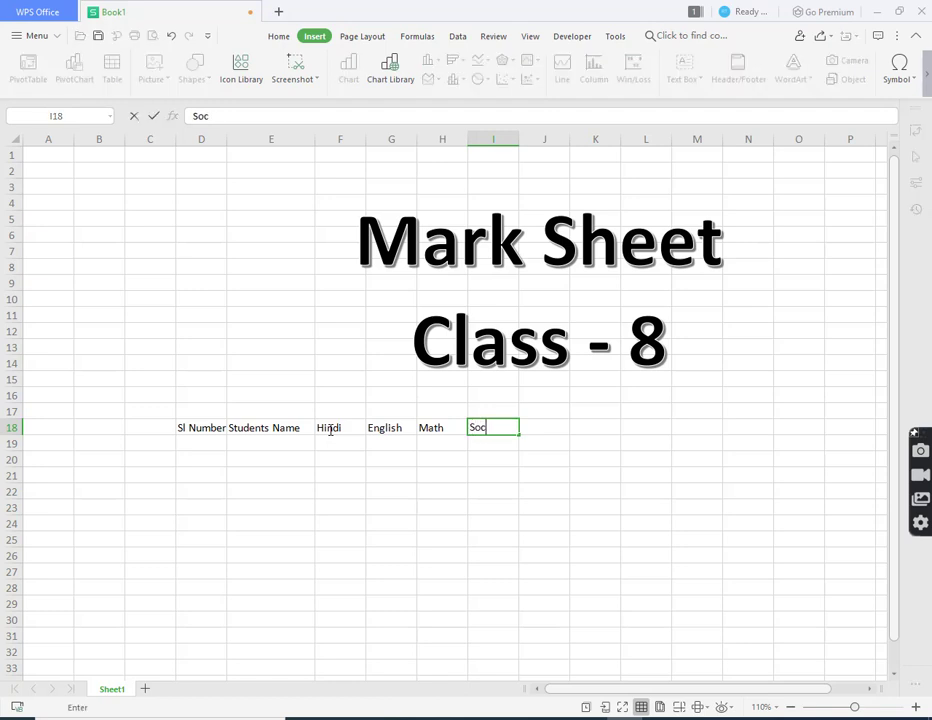
pyautogui.write('ial Science')
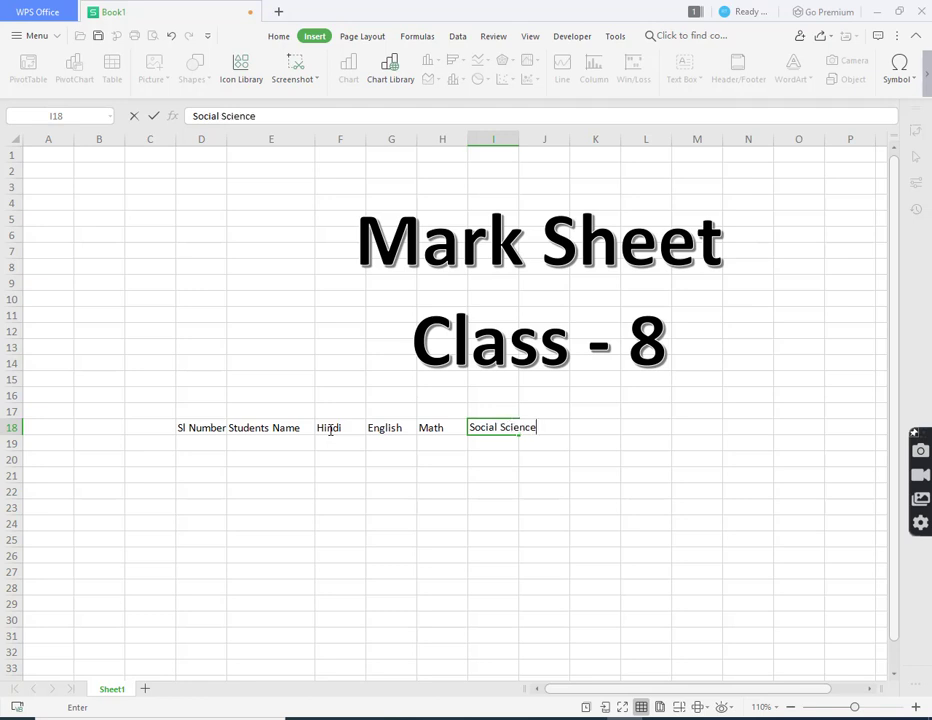
pyautogui.press('Tab')
pyautogui.write('S')
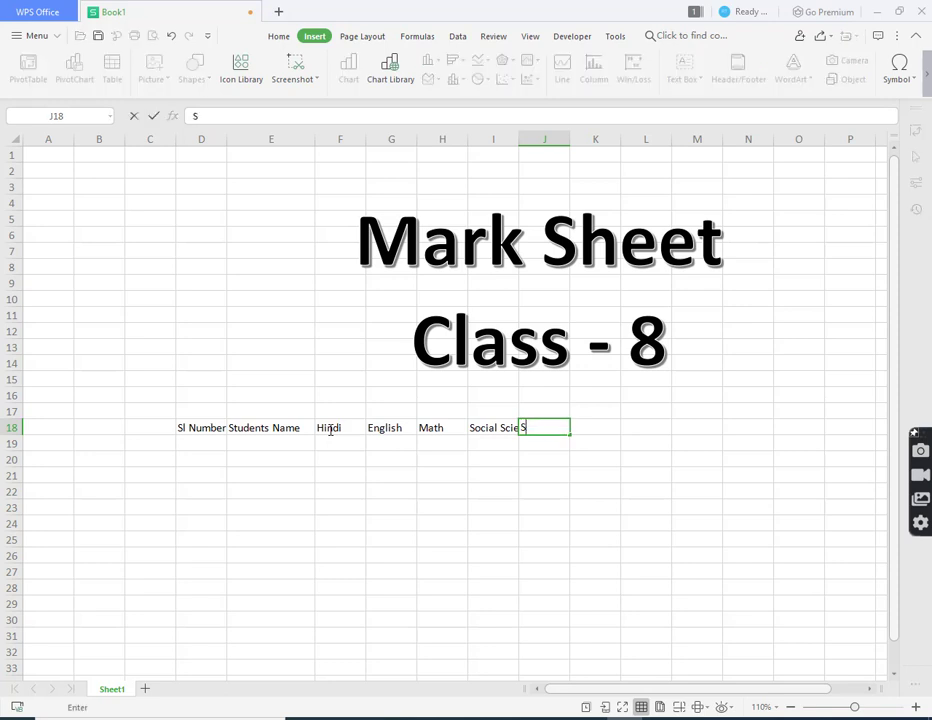
pyautogui.write('cience')
pyautogui.press('Tab')
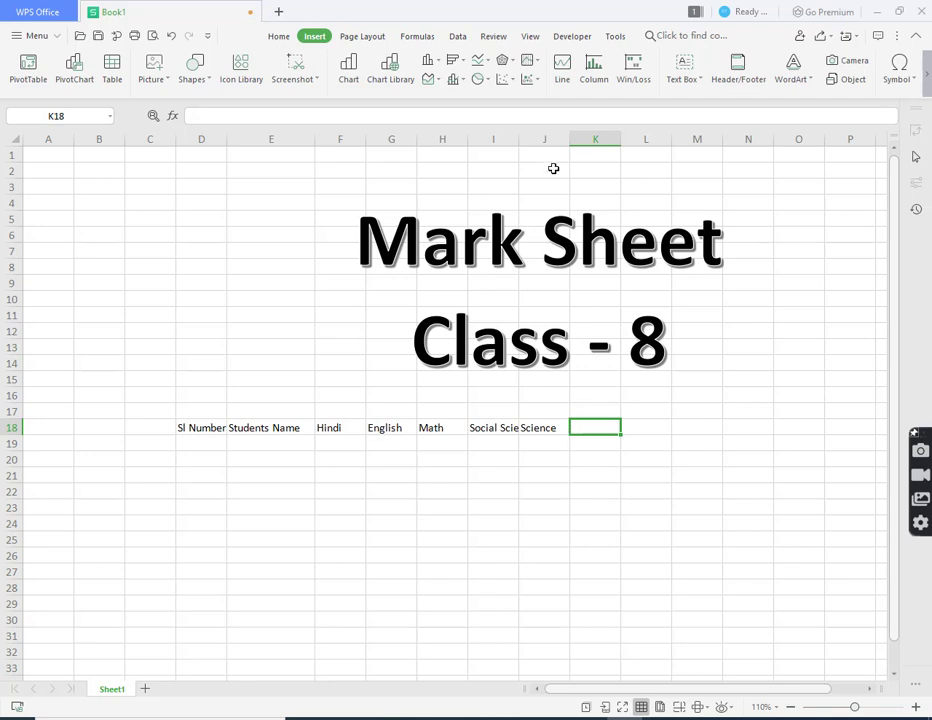
pyautogui.doubleClick(571, 142)
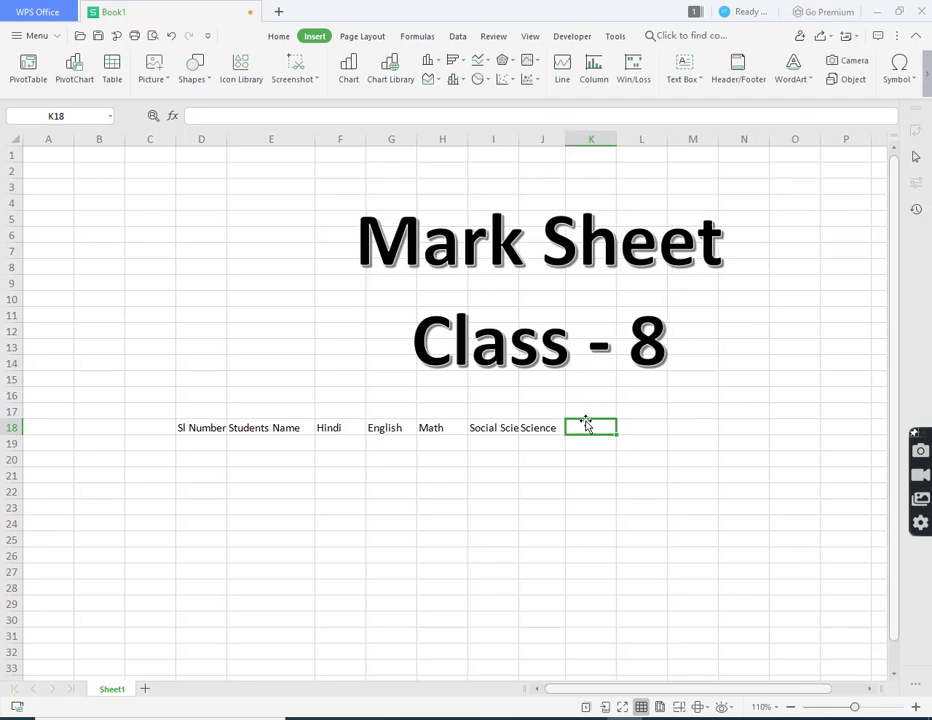
pyautogui.doubleClick(519, 139)
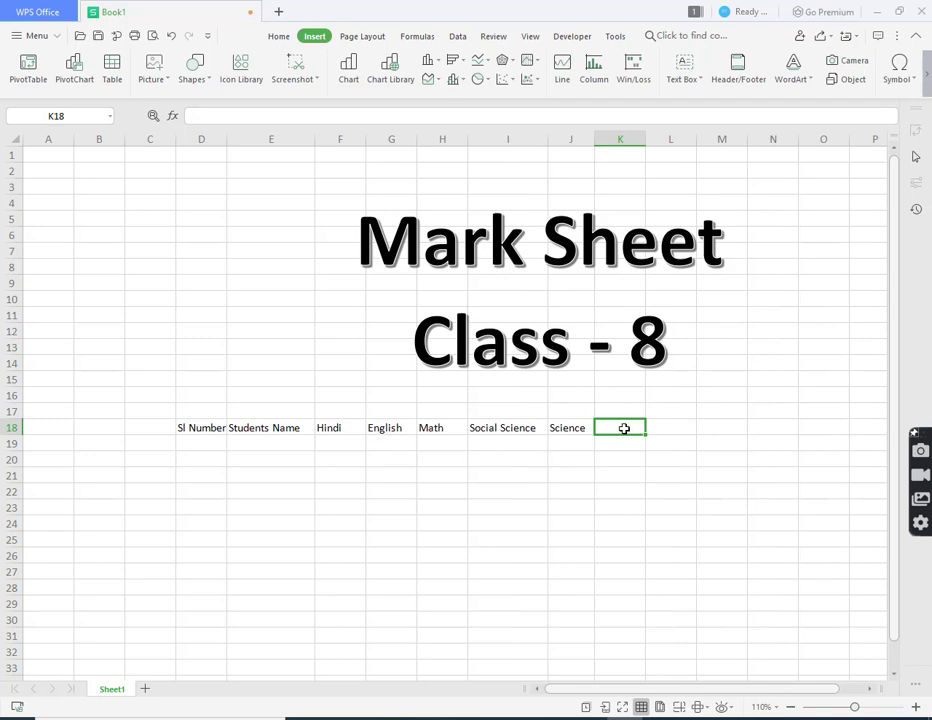
# Enter the headers "Total", "Average" and "Grade" in cells K18, L18 and M18.
pyautogui.write('Total')
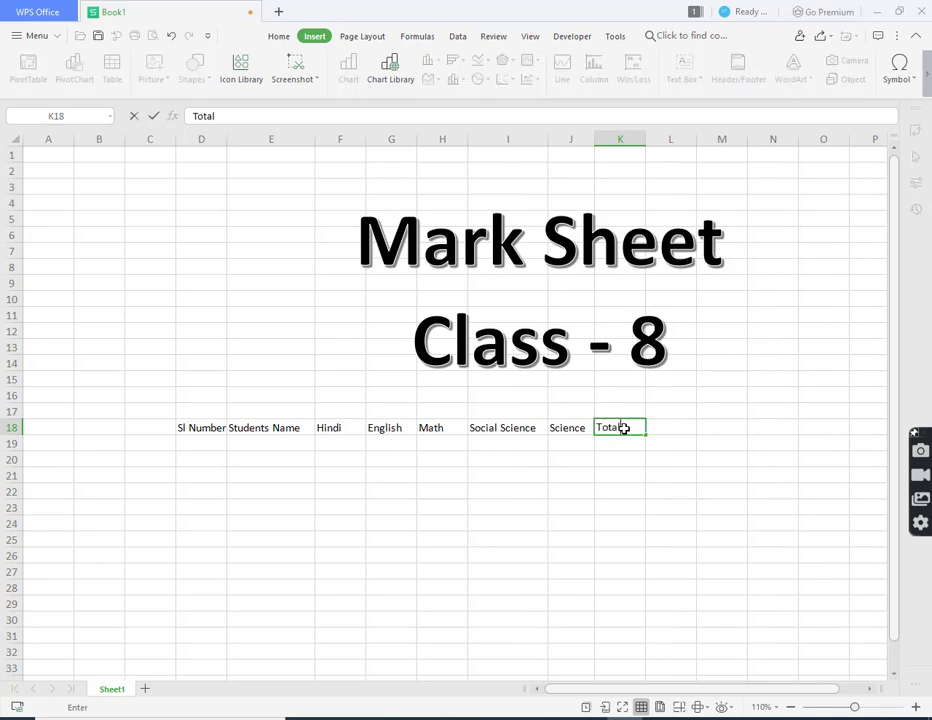
pyautogui.press('Tab')
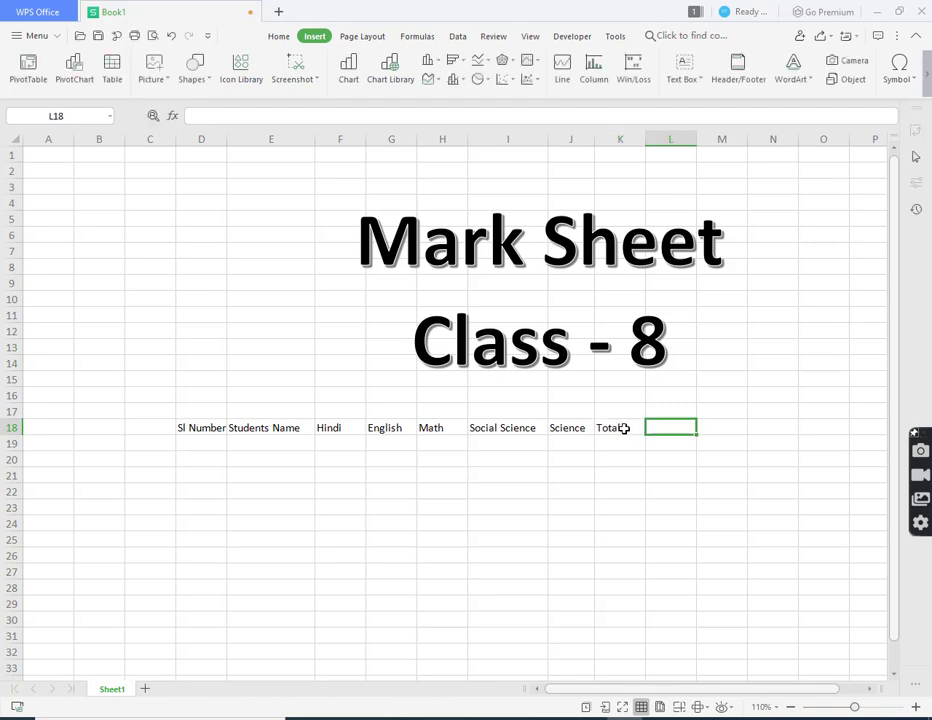
pyautogui.write('Avera')
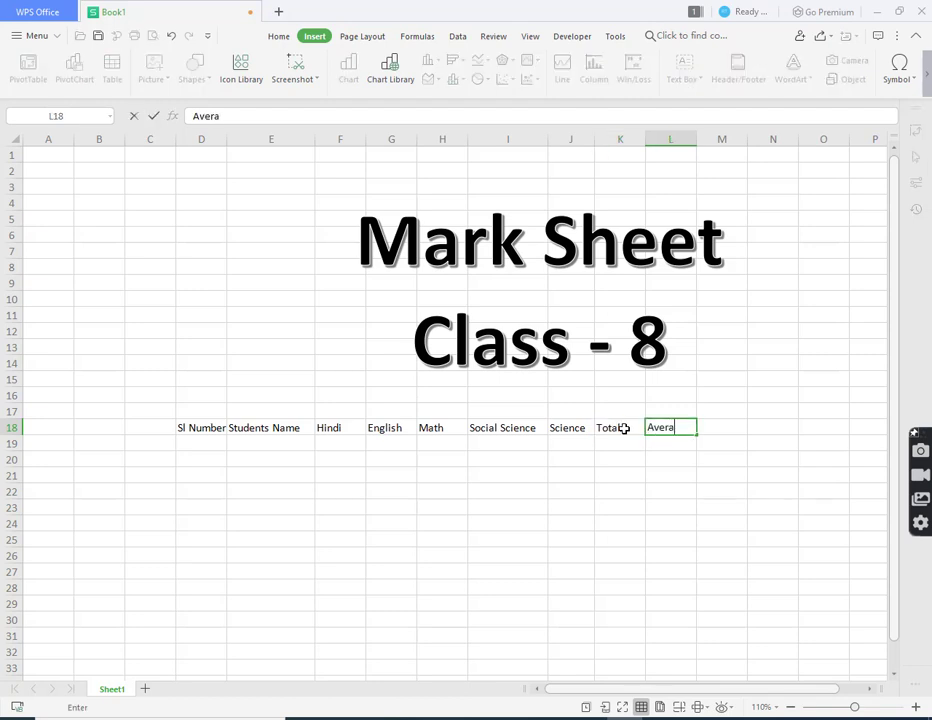
pyautogui.write('ge')
pyautogui.press('Tab')
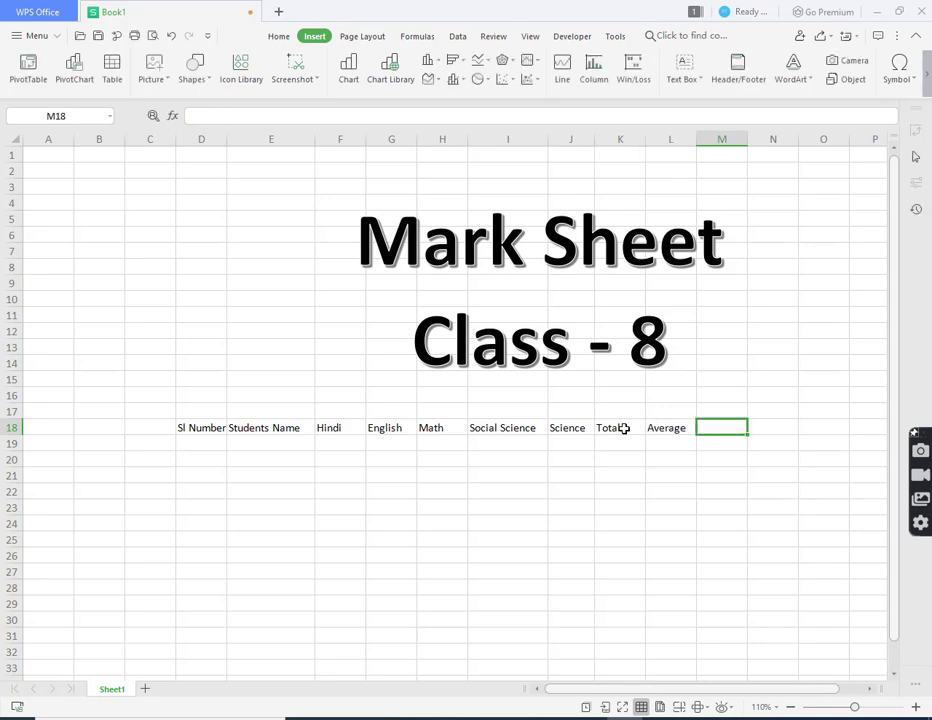
pyautogui.write('Grade')
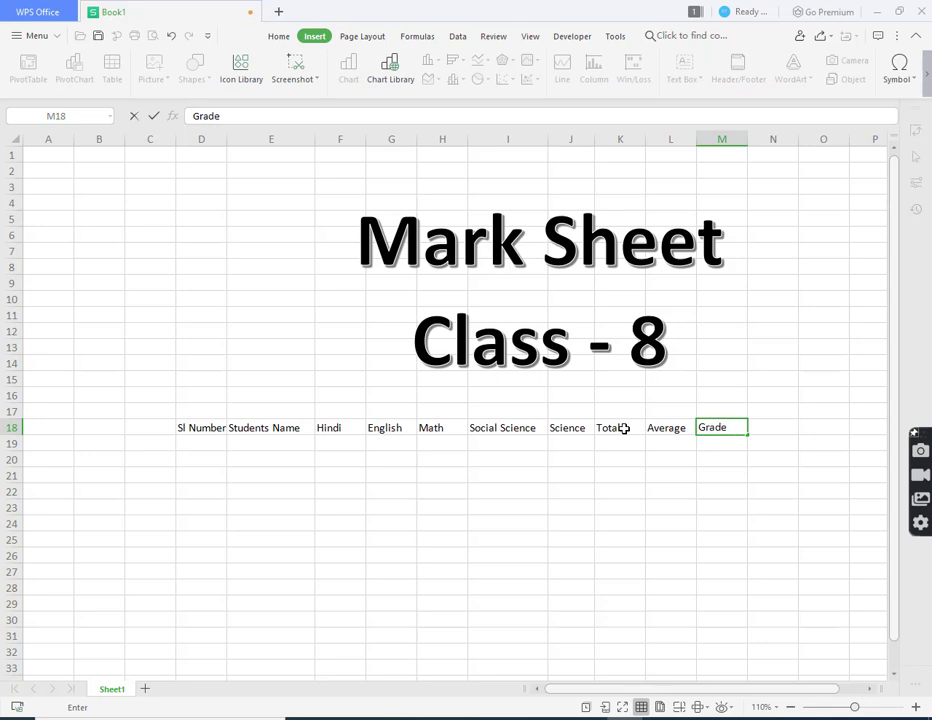
pyautogui.press('Return')
# Select cell D19 below the "Sl Number" header and widen column D slightly to fit that header.
pyautogui.press('Left')
pyautogui.press('Left')
pyautogui.press('Left')
pyautogui.press('Left')
pyautogui.press('Left')
pyautogui.press('Left')
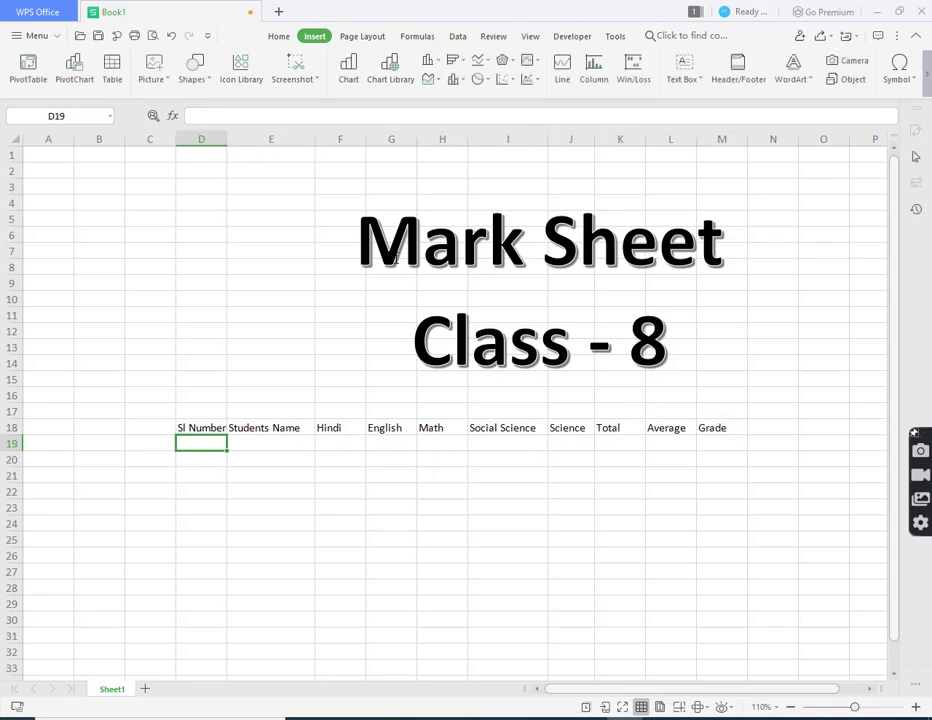
pyautogui.moveTo(225, 138); pyautogui.dragTo(237, 138)
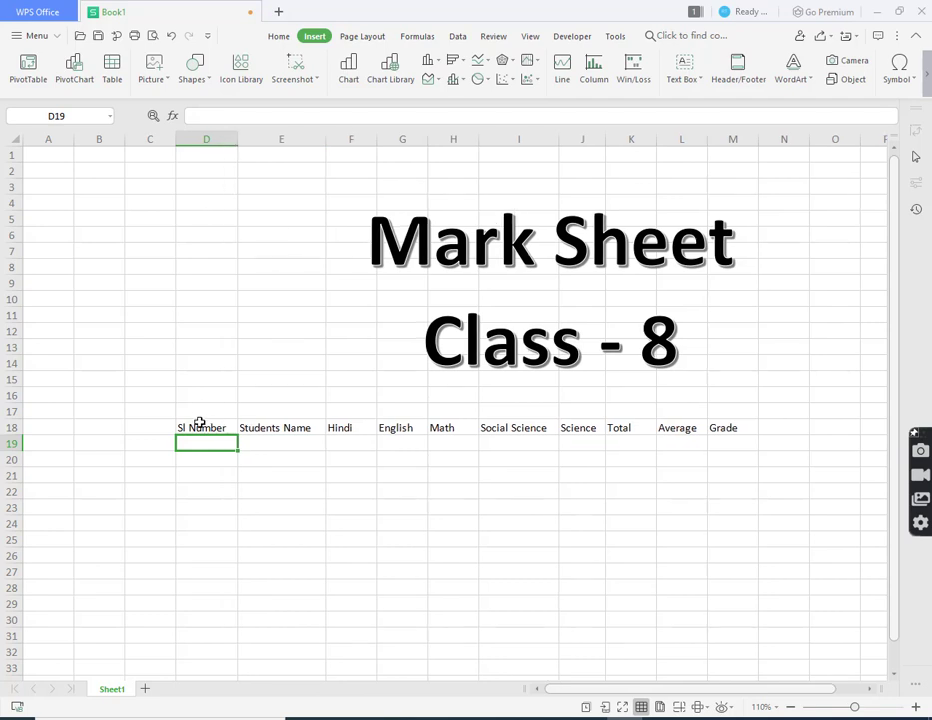
# Enter serial number 1 in D19 and the student name "Candidate A" in E19.
pyautogui.write('1')
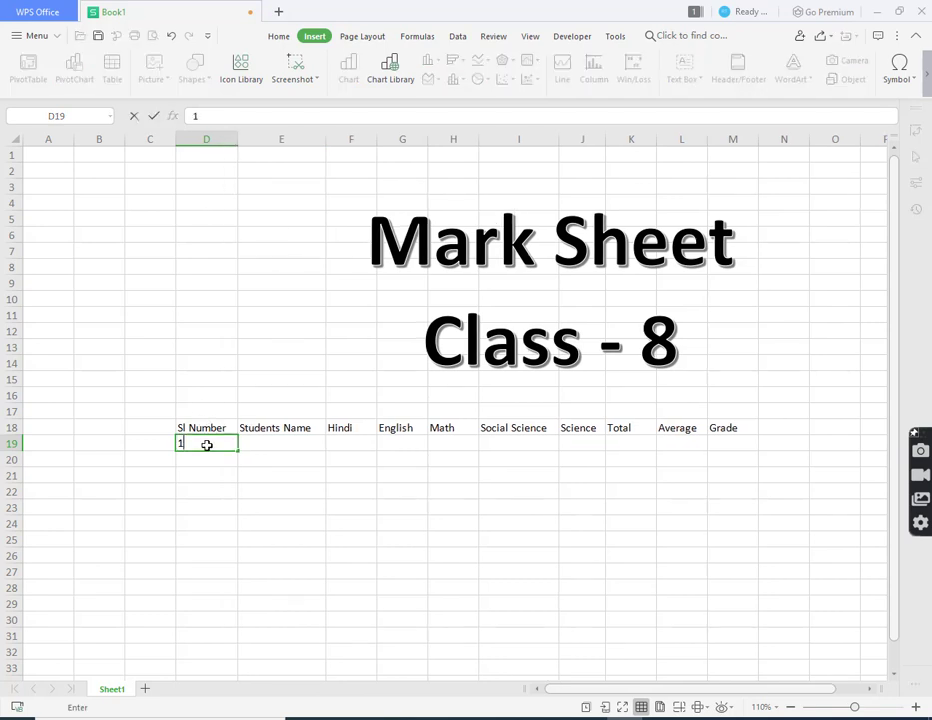
pyautogui.press('Tab')
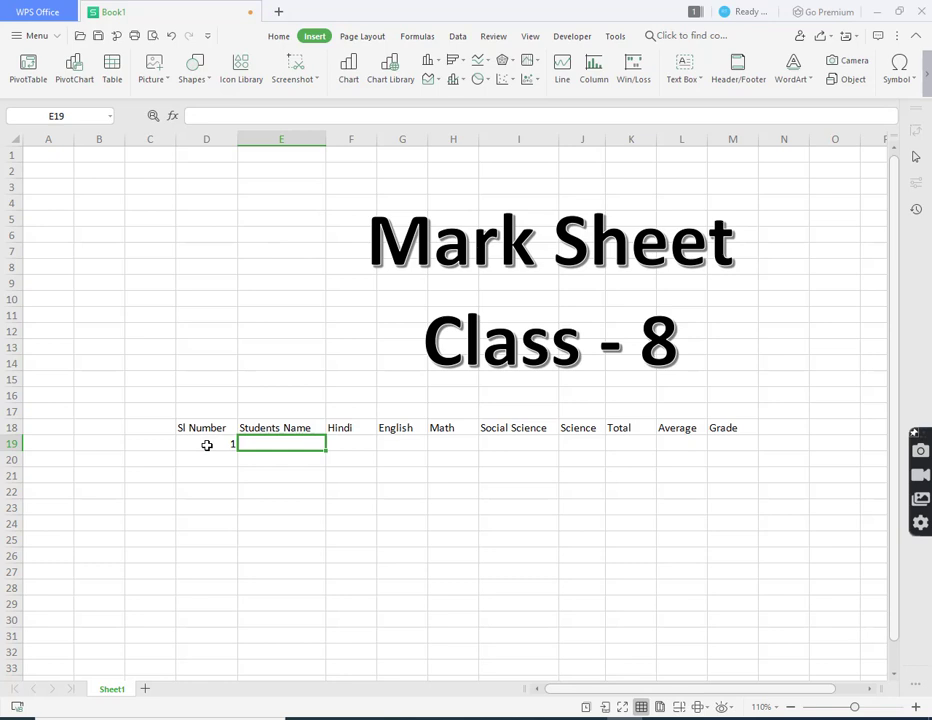
pyautogui.write('C')
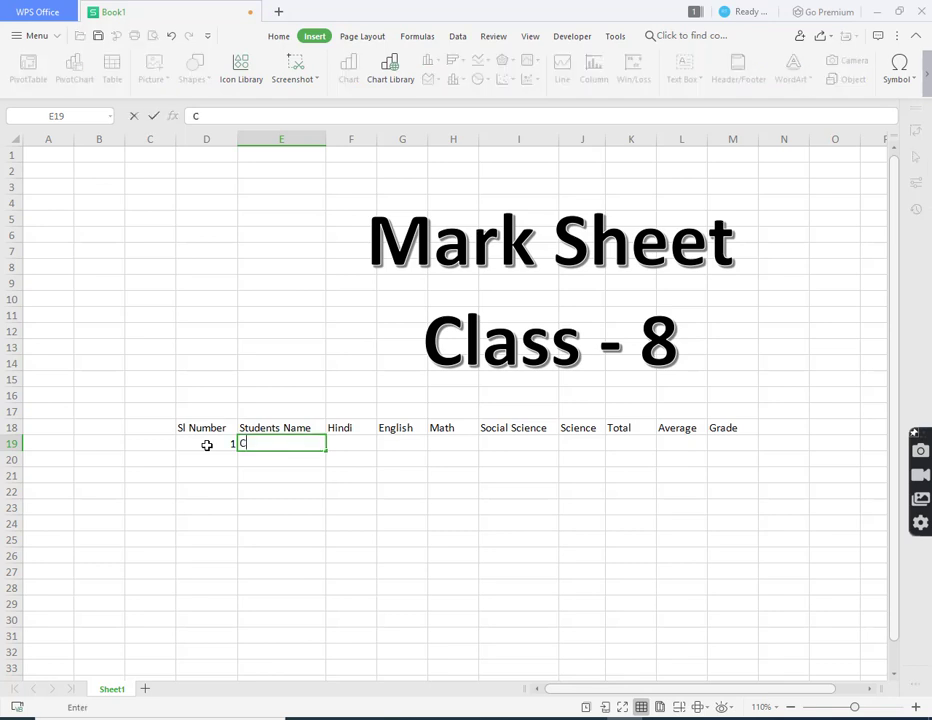
pyautogui.write('andidate A')
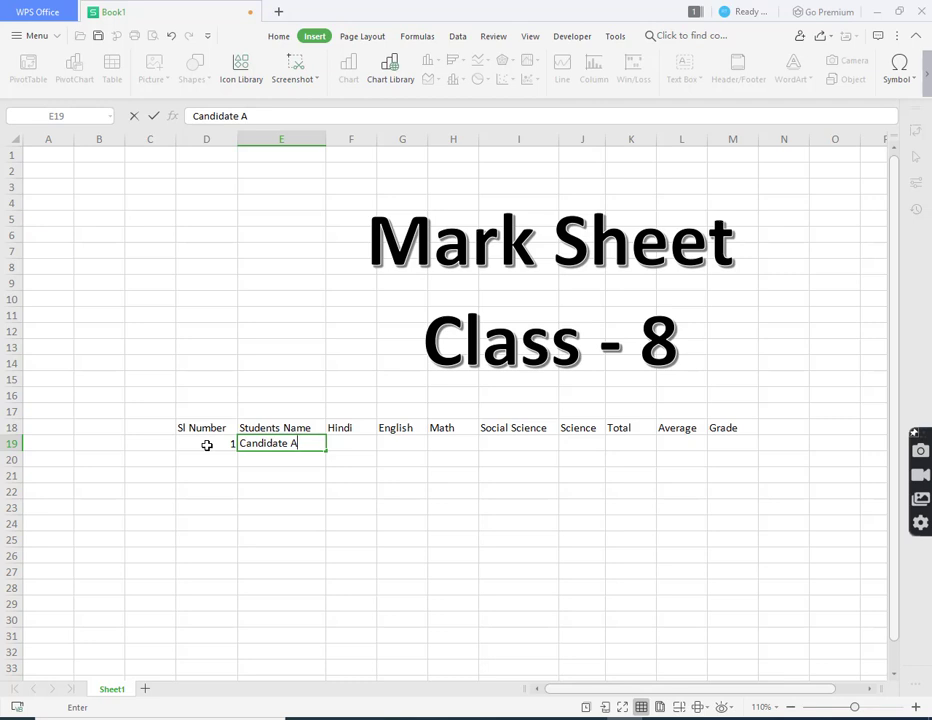
pyautogui.press('Tab')
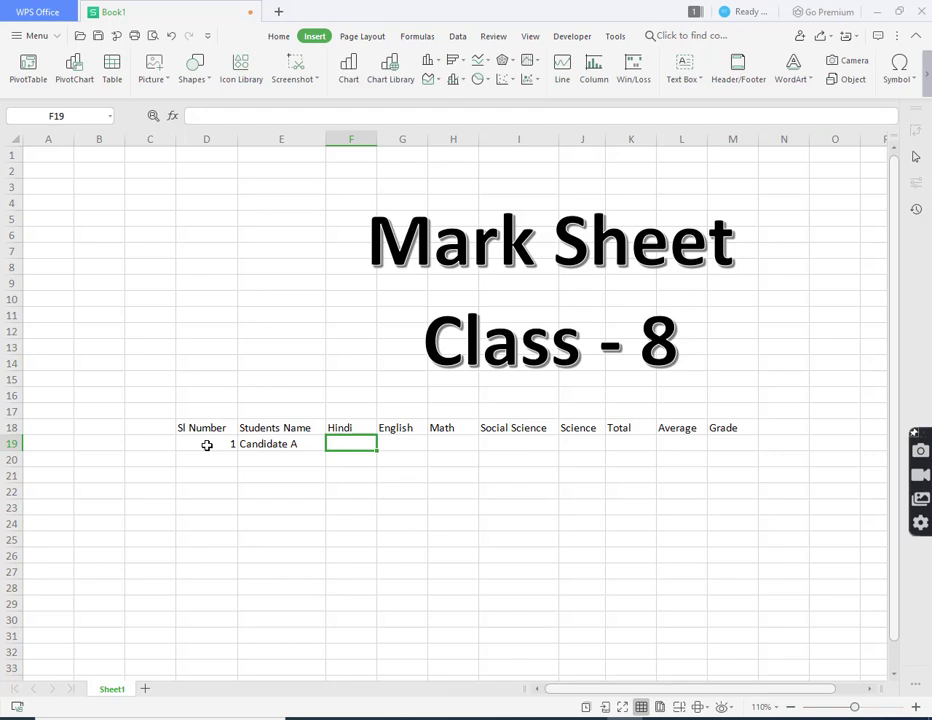
# Enter Candidate A's marks in F19 to J19: Hindi 65, English 75, Math 95, Social Science 90 and Science 91.
pyautogui.write('65')
pyautogui.press('Tab')
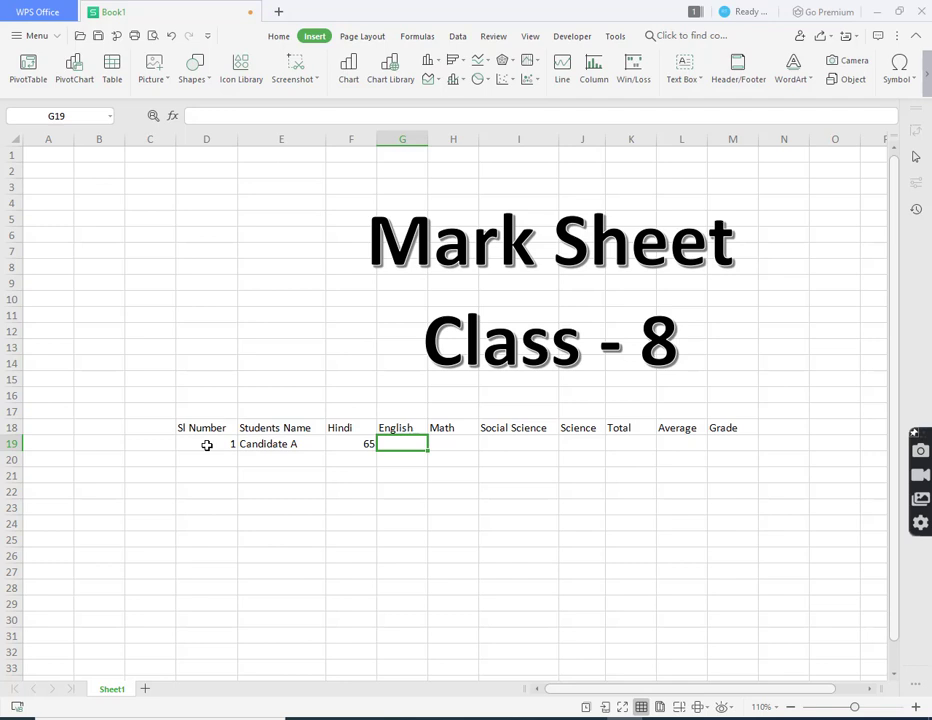
pyautogui.write('75')
pyautogui.press('Tab')
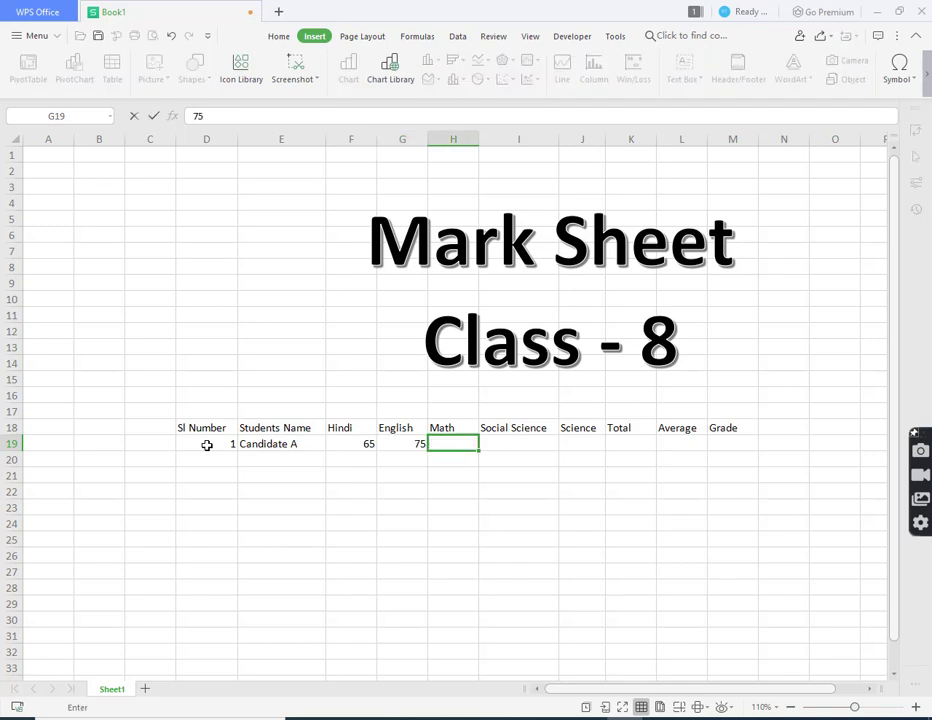
pyautogui.write('95')
pyautogui.press('Tab')
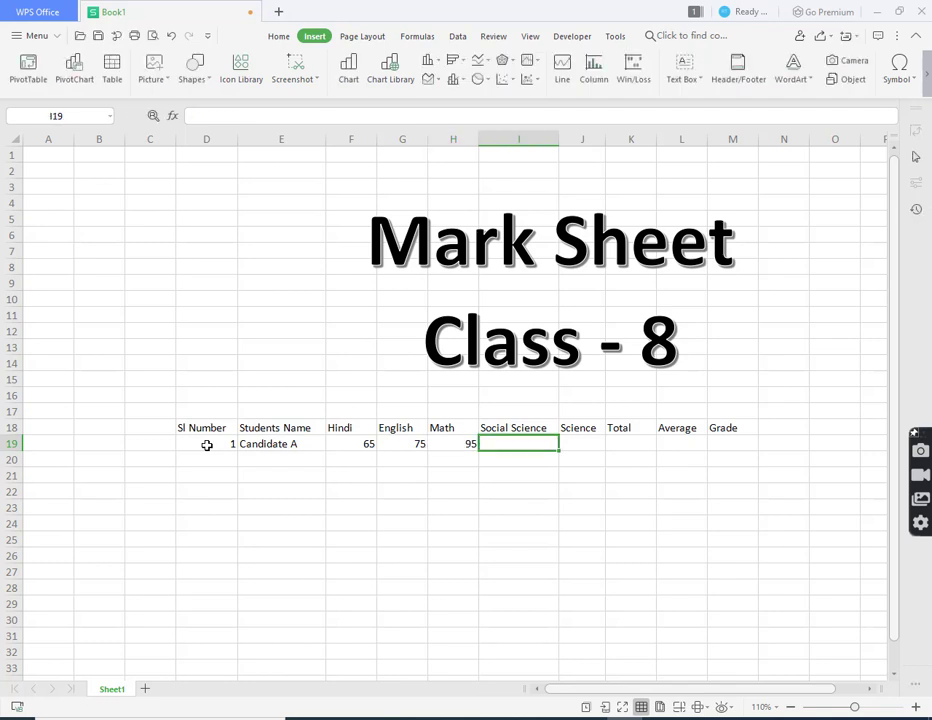
pyautogui.write('90')
pyautogui.press('Tab')
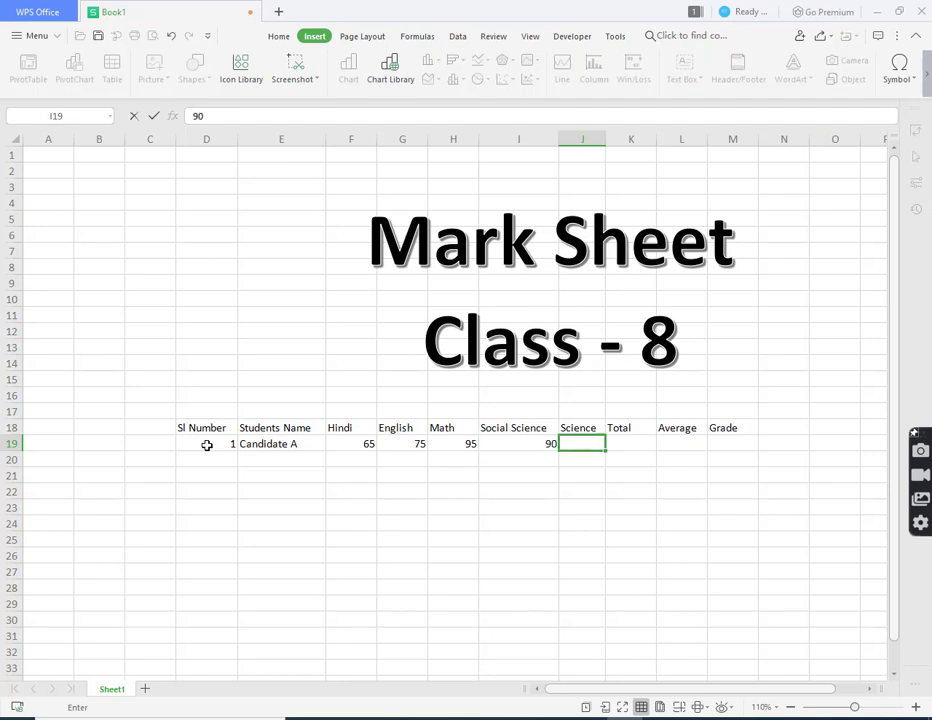
pyautogui.write('91')
pyautogui.press('Left')
# Change Candidate A's Hindi mark in cell F19 to 70.
pyautogui.press('Left')
pyautogui.press('Left')
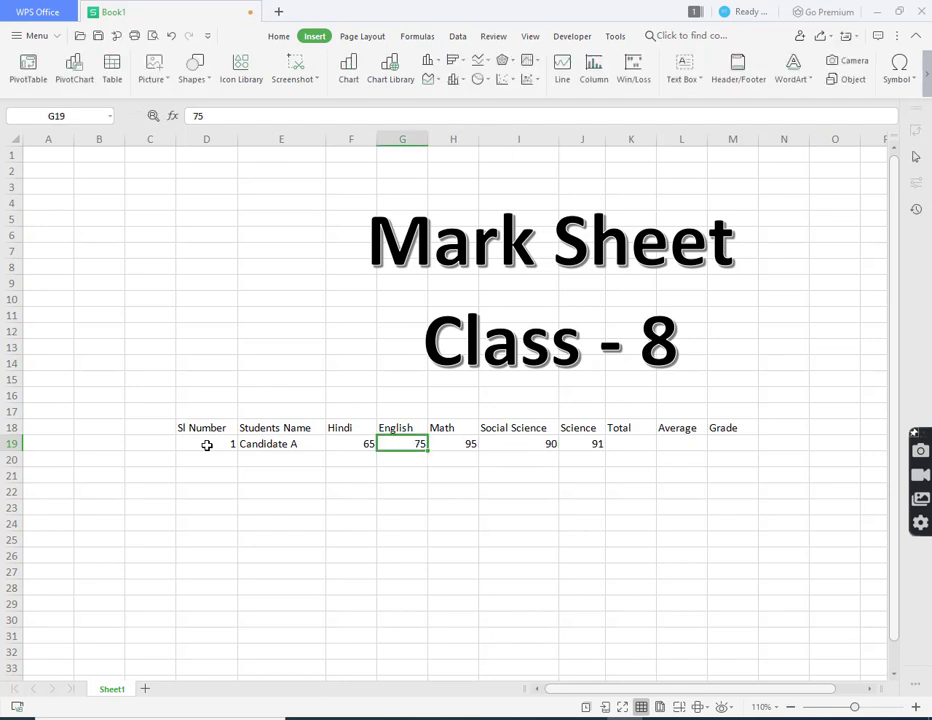
pyautogui.press('Left')
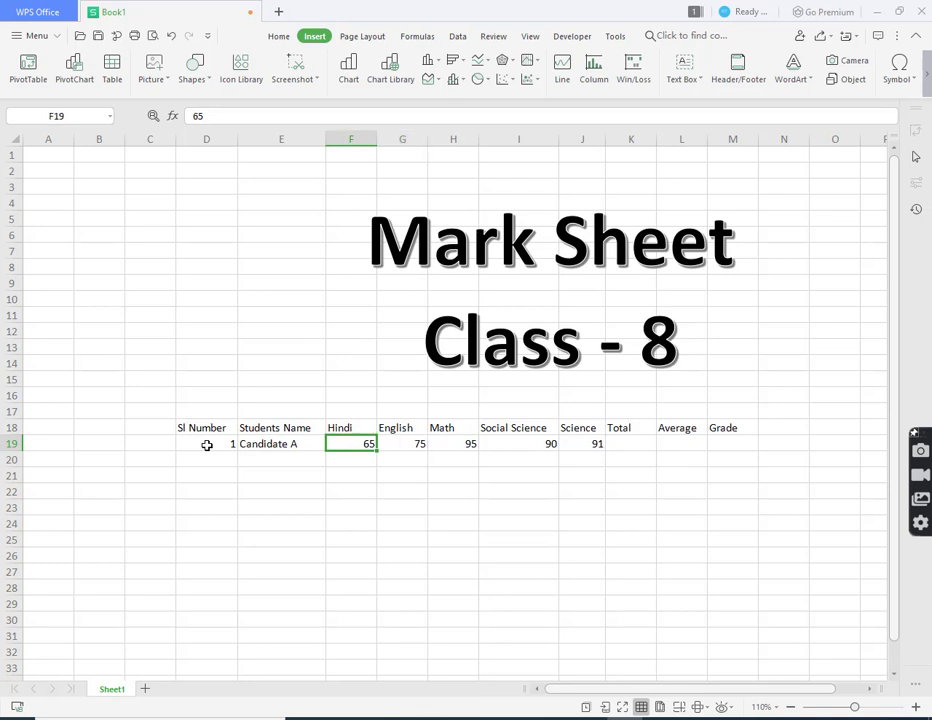
pyautogui.write('70')
pyautogui.press('Right')
# Enter the formula =SUM(F19:J19) in K19 to total Candidate A's five subject marks.
pyautogui.press('Right')
pyautogui.press('Right')
pyautogui.press('Right')
pyautogui.press('Right')
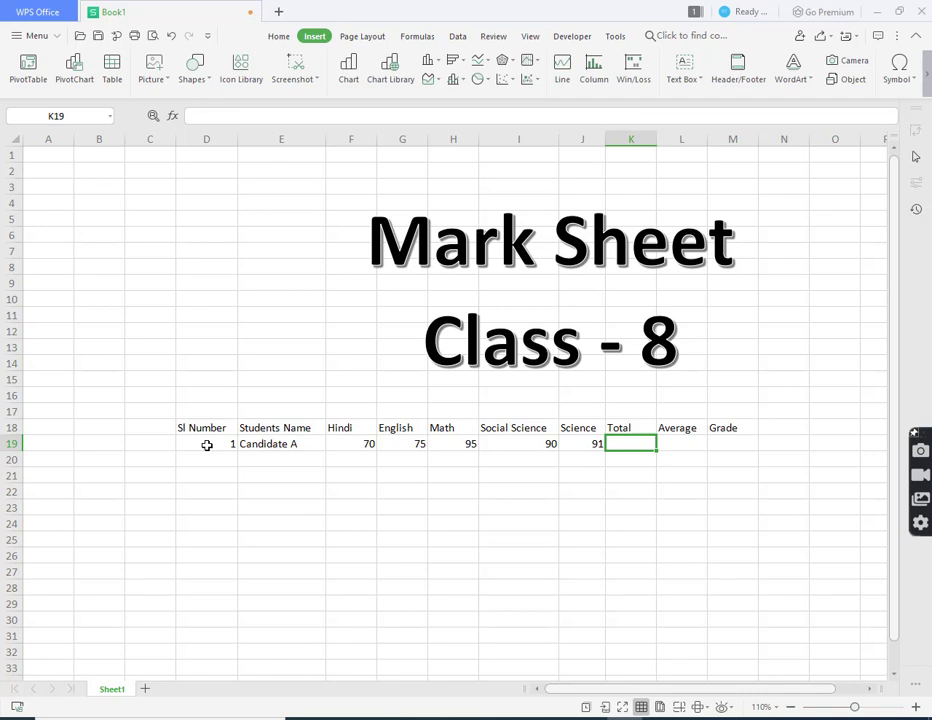
pyautogui.write('=')
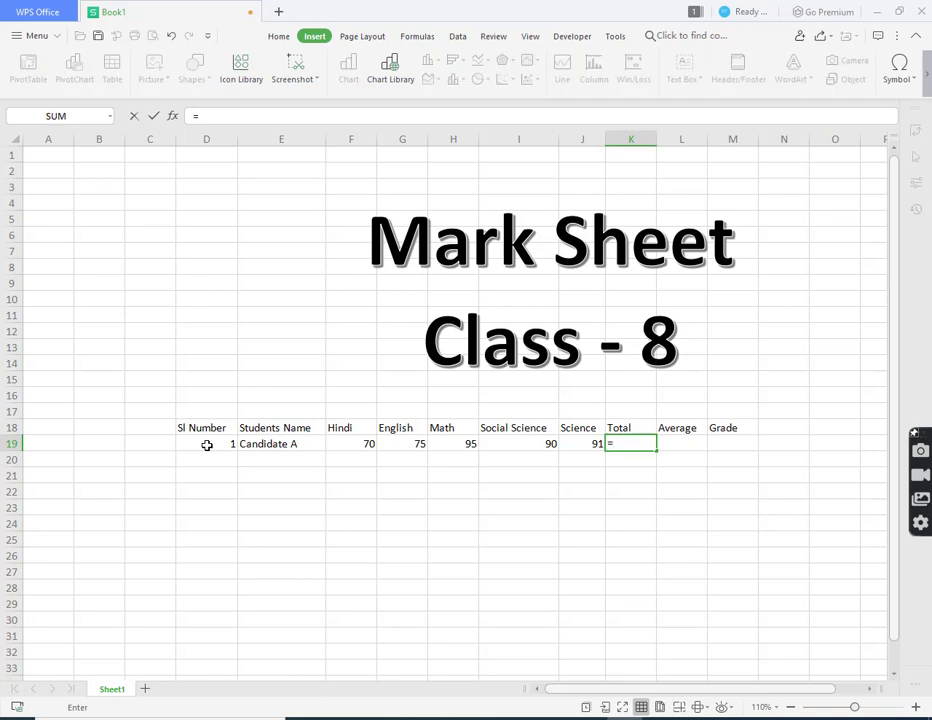
pyautogui.write('sum')
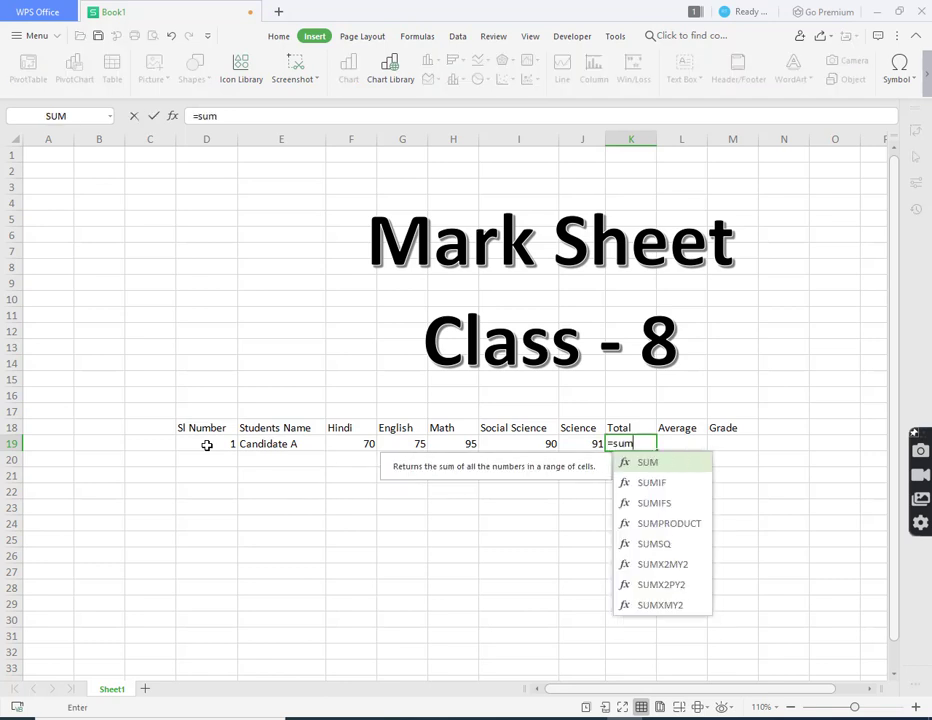
pyautogui.write('(')
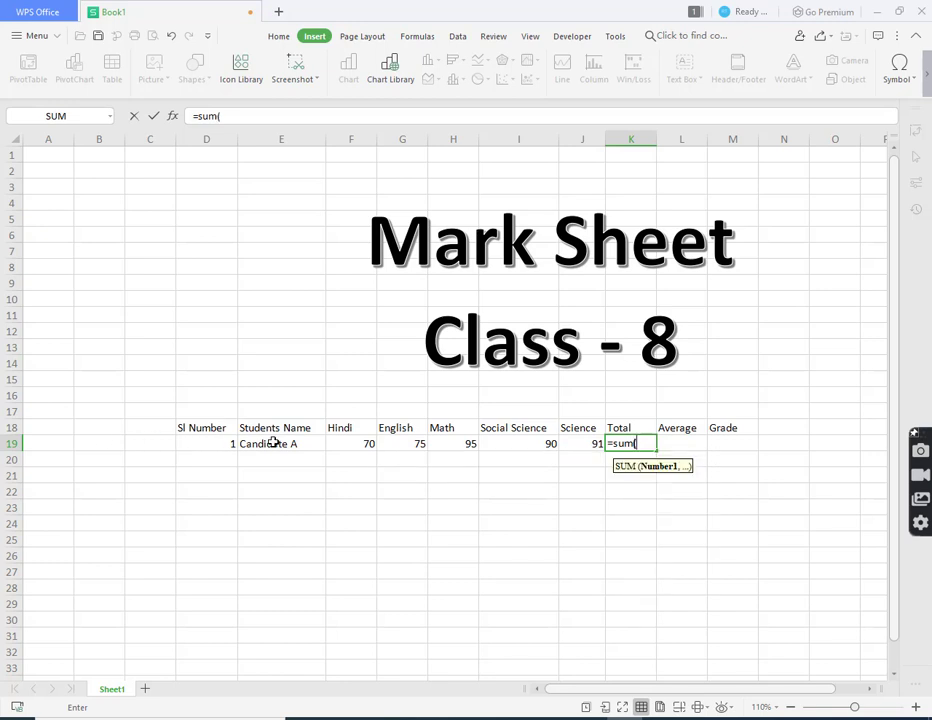
pyautogui.click(345, 445)
pyautogui.click(345, 445)
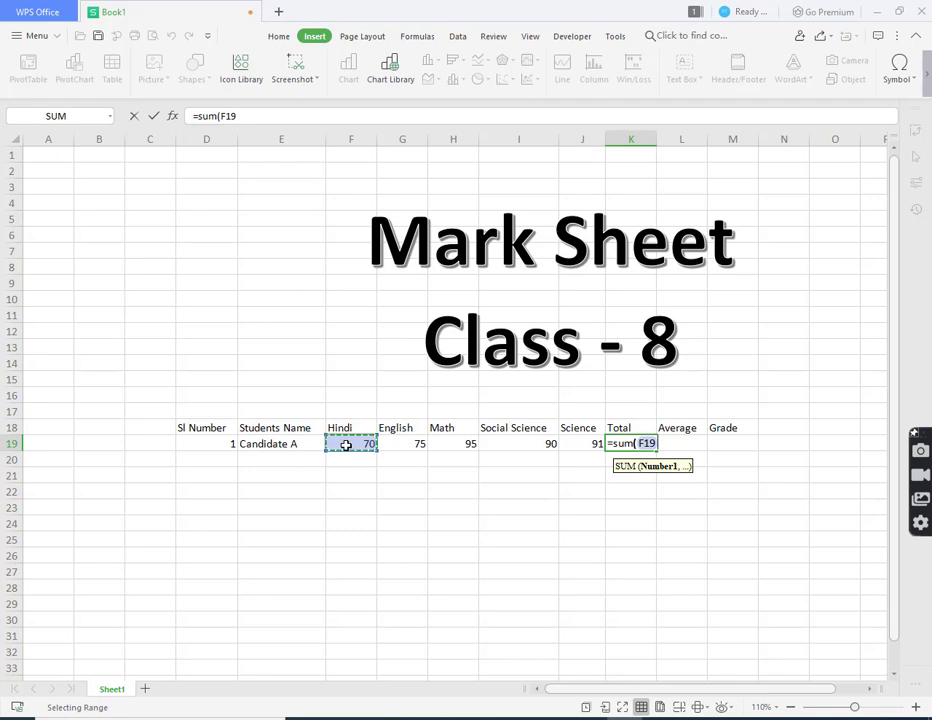
pyautogui.write(':')
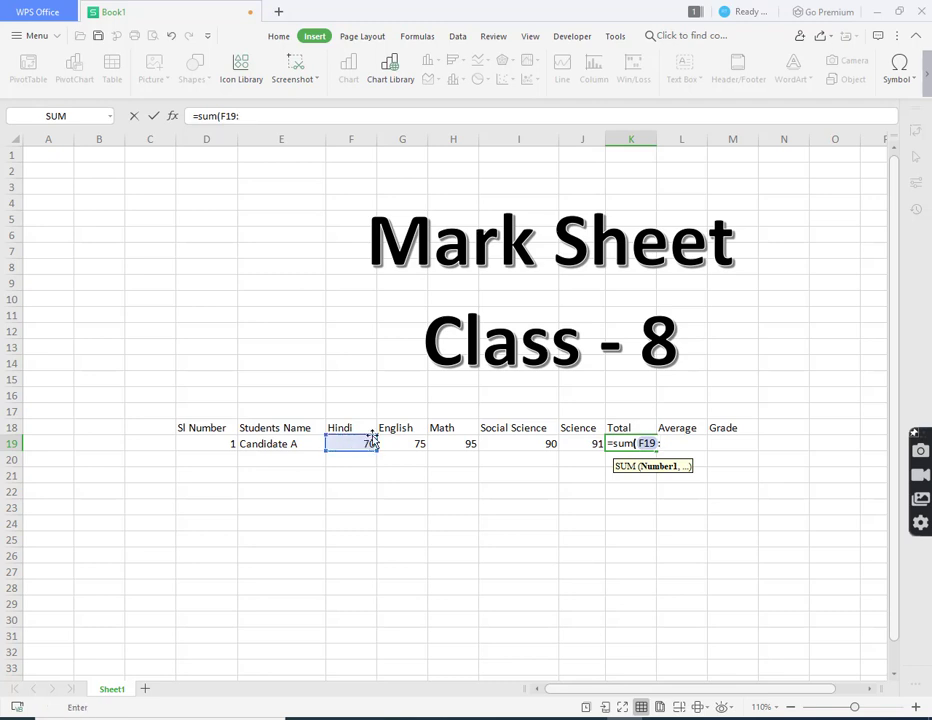
pyautogui.click(589, 444)
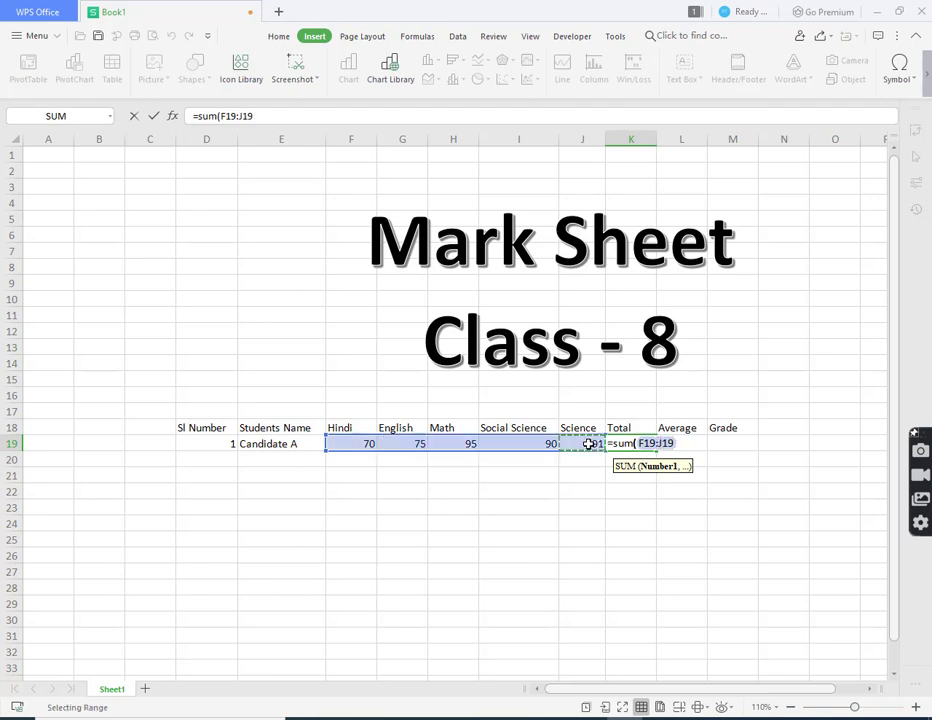
pyautogui.write(')')
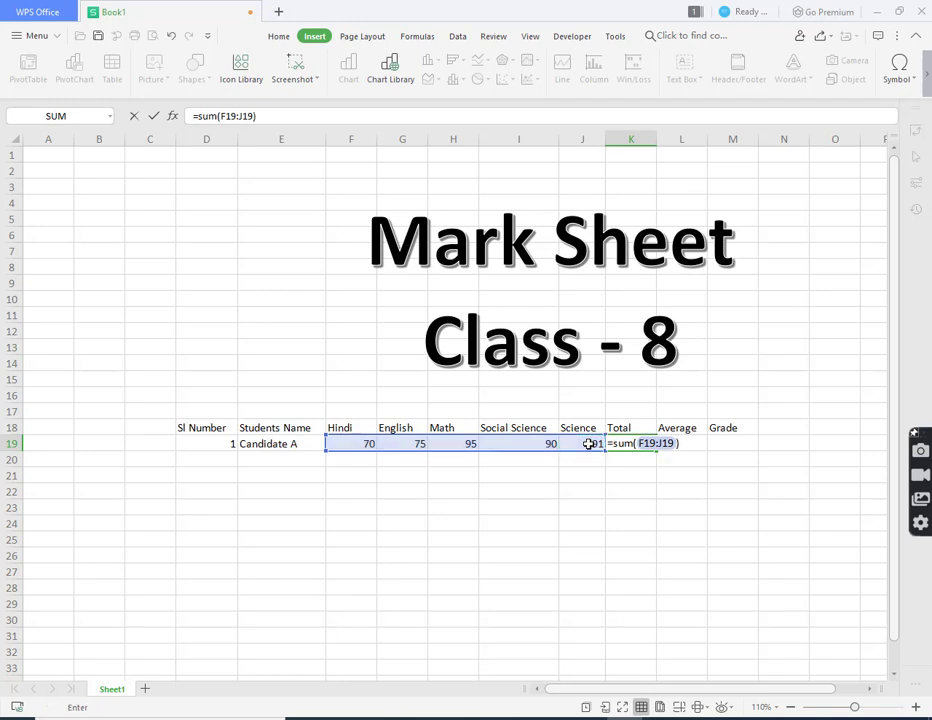
pyautogui.press('Return')
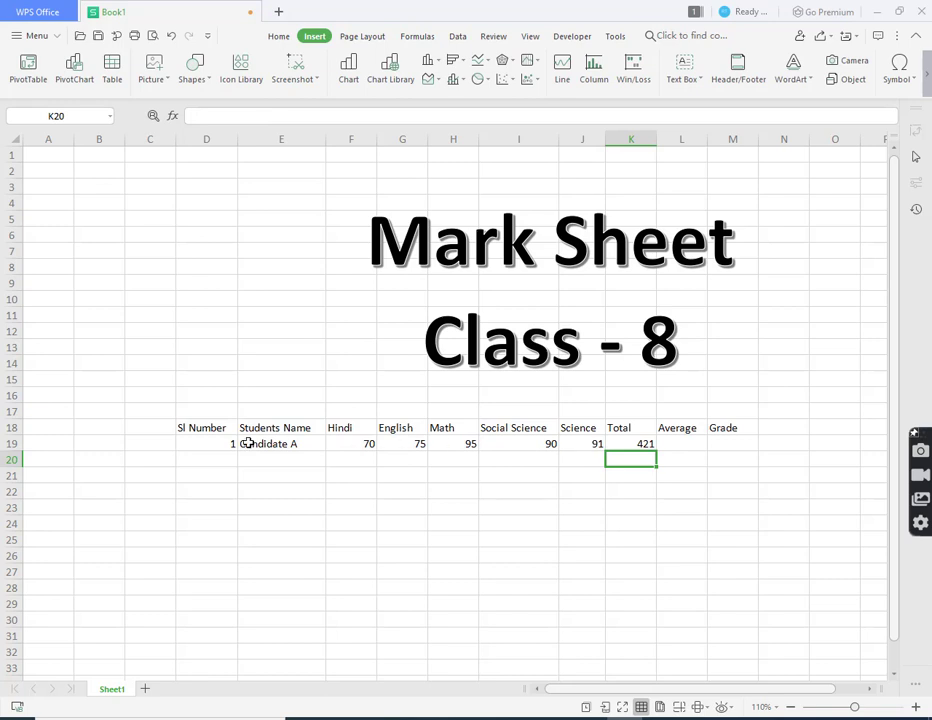
# Enter serial number 2 in D20 and the student name "Candidate B" in E20.
pyautogui.click(218, 458)
pyautogui.write('2')
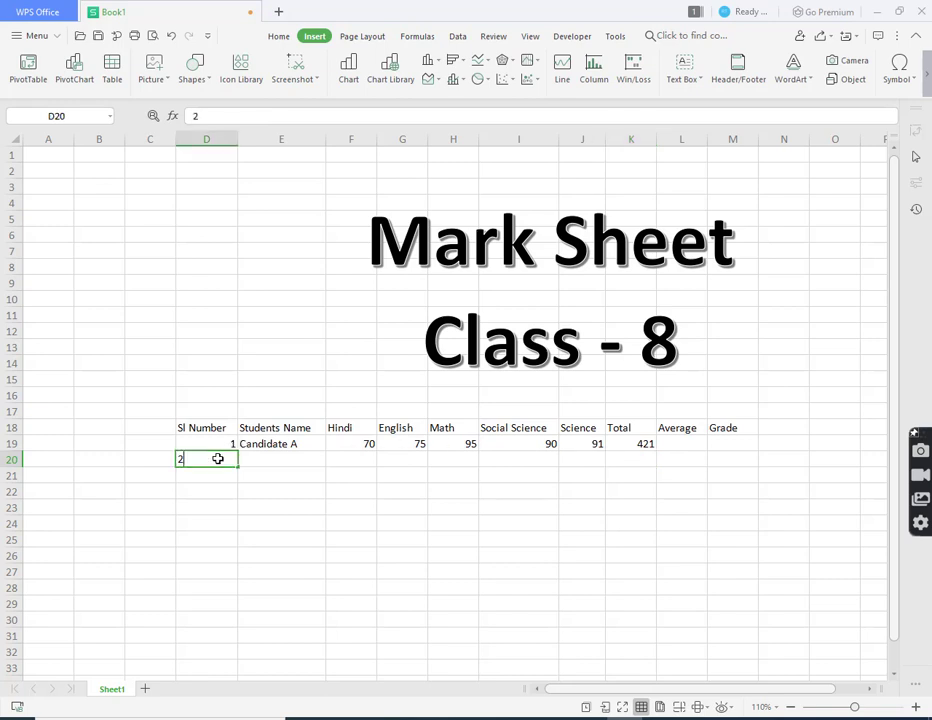
pyautogui.press('Tab')
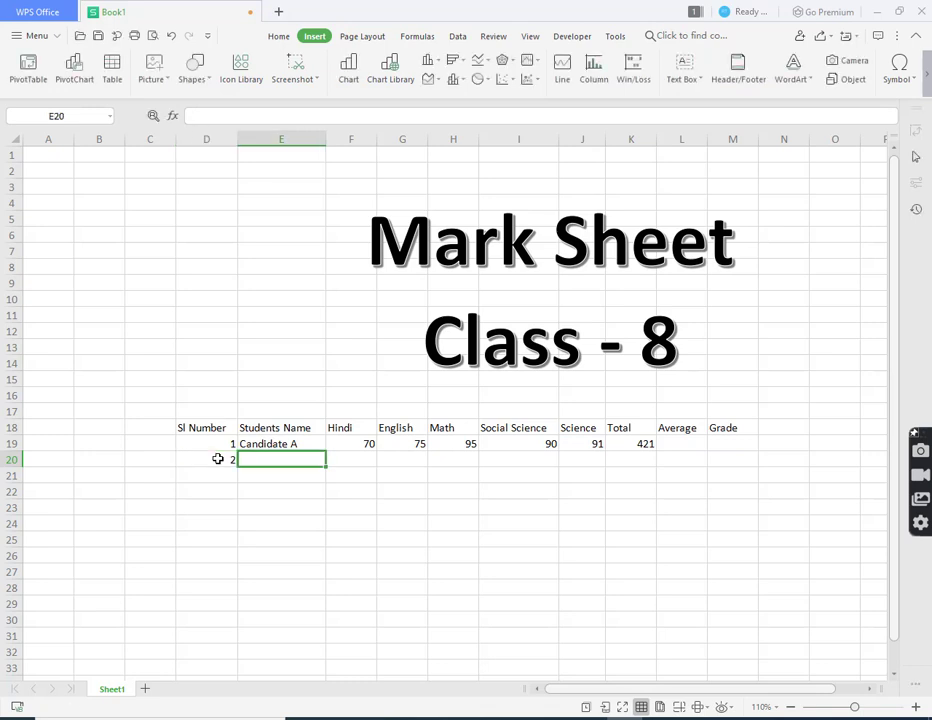
pyautogui.write('Candidate A')
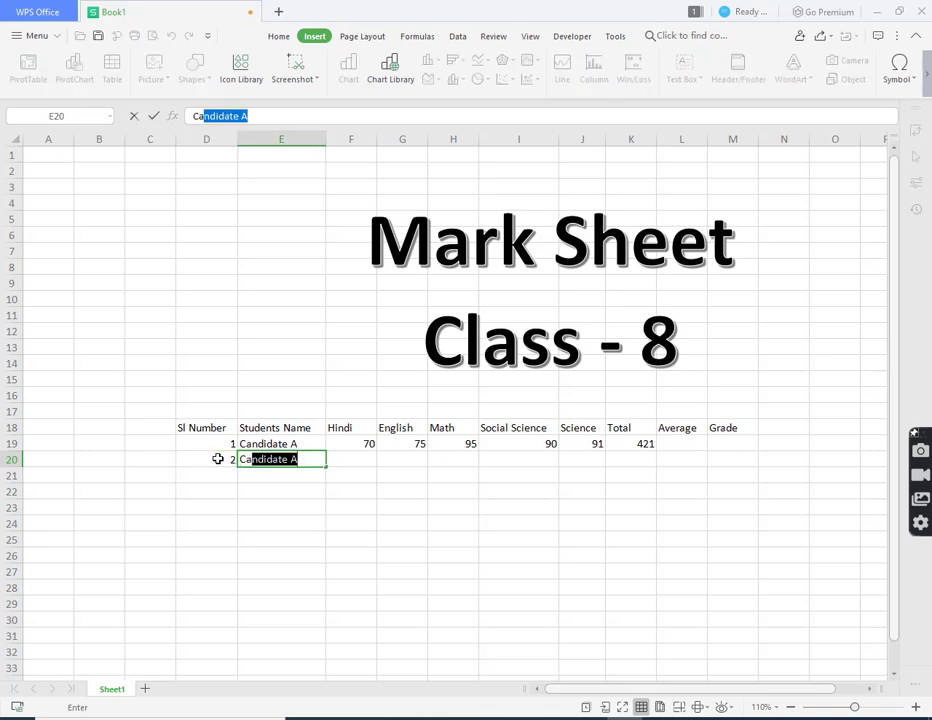
pyautogui.press('Tab')
pyautogui.press('Left')
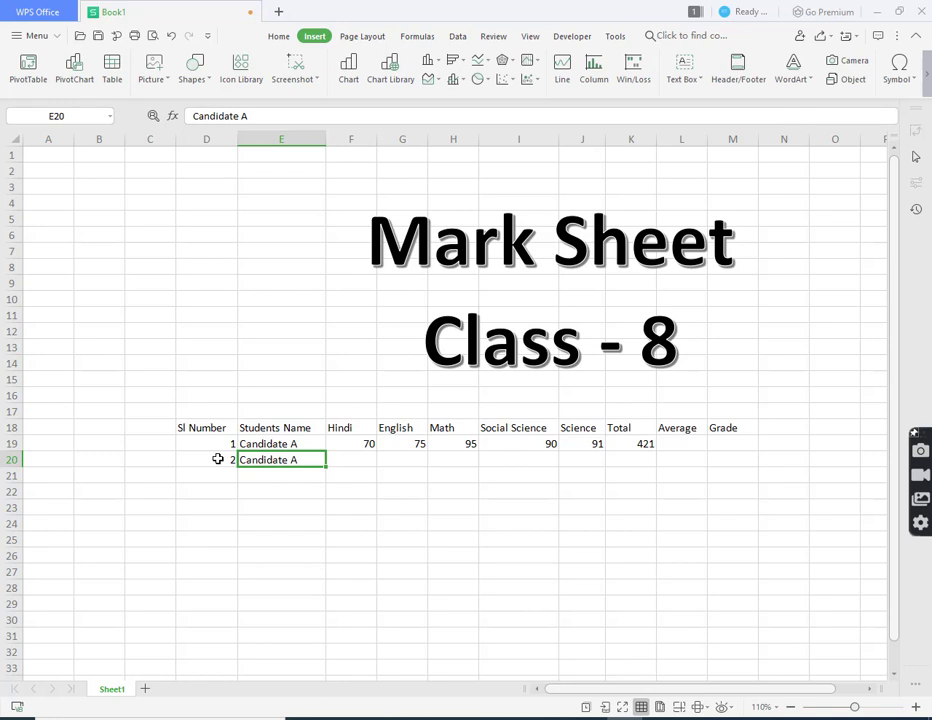
pyautogui.press('F2')
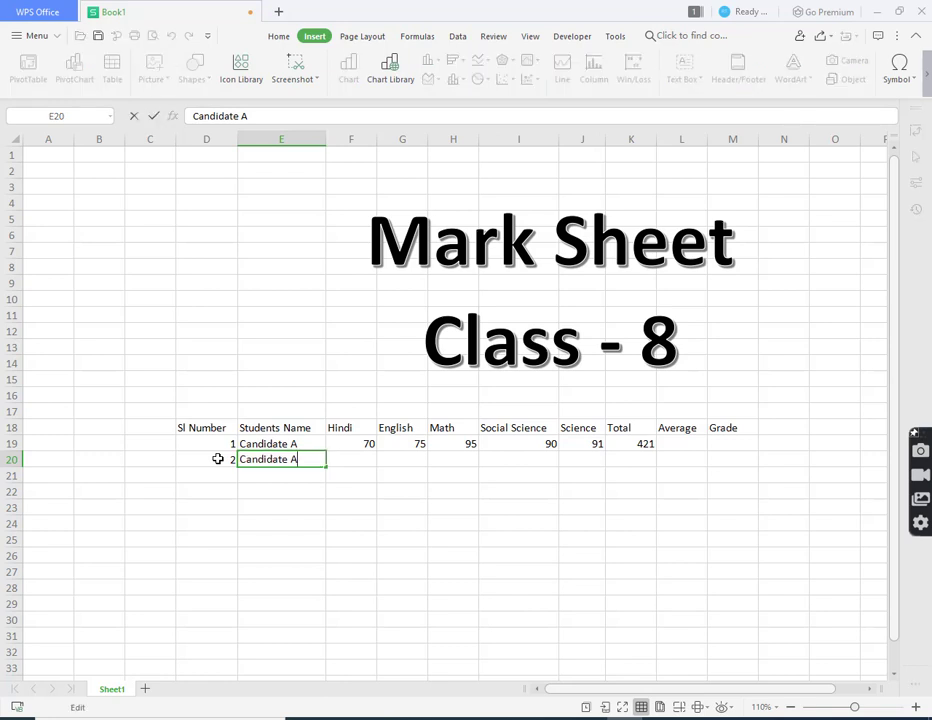
pyautogui.press('BackSpace')
pyautogui.press('BackSpace')
pyautogui.write('B')
pyautogui.press('Tab')
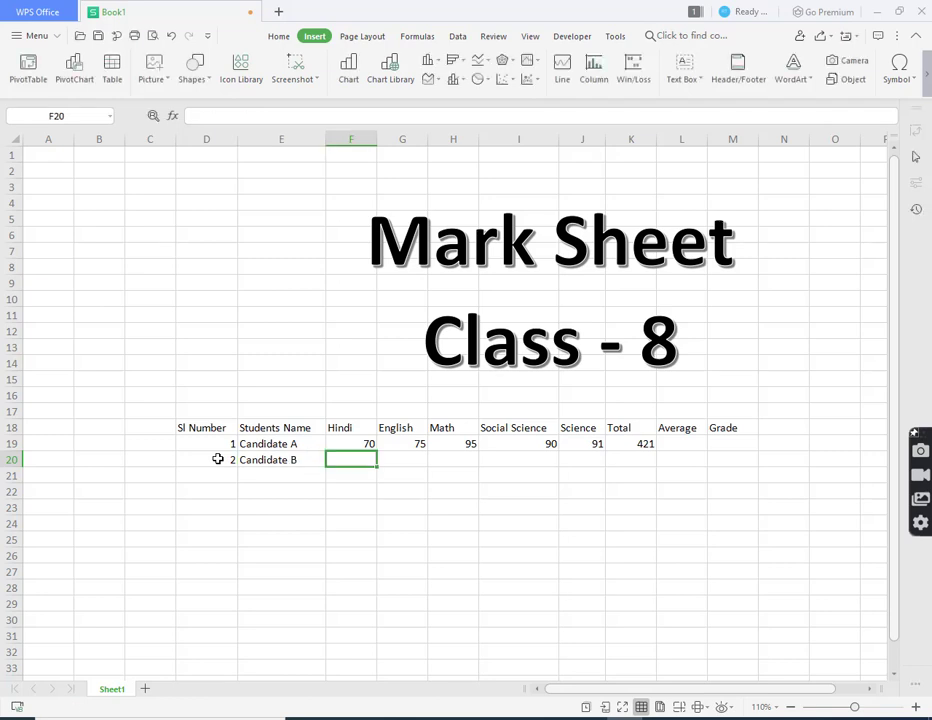
# Fill the Total formula from K19 down to K24, enter Candidate B's Hindi mark 75 in F20 and check the formula in K20.
pyautogui.click(635, 441)
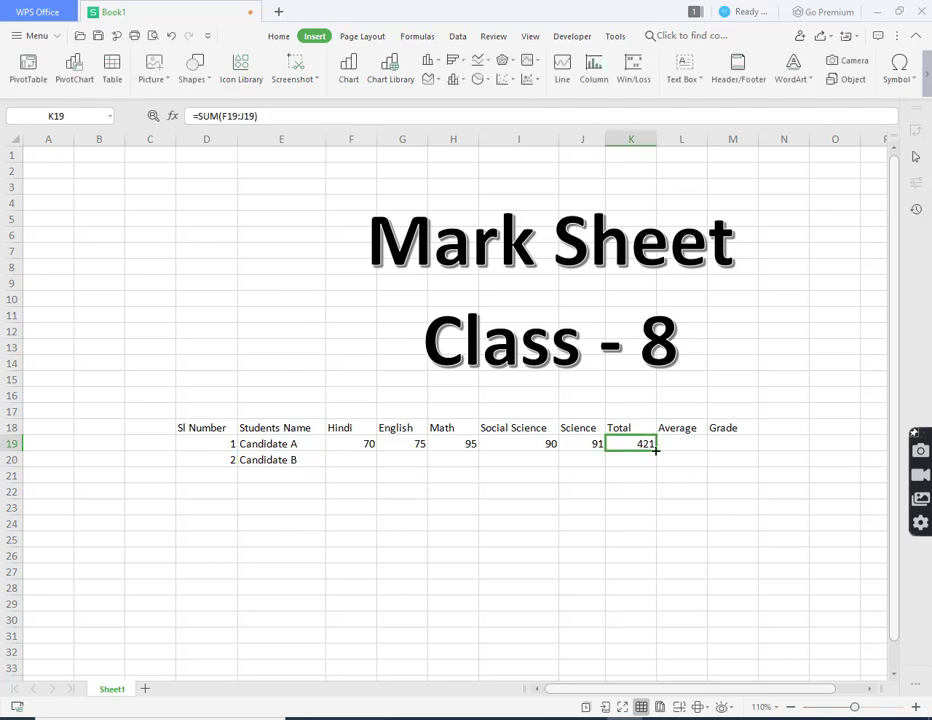
pyautogui.moveTo(656, 451); pyautogui.dragTo(657, 525)
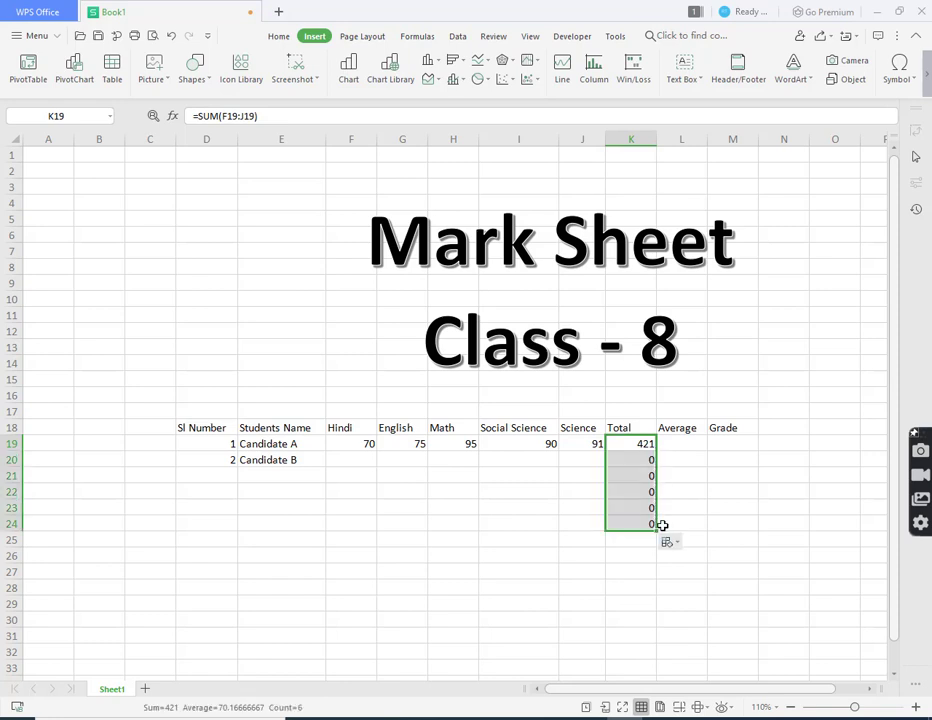
pyautogui.click(341, 459)
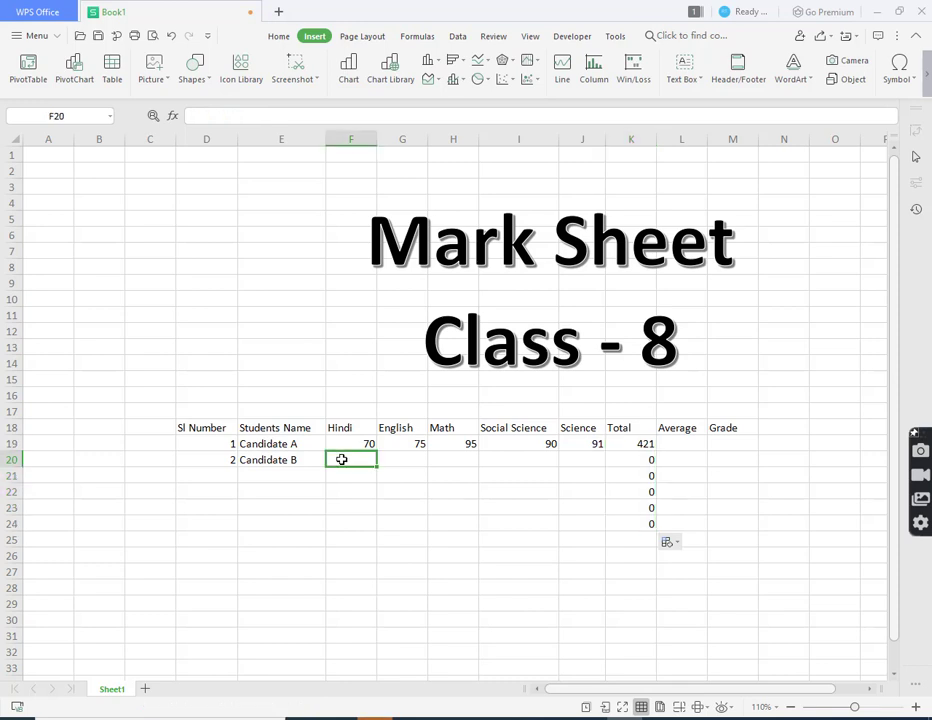
pyautogui.write('75')
pyautogui.press('Tab')
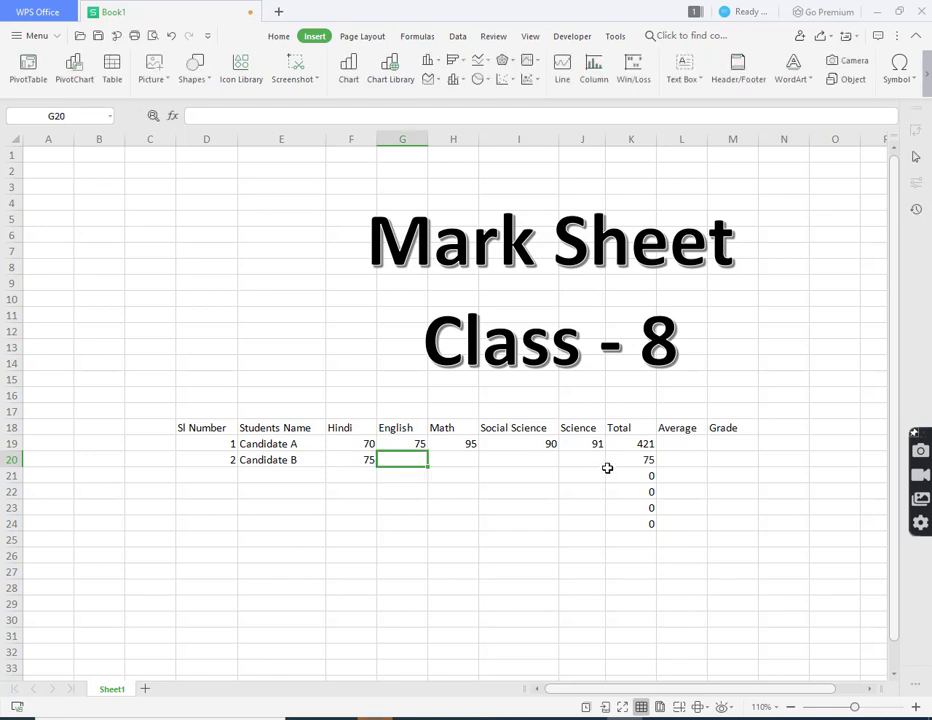
pyautogui.click(644, 457)
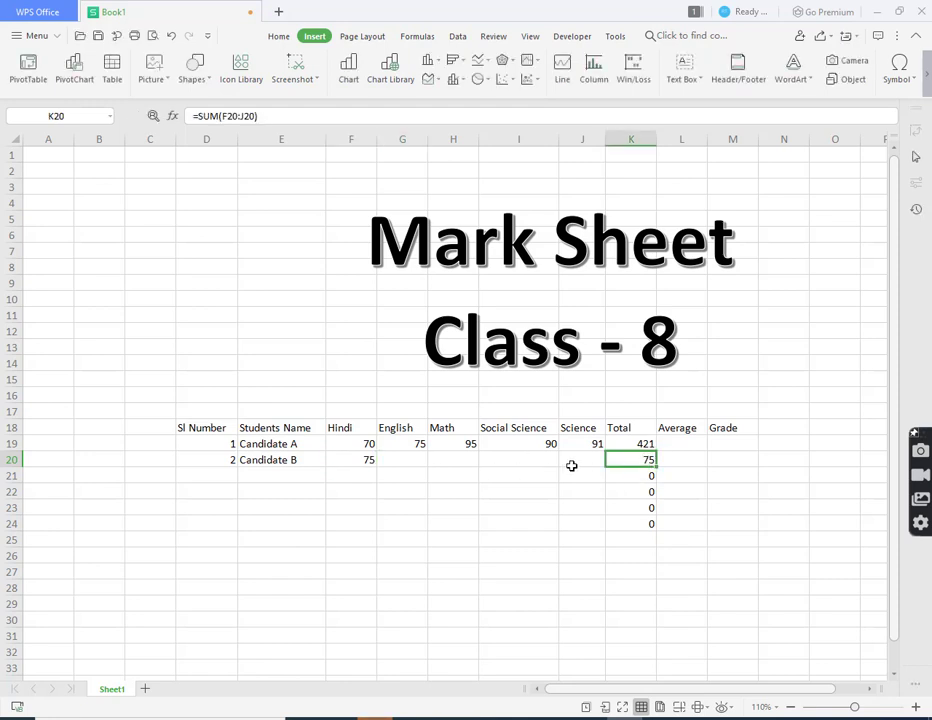
# Enter Candidate B's remaining marks in G20 to J20: English 80, Math 91, Social Science 95 and Science 92.
pyautogui.click(418, 461)
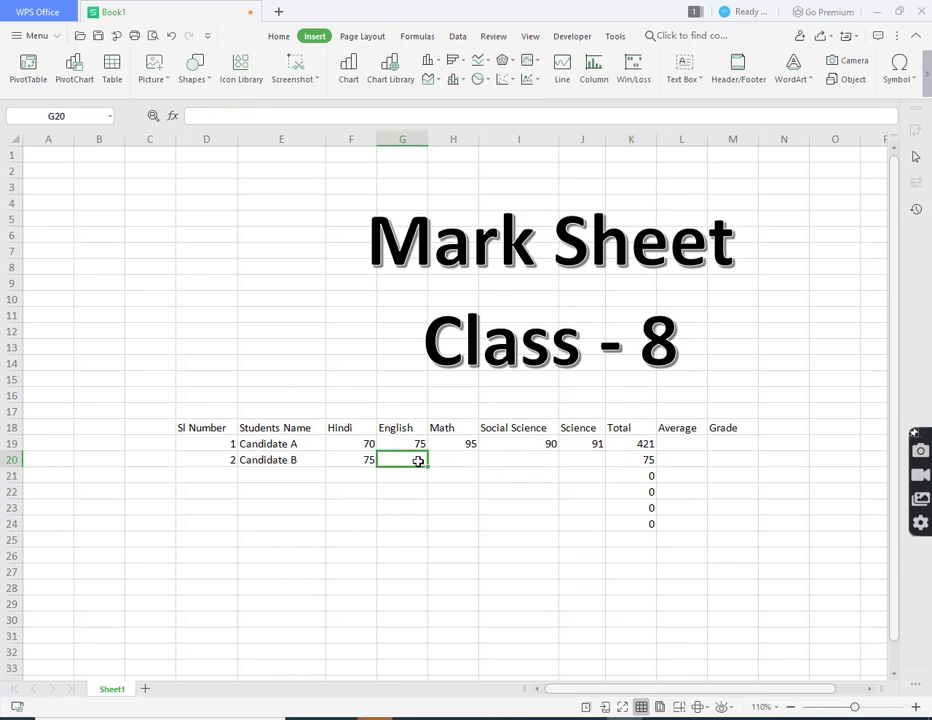
pyautogui.write('80')
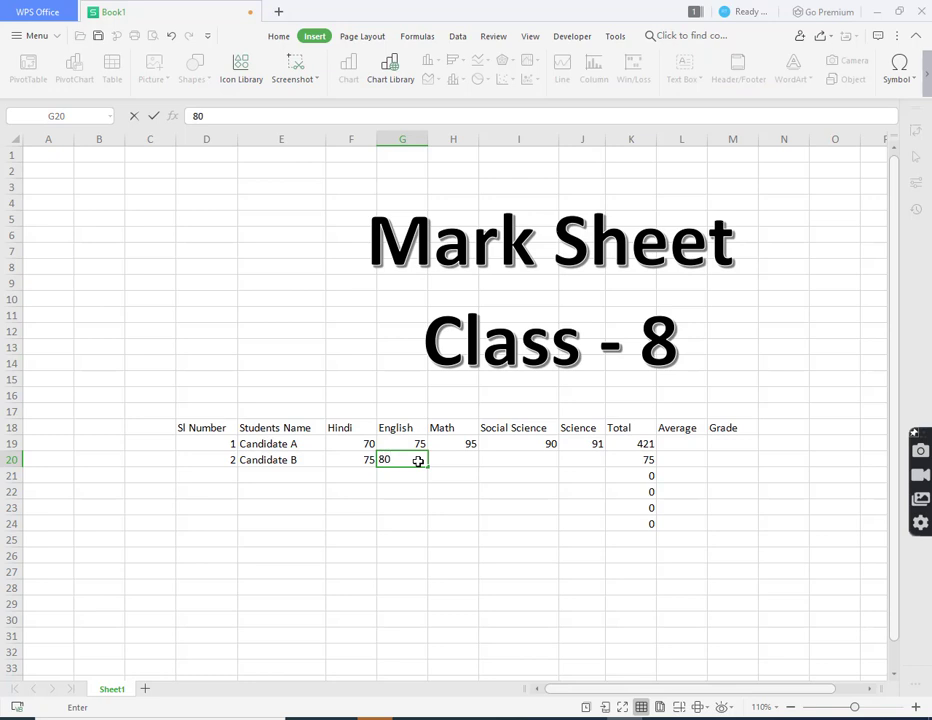
pyautogui.press('Tab')
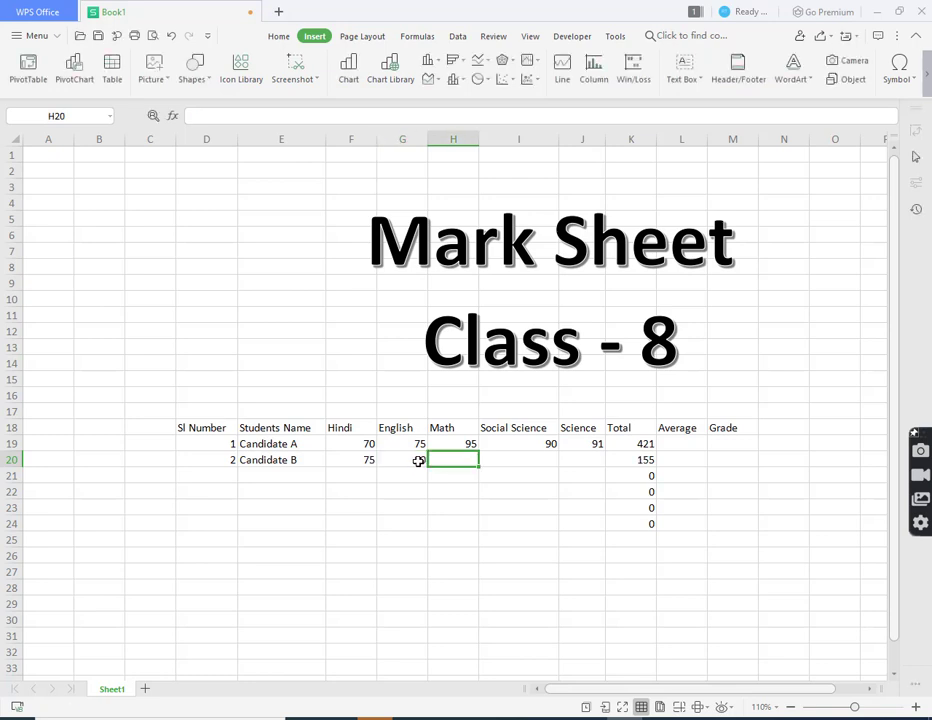
pyautogui.write('91')
pyautogui.press('Tab')
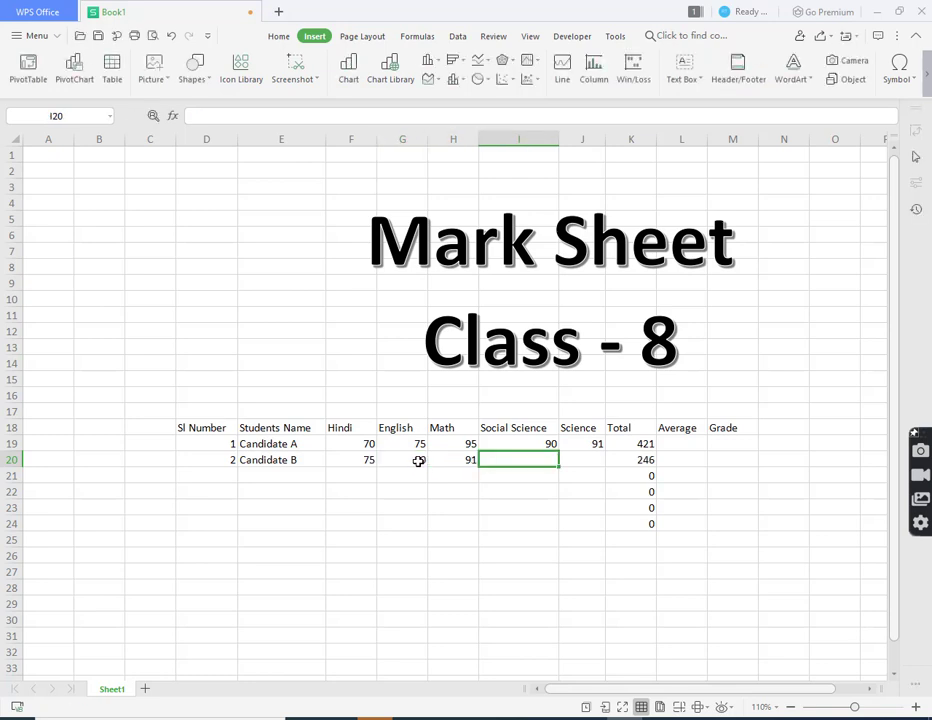
pyautogui.write('95')
pyautogui.press('Tab')
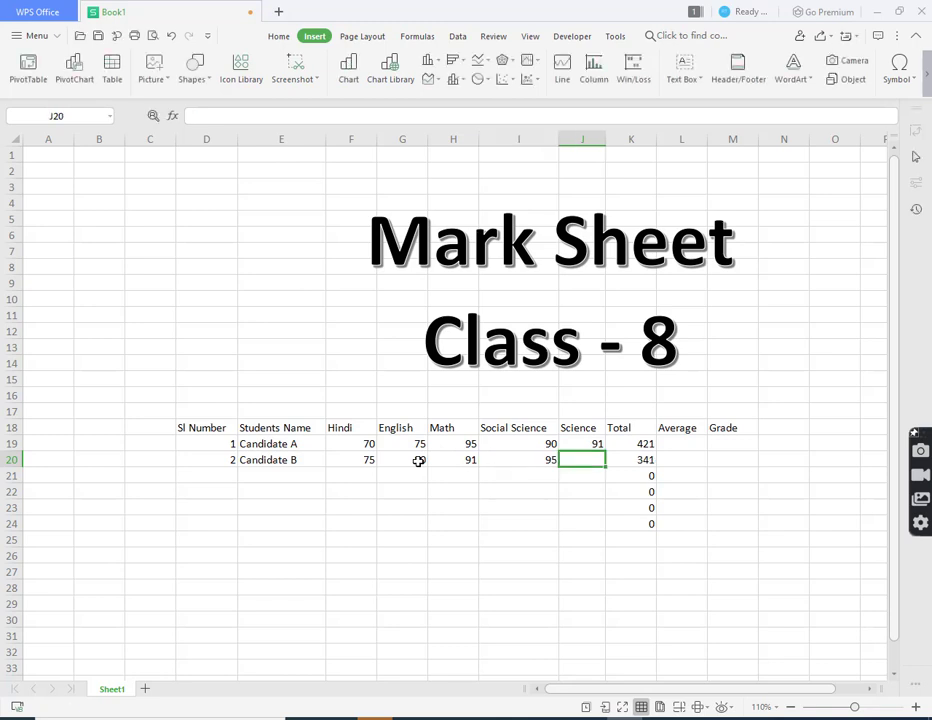
pyautogui.write('92')
pyautogui.press('Return')
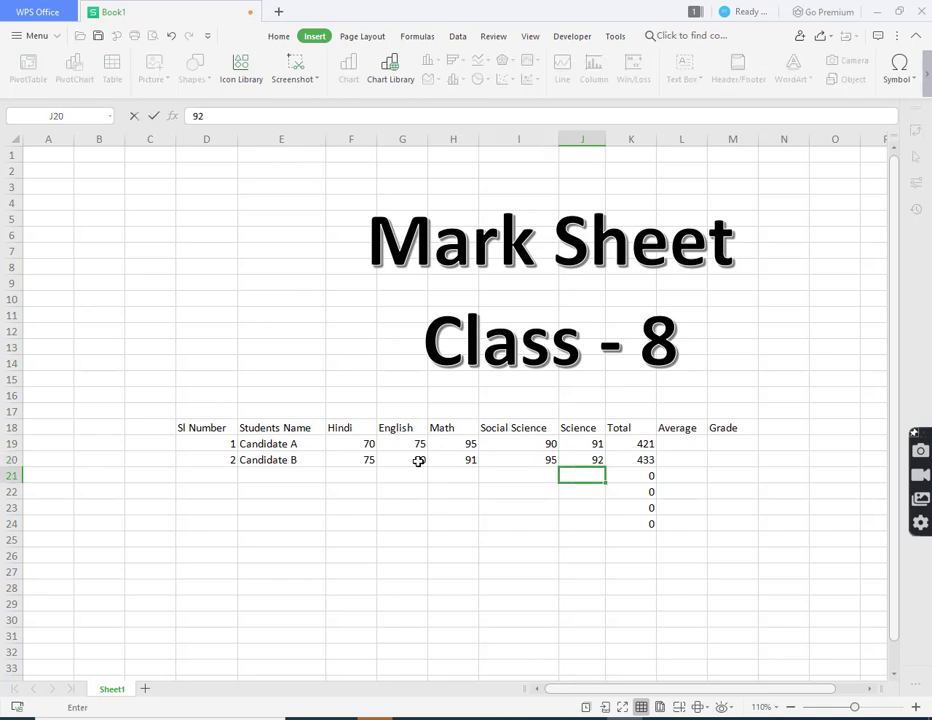
# Enter serial number 3 in D21 and the student name "Candidate C" in E21.
pyautogui.press('Left')
pyautogui.press('Left')
pyautogui.press('Left')
pyautogui.press('Left')
pyautogui.press('Left')
pyautogui.press('Left')
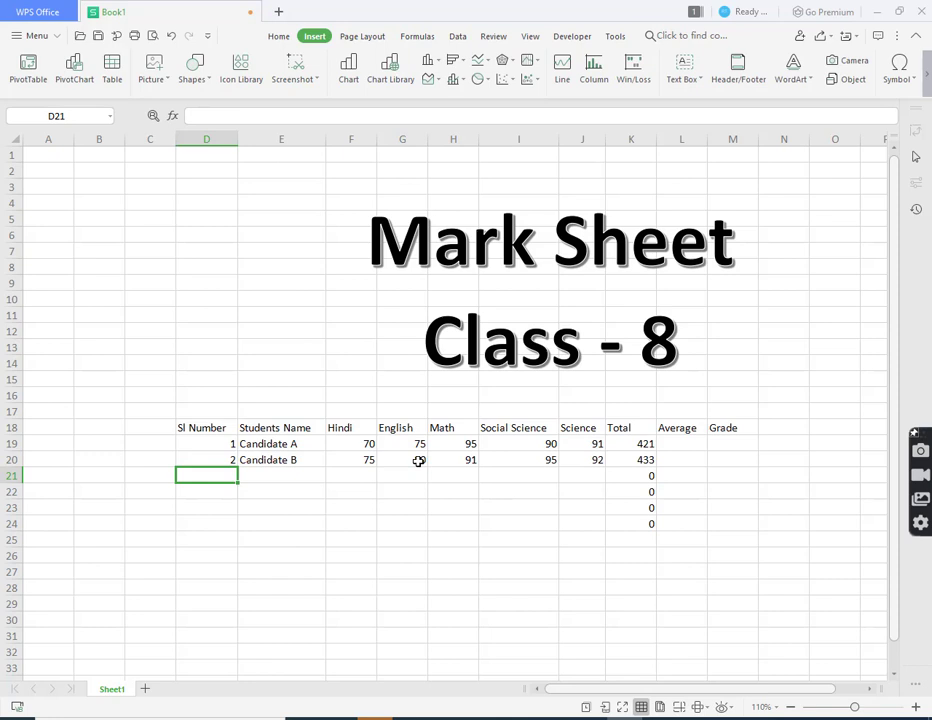
pyautogui.write('3')
pyautogui.press('Tab')
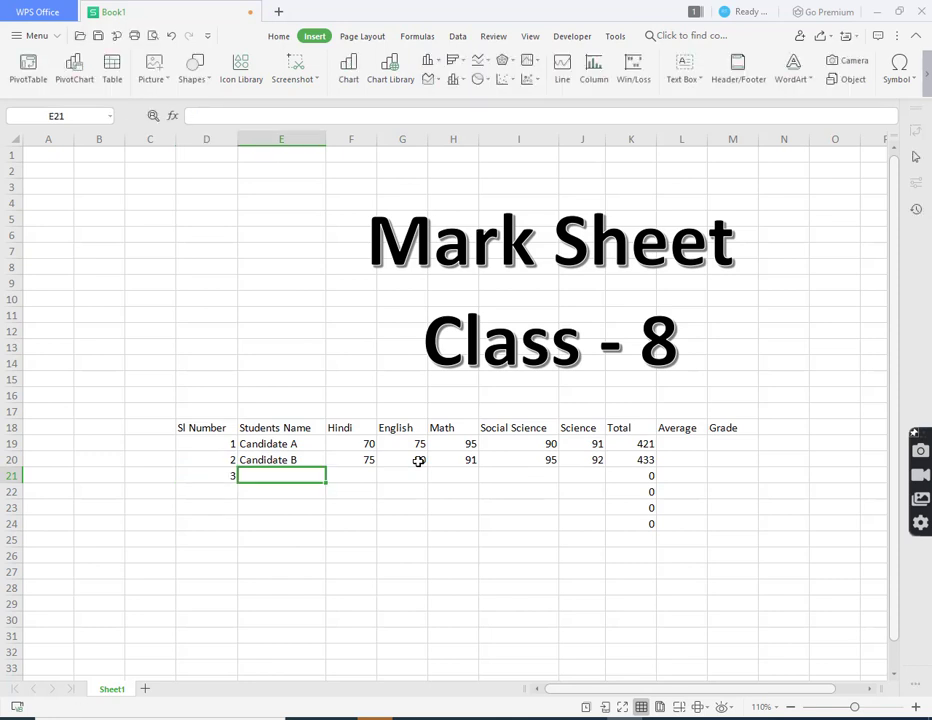
pyautogui.hotkey('ctrl', 'd')
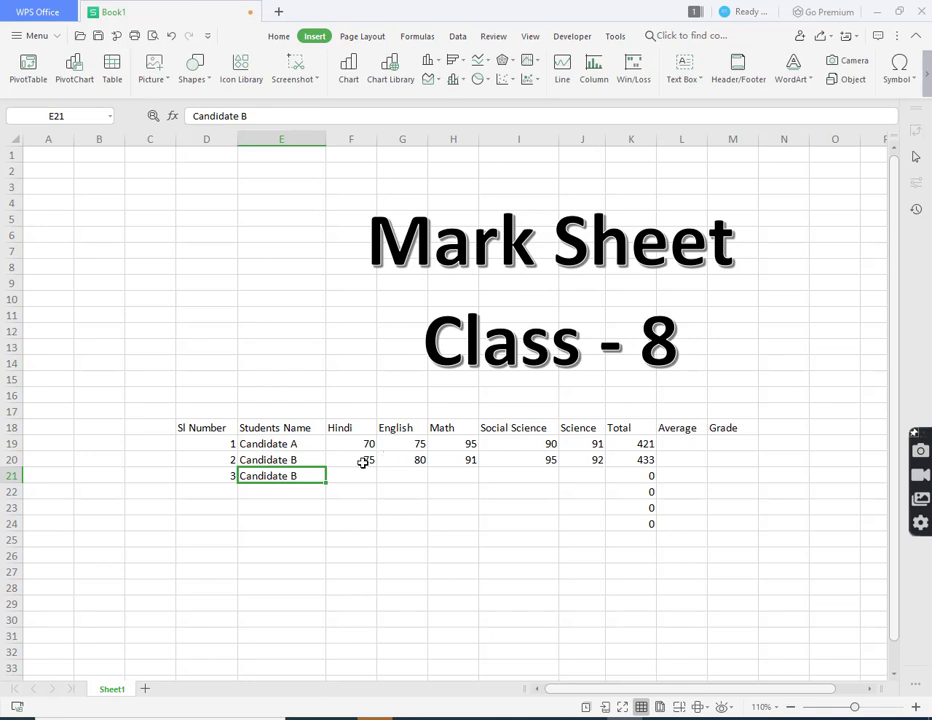
pyautogui.doubleClick(307, 474)
pyautogui.press('BackSpace')
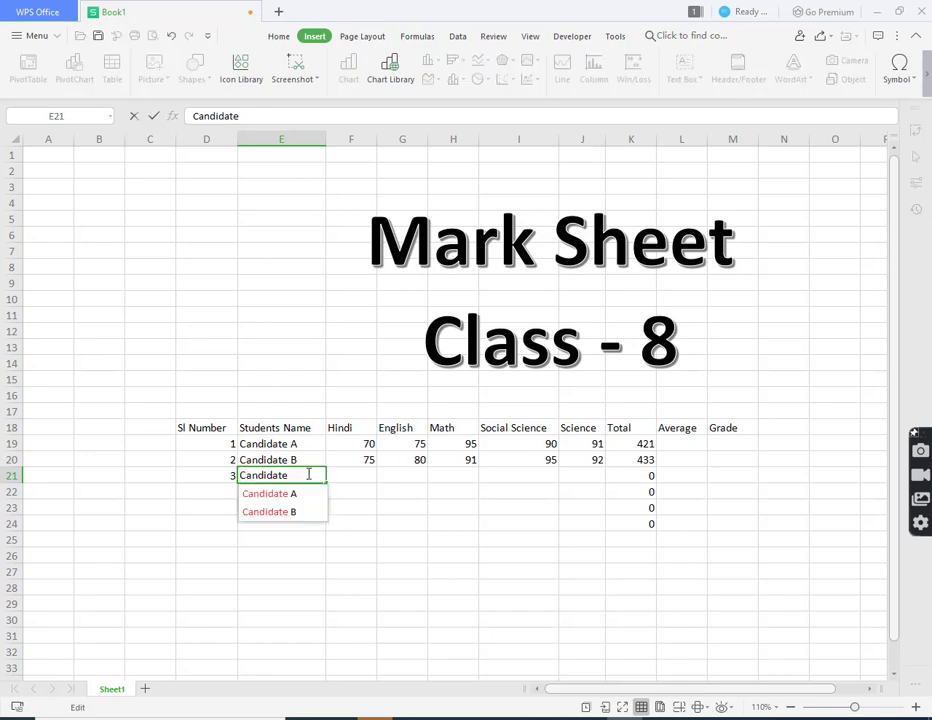
pyautogui.write('c')
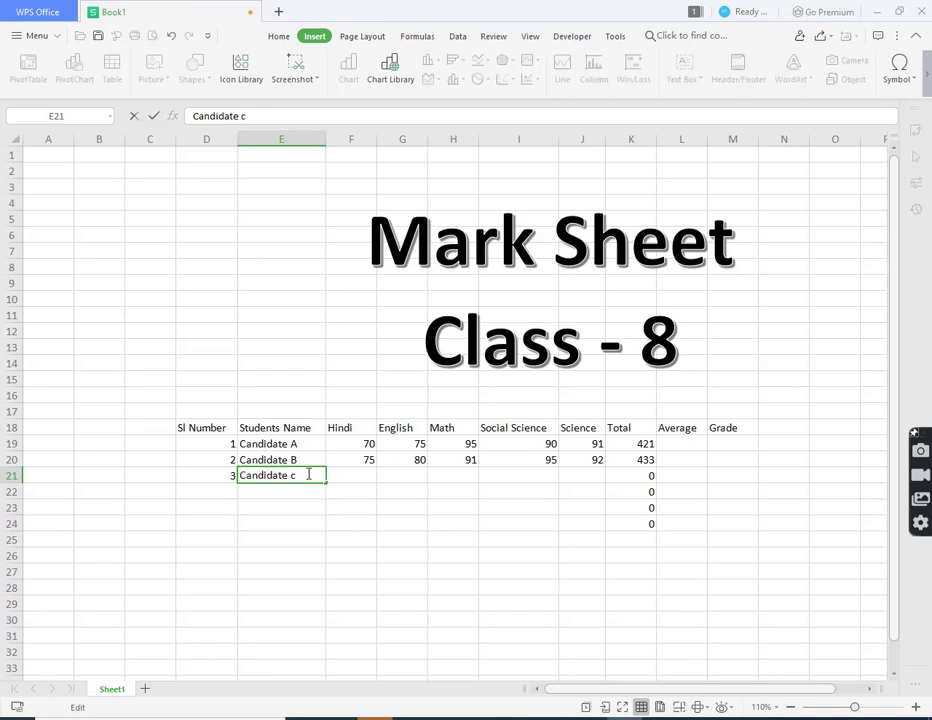
pyautogui.press('BackSpace')
pyautogui.write('C')
pyautogui.press('Tab')
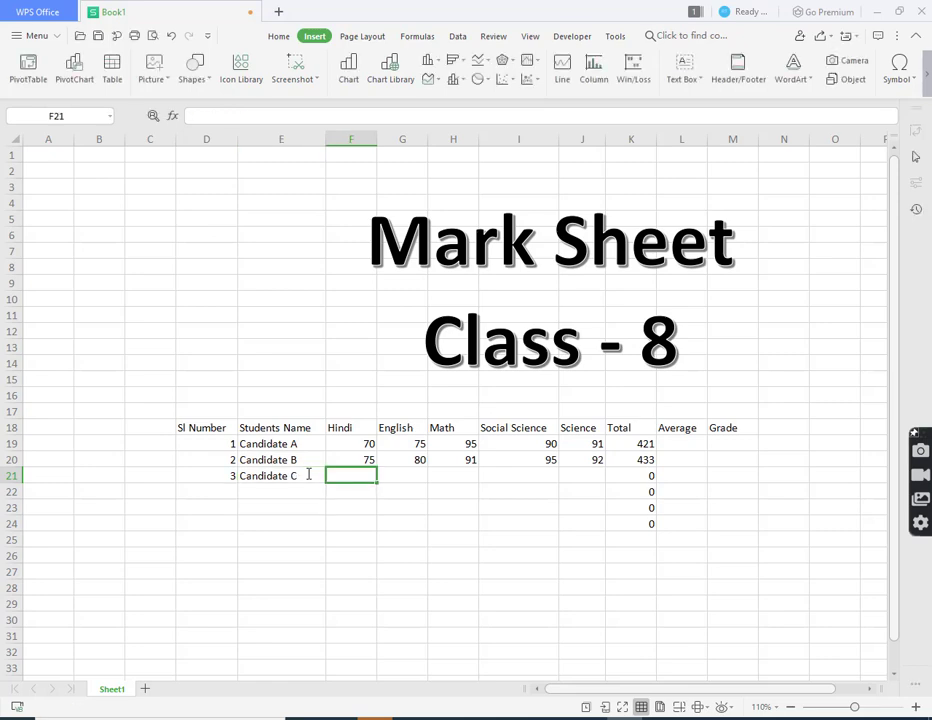
# Enter Candidate C's marks in F21 to J21: Hindi 61, English 62, Math 63, Social Science 60 and Science 71.
pyautogui.write('61')
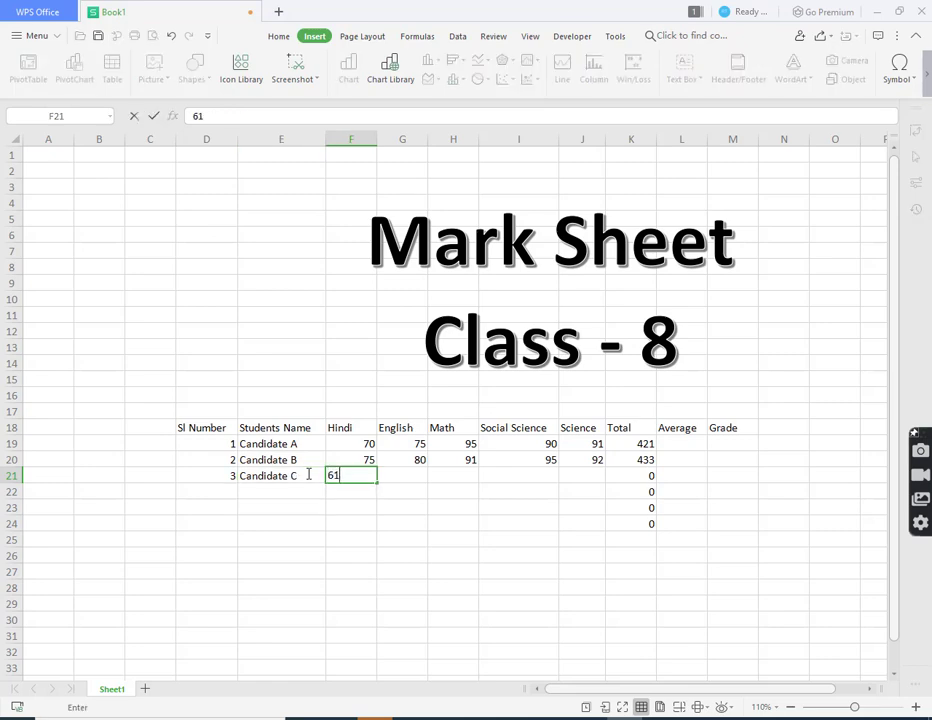
pyautogui.press('Tab')
pyautogui.write('62')
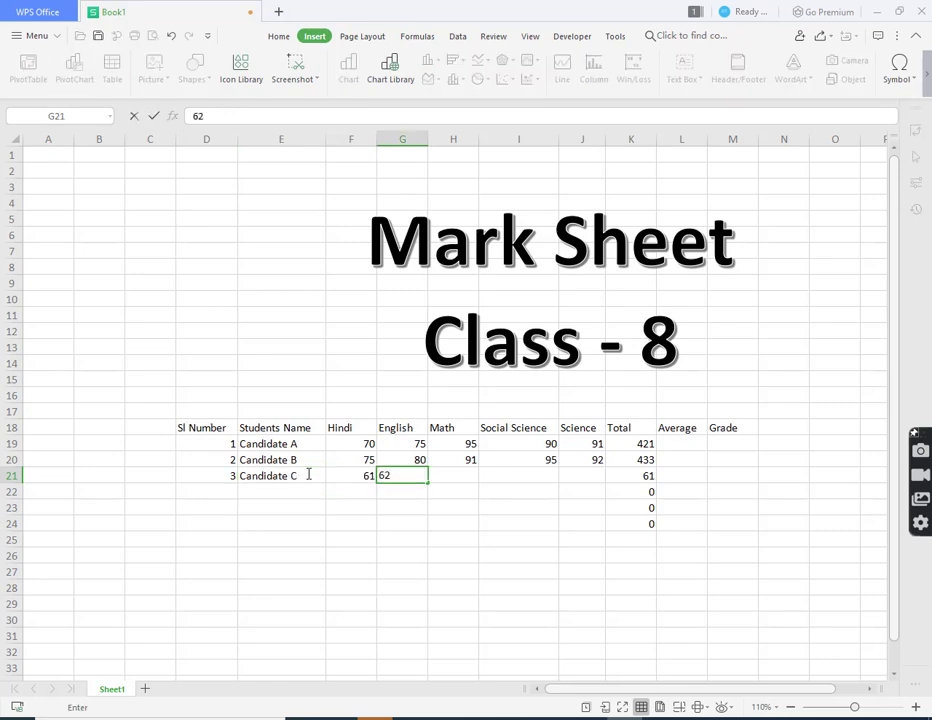
pyautogui.press('Tab')
pyautogui.write('63')
pyautogui.press('Tab')
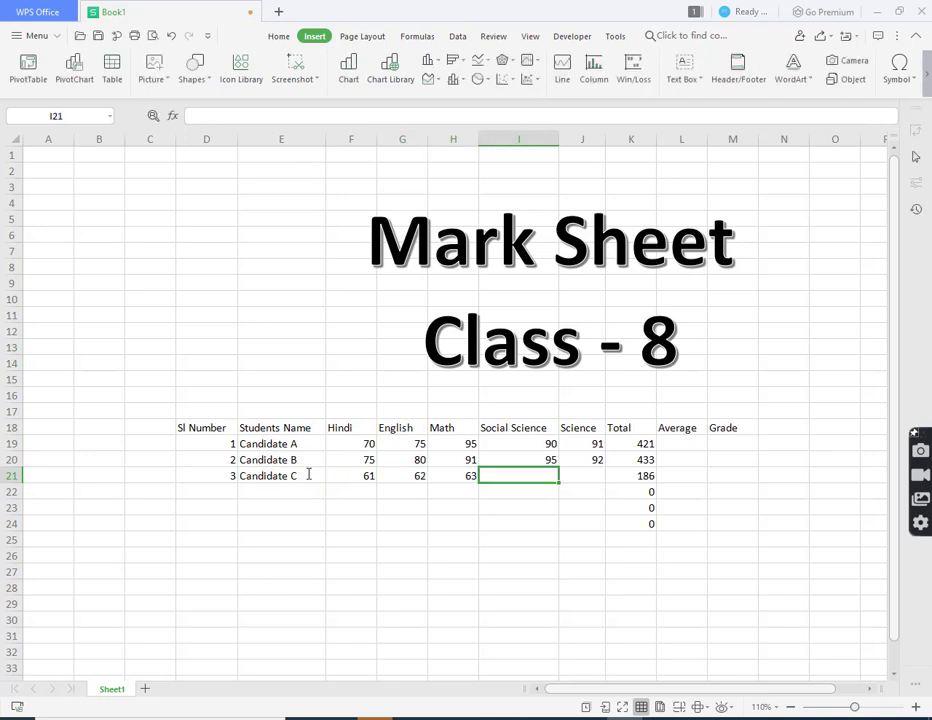
pyautogui.write('60')
pyautogui.press('Tab')
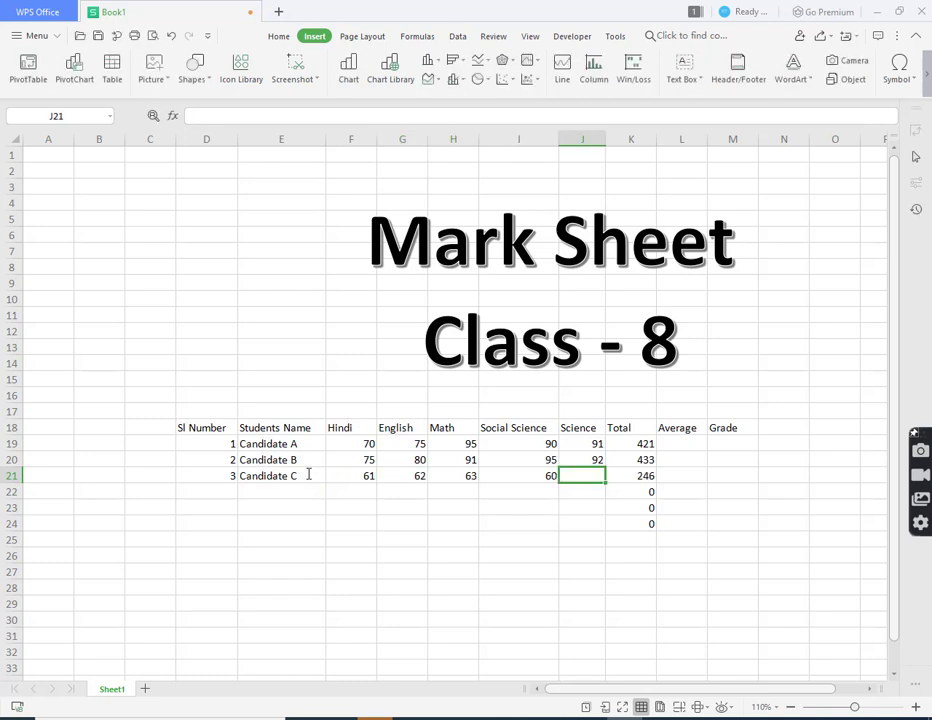
pyautogui.write('71')
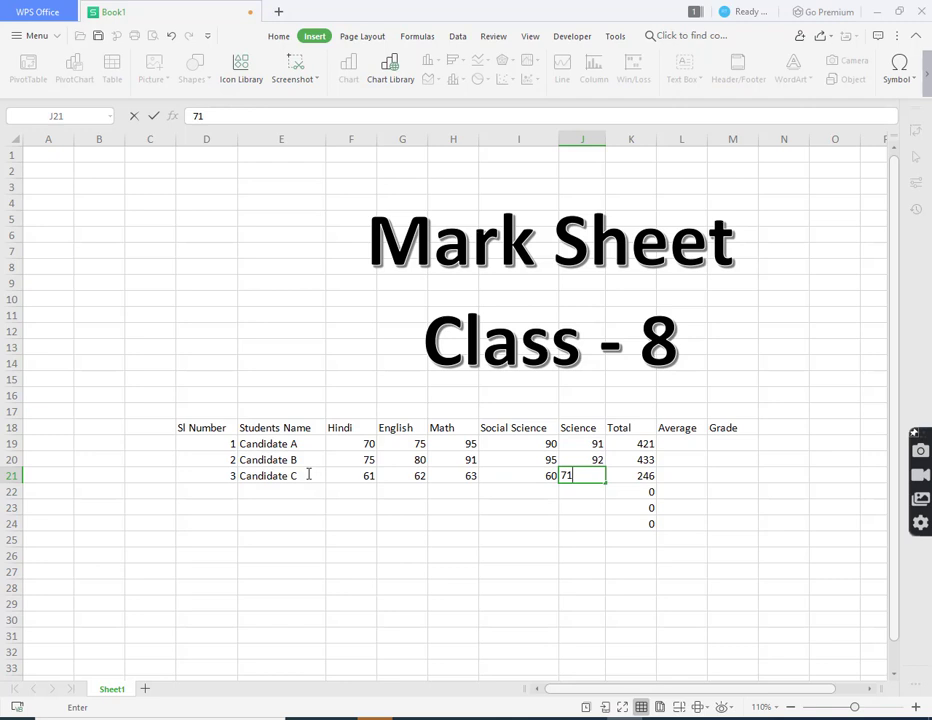
pyautogui.press('Return')
# Enter serial number 4 in D22 and copy the name above into E22, changing it to "Candidate D".
pyautogui.press('Left')
pyautogui.press('Left')
pyautogui.press('Left')
pyautogui.press('Left')
pyautogui.press('Left')
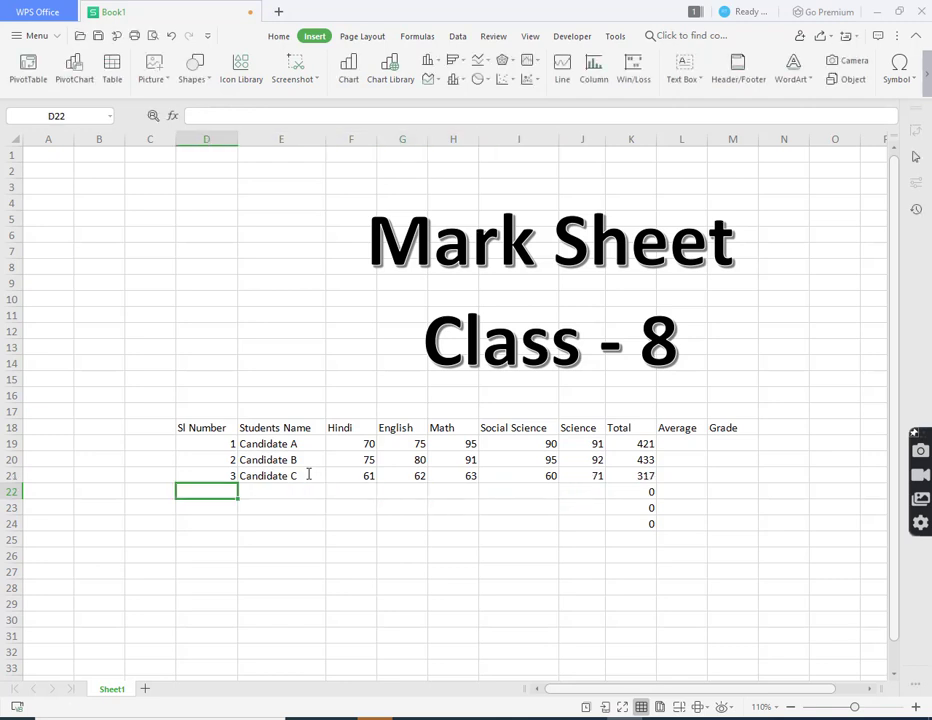
pyautogui.write('4')
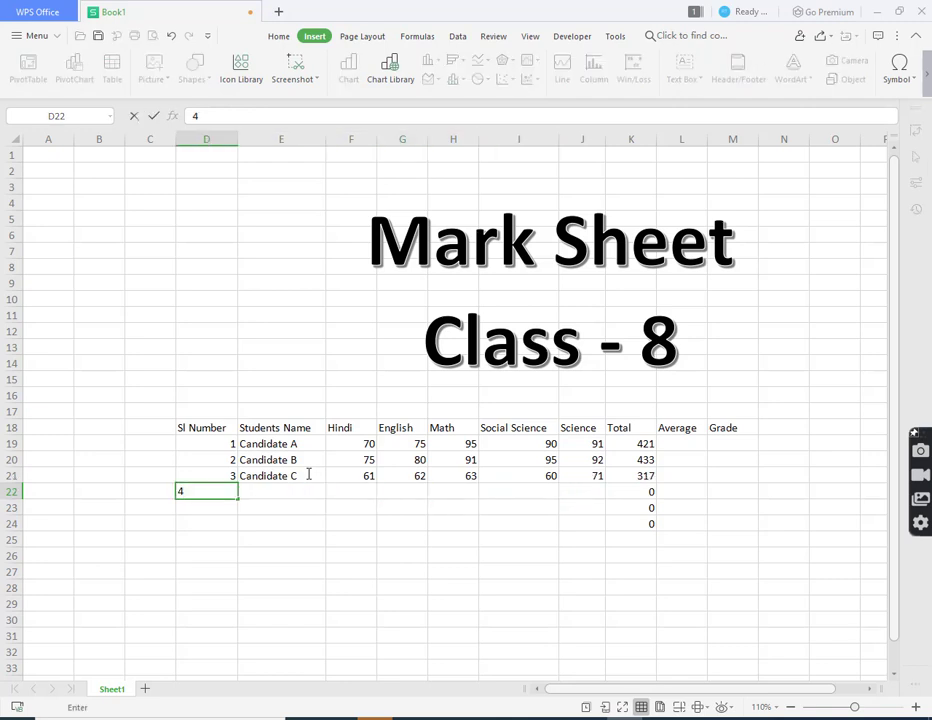
pyautogui.press('Tab')
pyautogui.hotkey('ctrl', 'd')
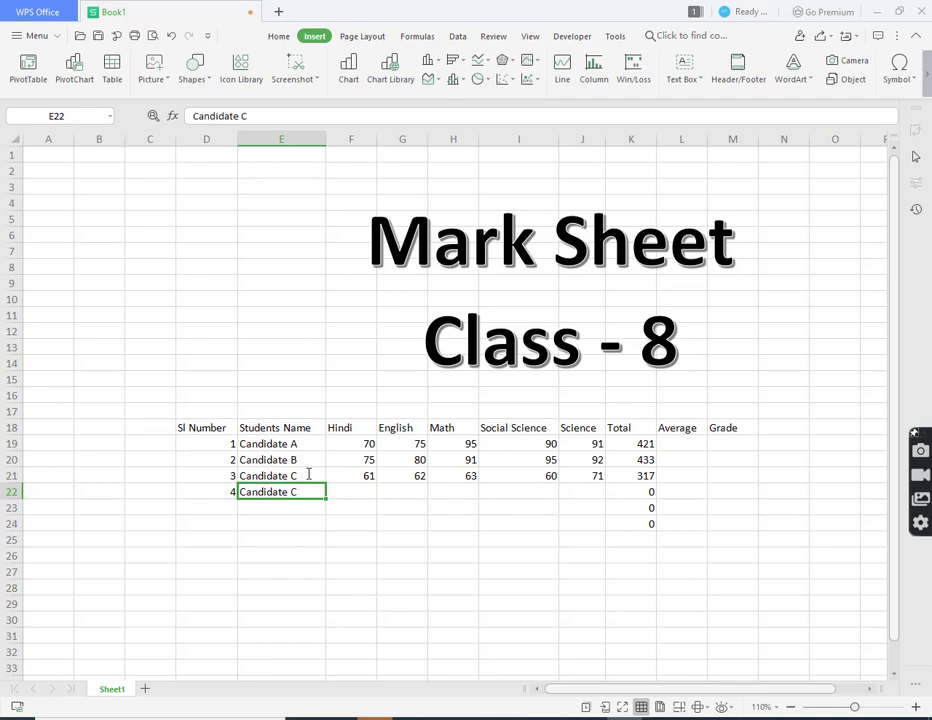
pyautogui.press('F2')
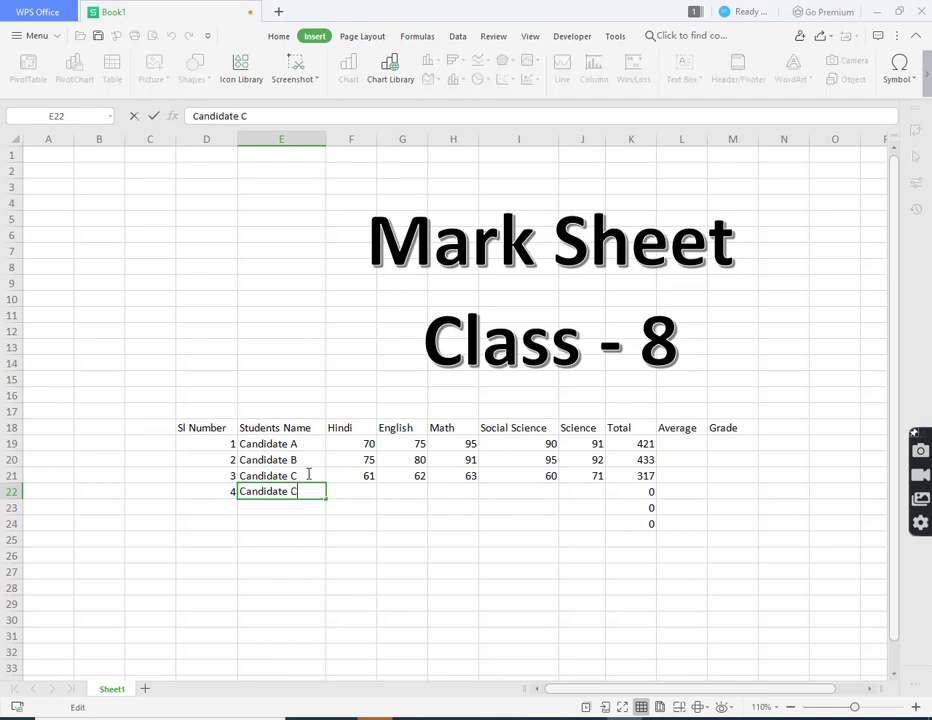
pyautogui.press('BackSpace')
pyautogui.press('BackSpace')
pyautogui.write('D')
pyautogui.press('Tab')
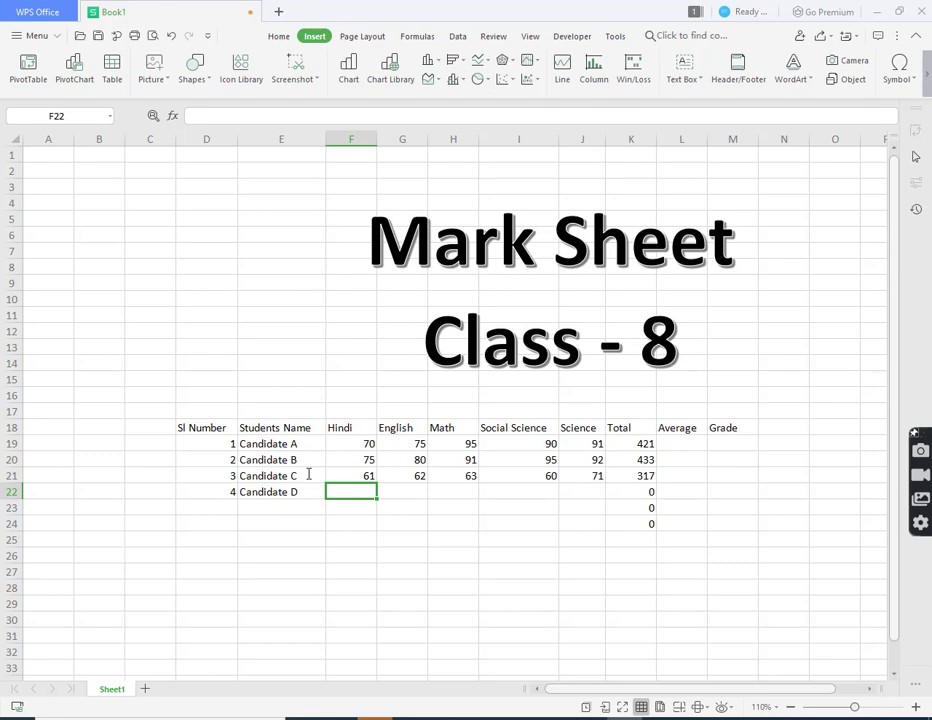
# Enter Candidate D's marks in F22 to J22: Hindi 40, English 50, Math 51, Social Science 55 and Science 60.
pyautogui.write('40')
pyautogui.press('Tab')
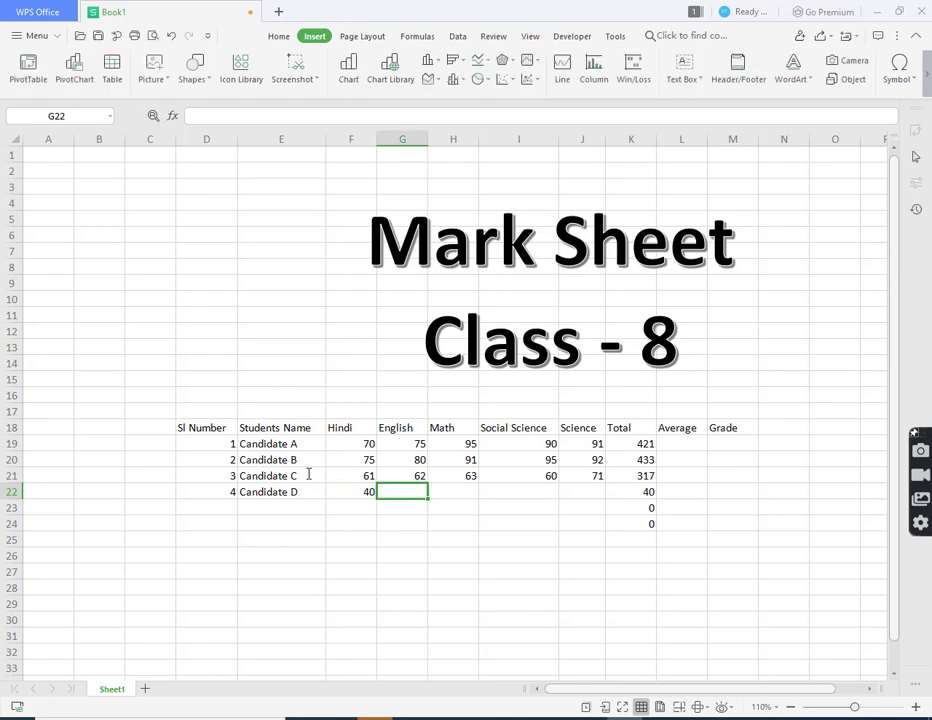
pyautogui.write('50')
pyautogui.press('Tab')
pyautogui.write('5')
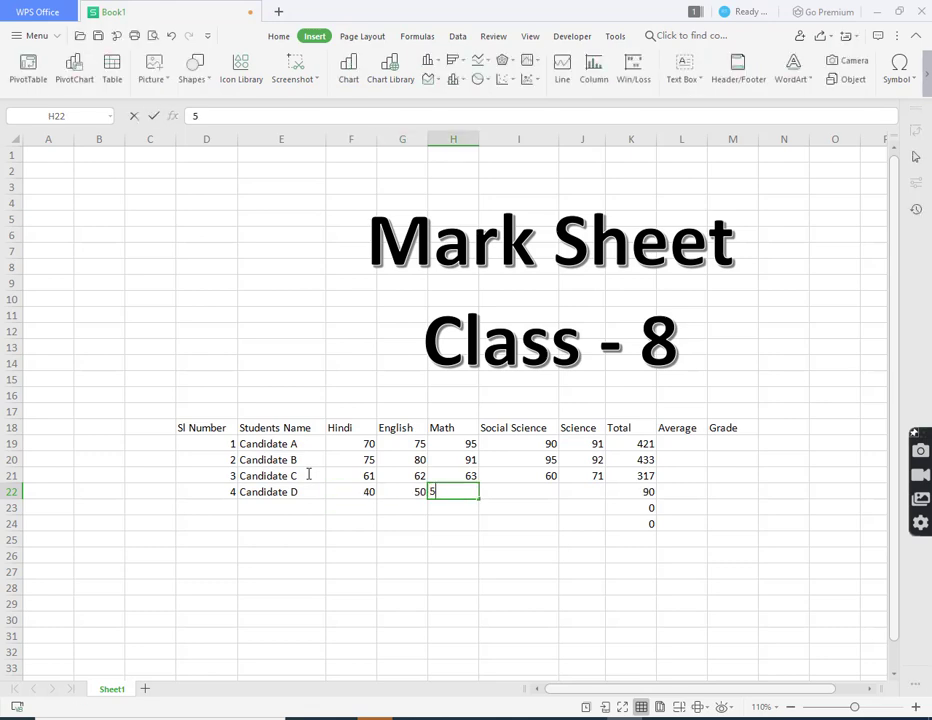
pyautogui.write('1')
pyautogui.press('Tab')
pyautogui.write('55')
pyautogui.press('Tab')
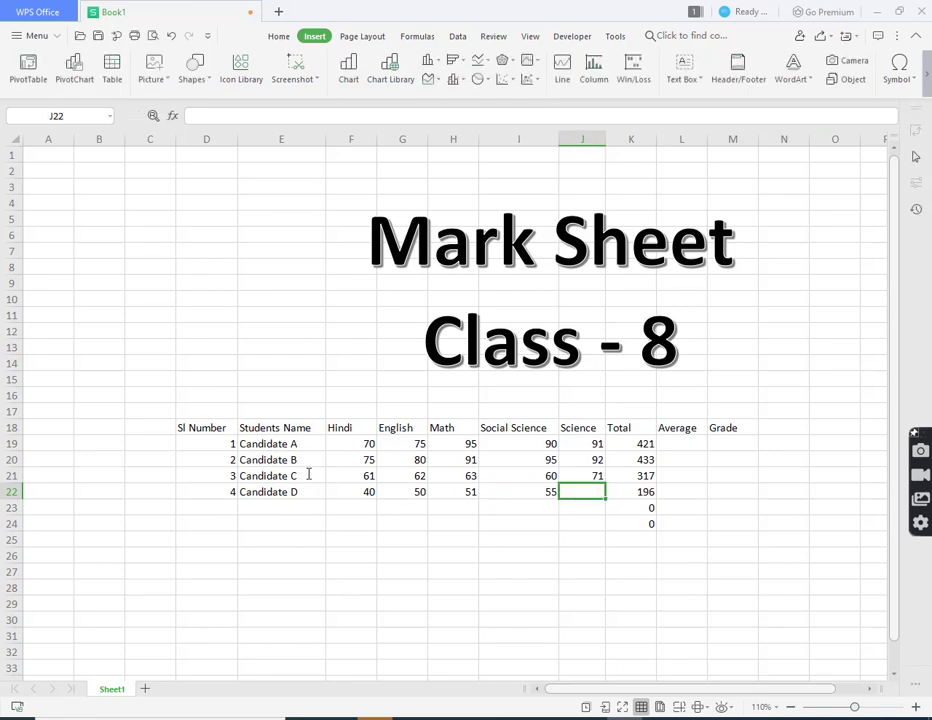
pyautogui.write('60')
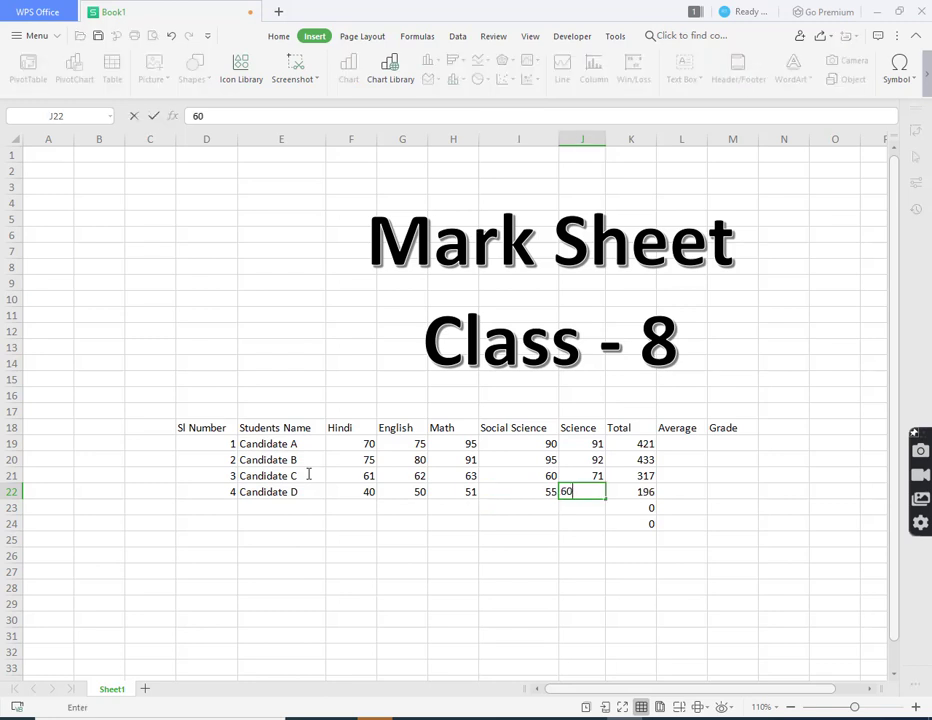
pyautogui.hotkey('shift', 'Tab')
# Copy the name above into E23, enter serial number 5 in D23 and change the copied name to "Candidate E".
pyautogui.press('Down')
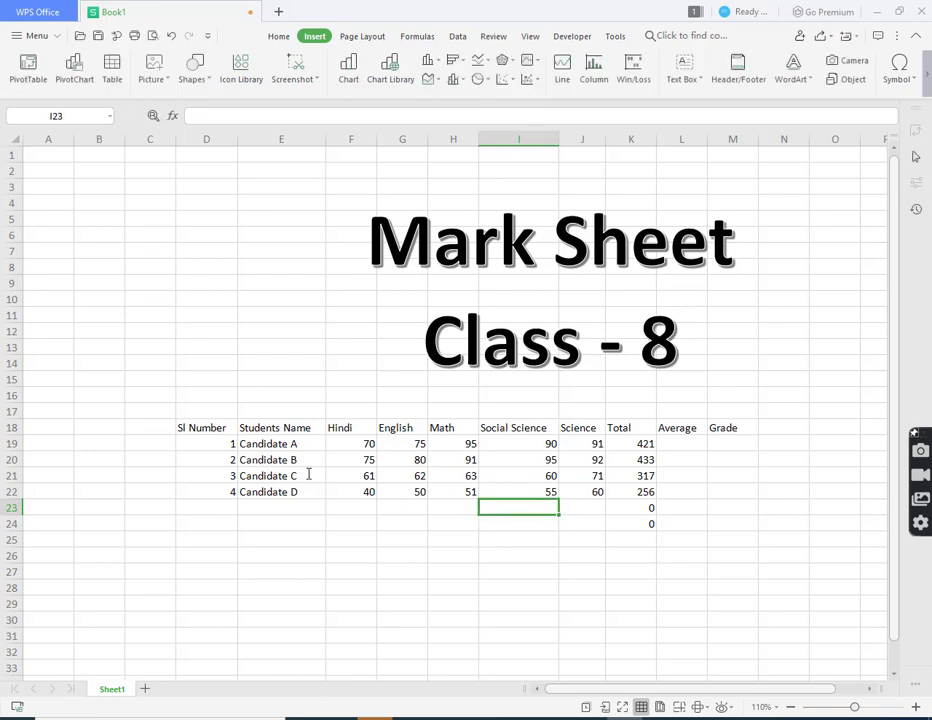
pyautogui.press('Left')
pyautogui.press('Left')
pyautogui.press('Left')
pyautogui.press('Left')
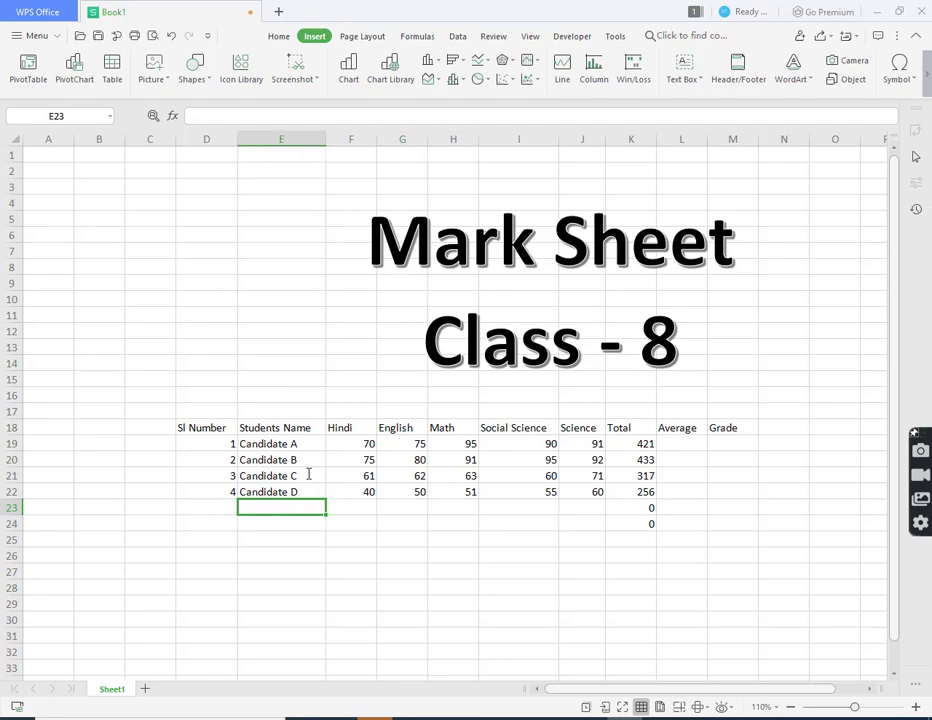
pyautogui.hotkey('ctrl', 'd')
pyautogui.press('Left')
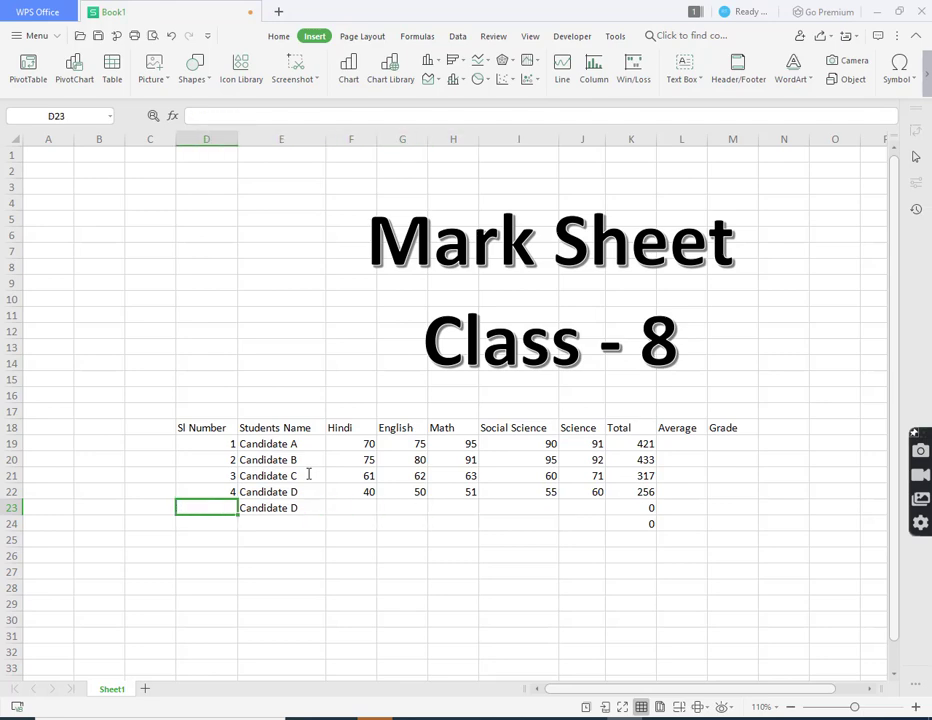
pyautogui.write('5')
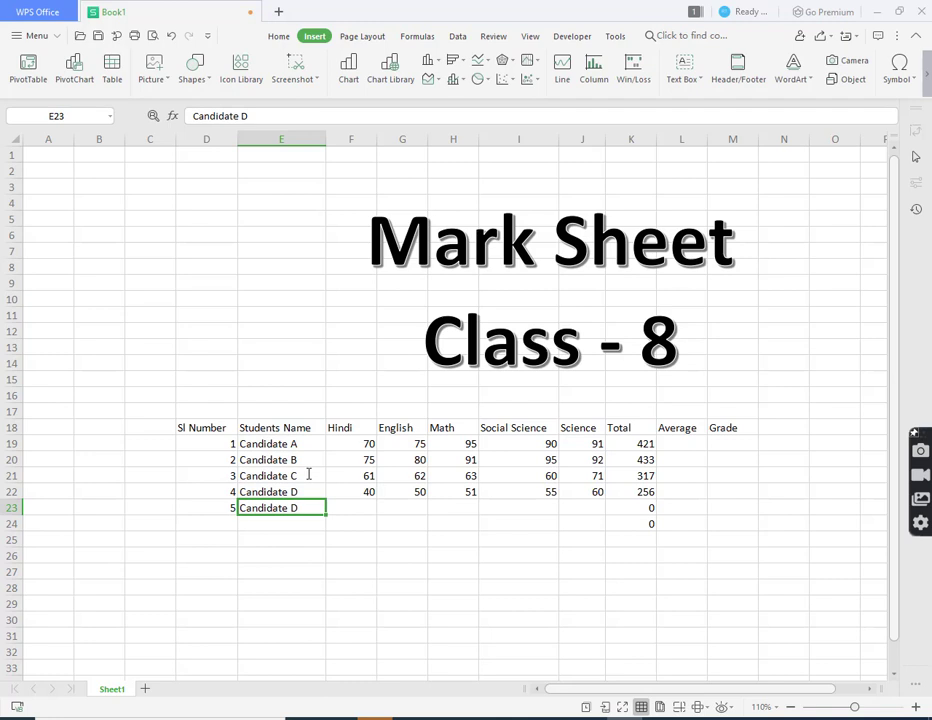
pyautogui.press('F2')
pyautogui.press('BackSpace')
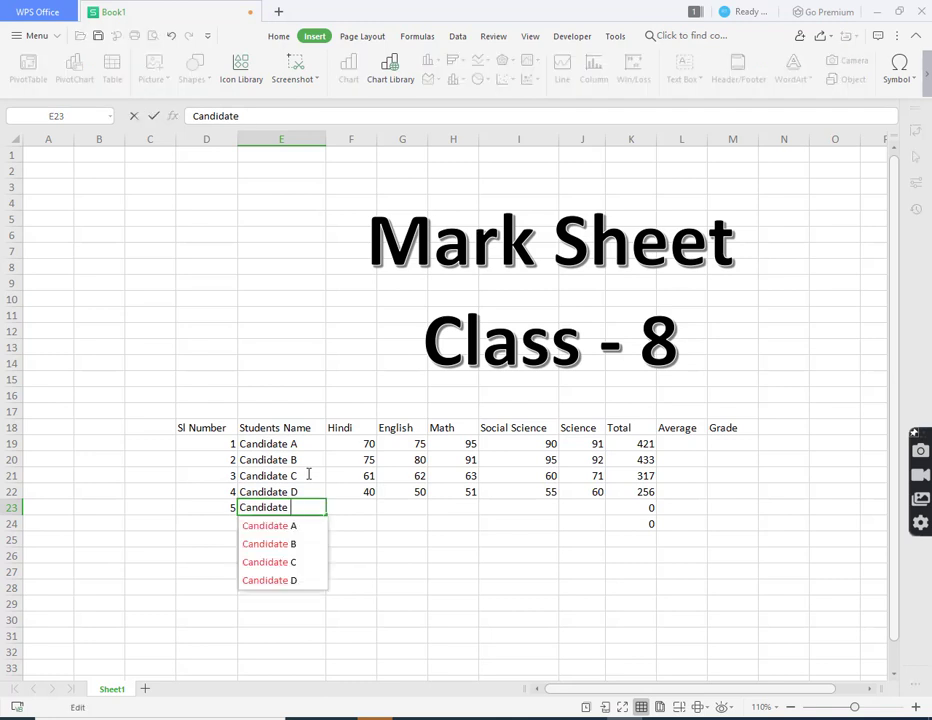
pyautogui.write('E')
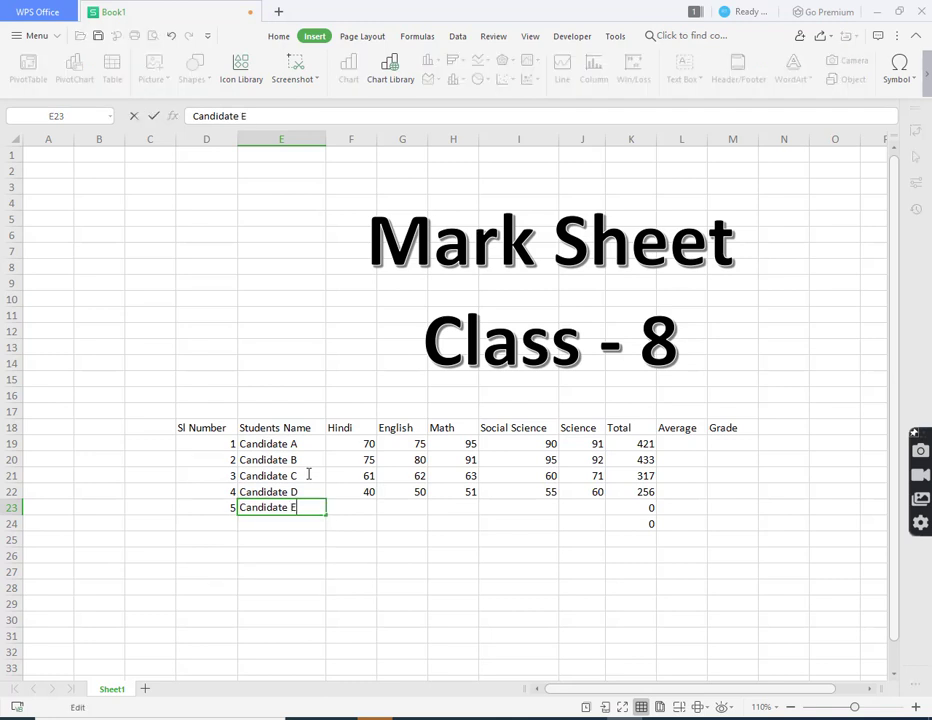
pyautogui.press('Tab')
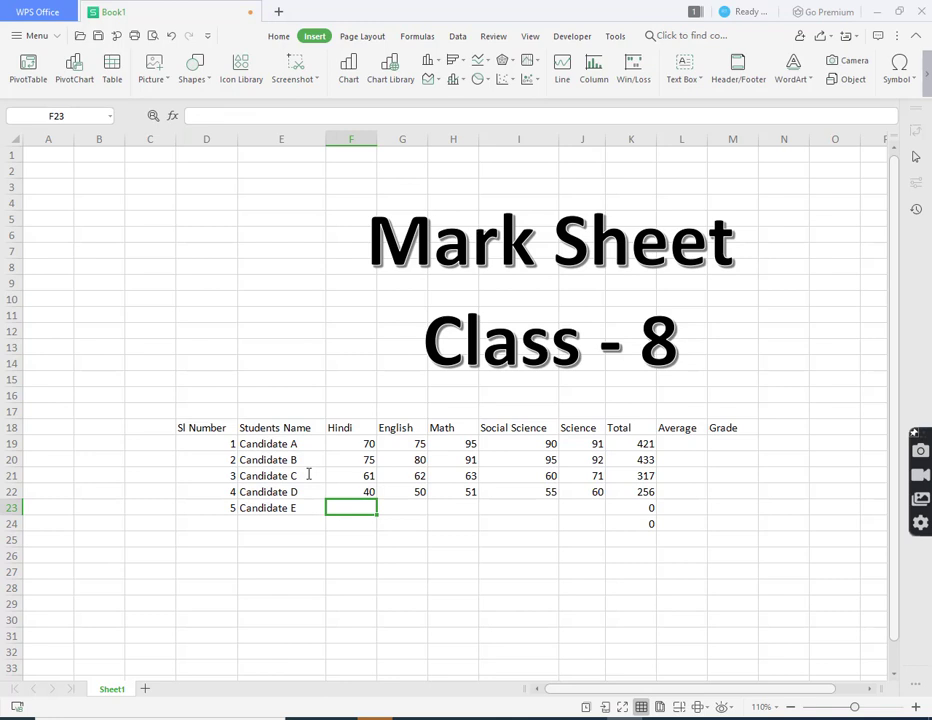
# Enter Candidate E's marks in F23 to J23: Hindi 55, English 56, Math 57, Social Science 58 and Science 59.
pyautogui.write('55')
pyautogui.press('Tab')
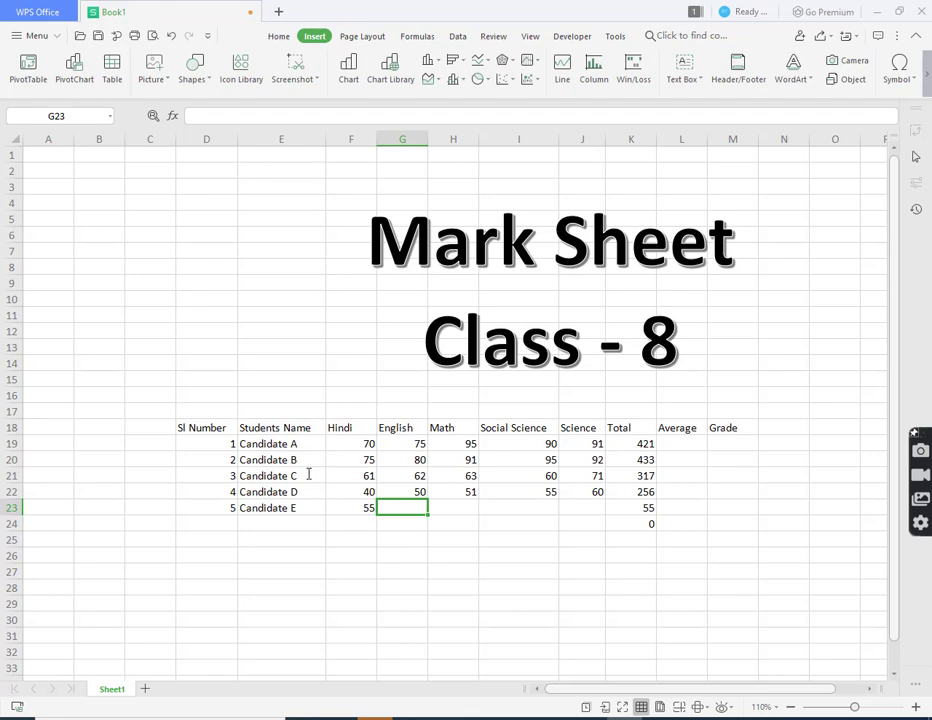
pyautogui.write('56')
pyautogui.press('Tab')
pyautogui.write('57')
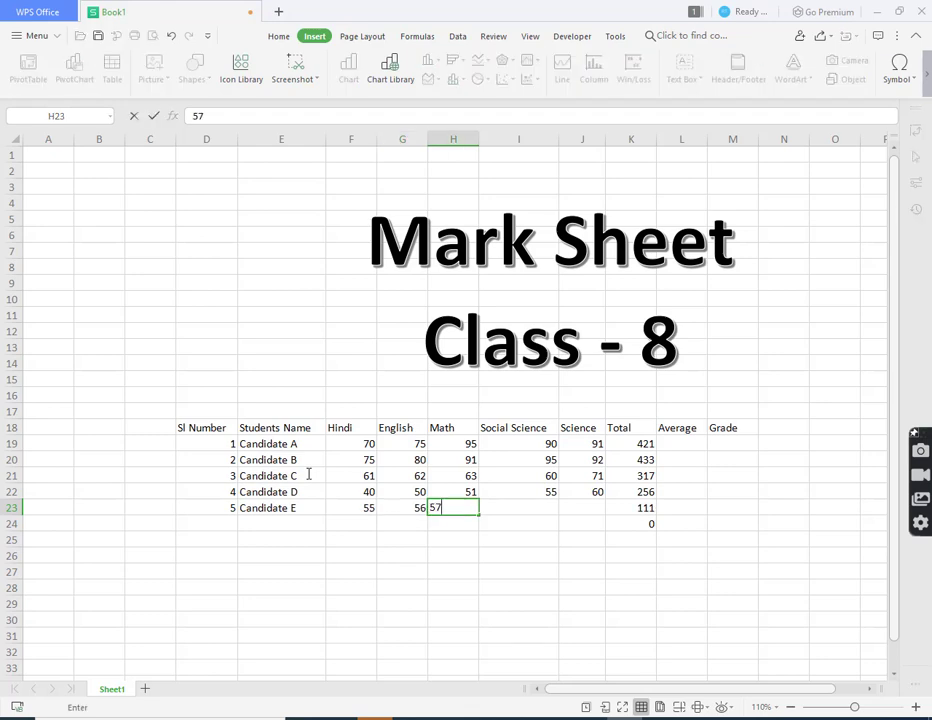
pyautogui.press('Tab')
pyautogui.write('58')
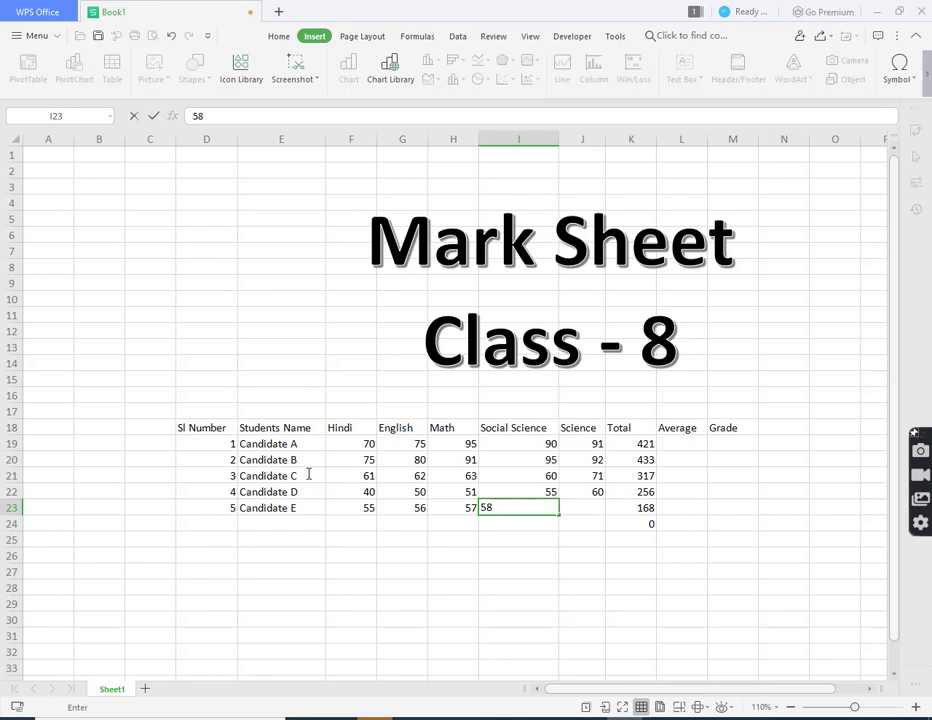
pyautogui.press('Tab')
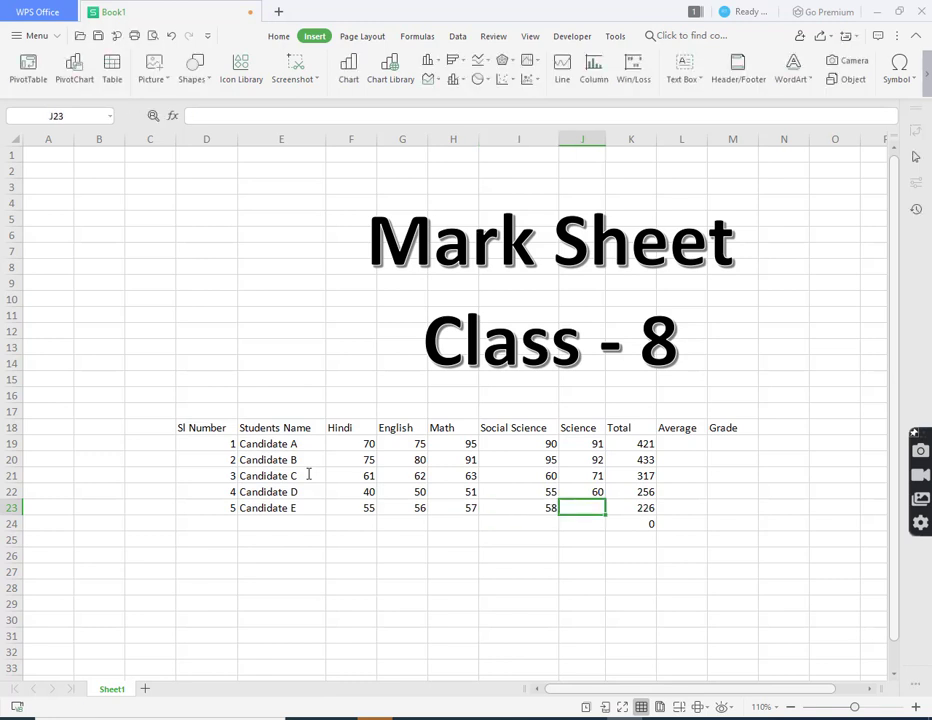
pyautogui.write('59')
pyautogui.press('Tab')
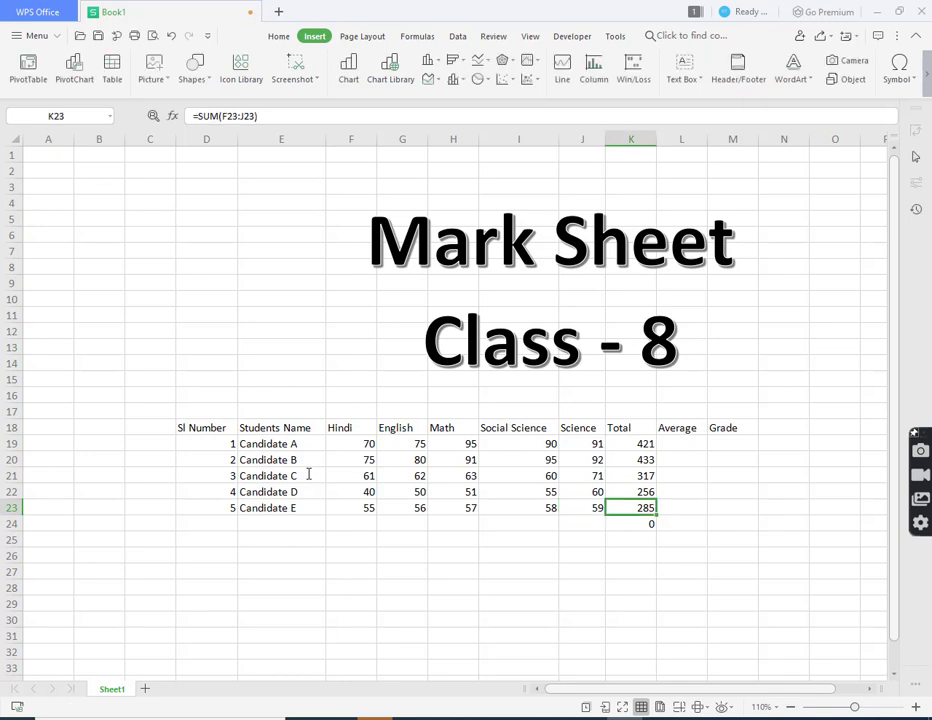
# Enter serial number 6 in D24 and copy the name above into E24, changing it to "Candidate F".
pyautogui.press('Down')
pyautogui.press('Left')
pyautogui.press('Left')
pyautogui.press('Left')
pyautogui.press('Left')
pyautogui.press('Left')
pyautogui.press('Left')
pyautogui.press('Left')
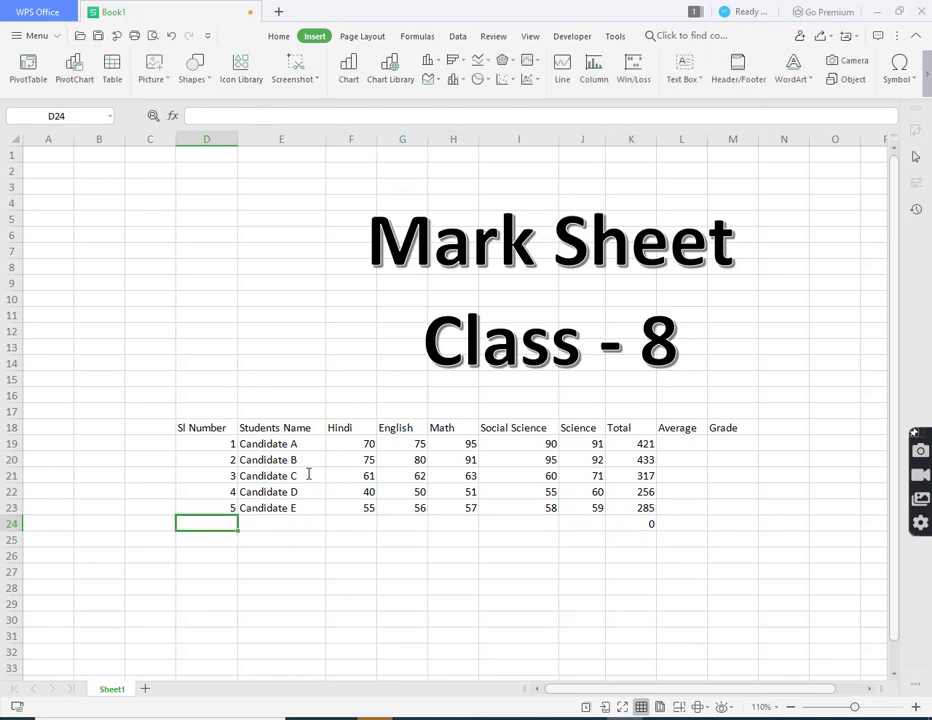
pyautogui.write('6')
pyautogui.press('Tab')
pyautogui.hotkey('ctrl', 'd')
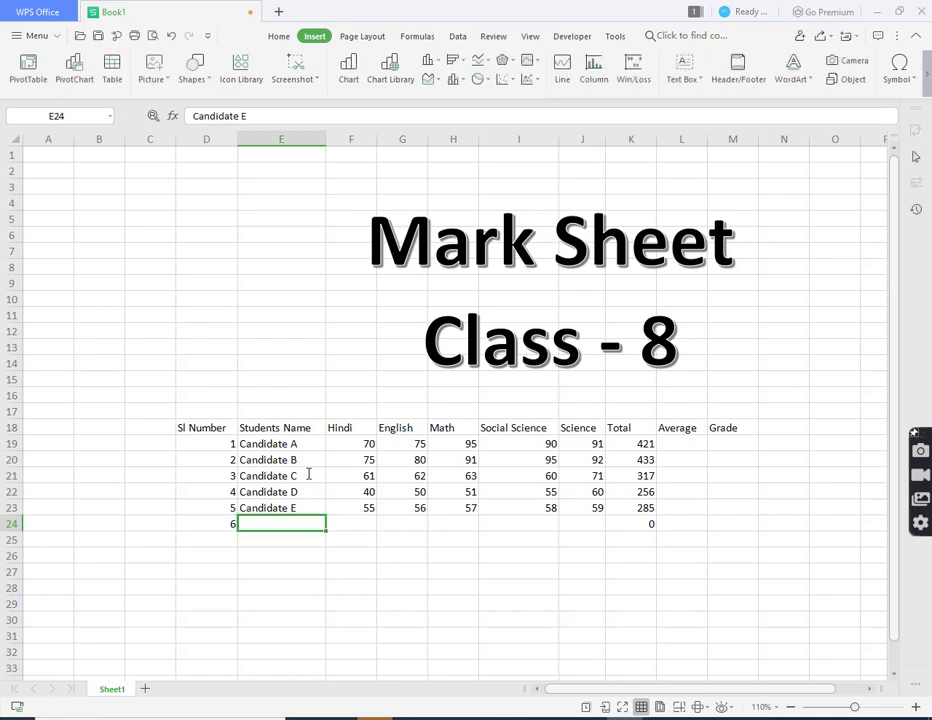
pyautogui.press('F2')
pyautogui.press('BackSpace')
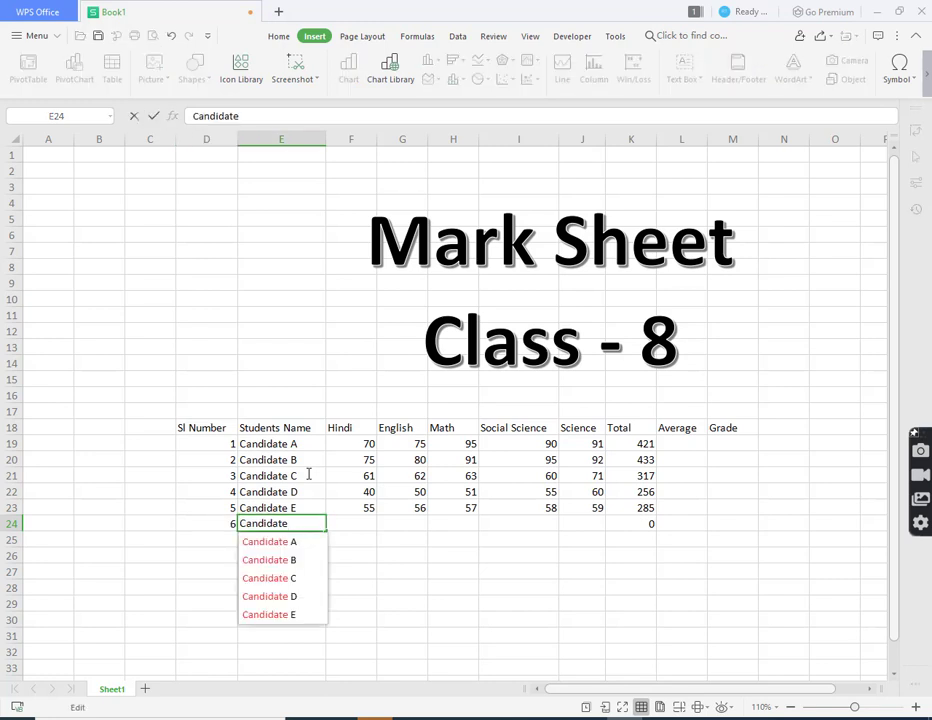
pyautogui.write('F')
pyautogui.press('Tab')
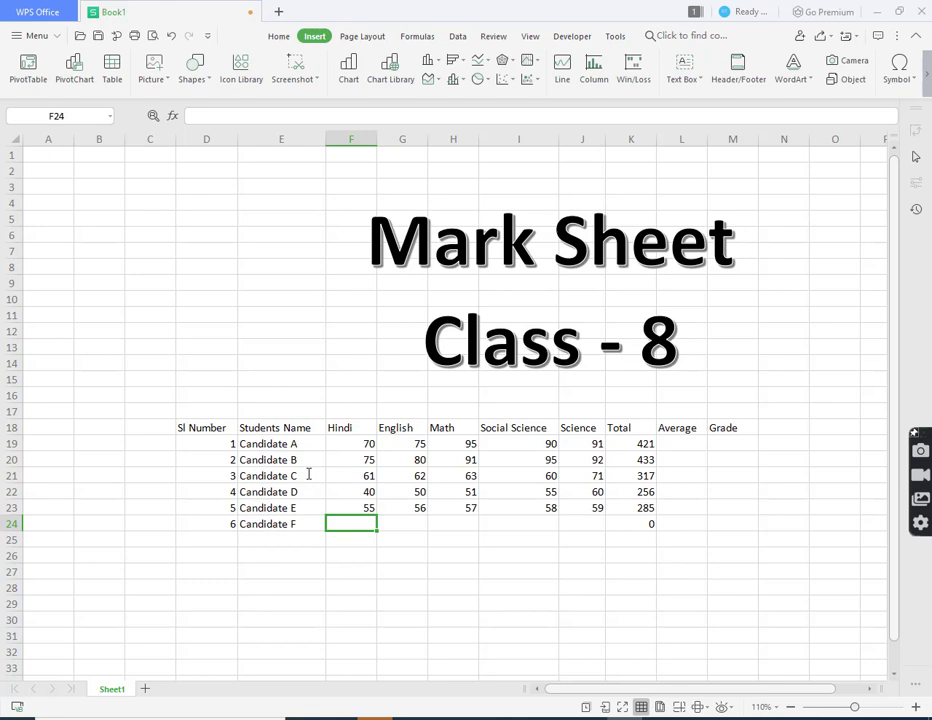
# Enter Candidate F's marks in F24 to J24: Hindi 61, English 62, Math 63, Social Science 64 and Science 65.
pyautogui.write('61')
pyautogui.press('Tab')
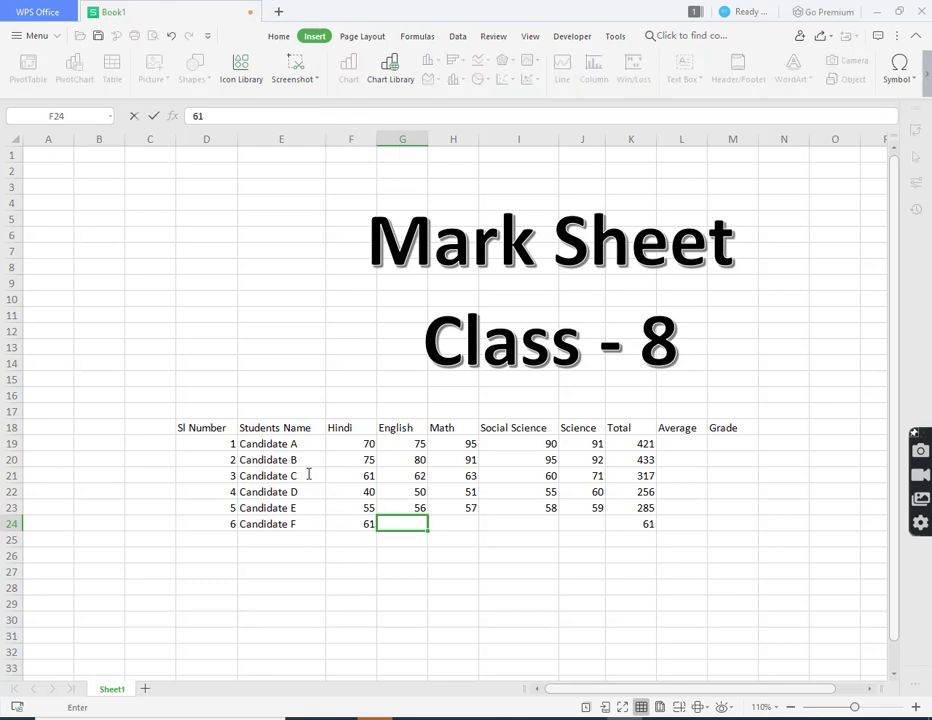
pyautogui.write('62')
pyautogui.press('Tab')
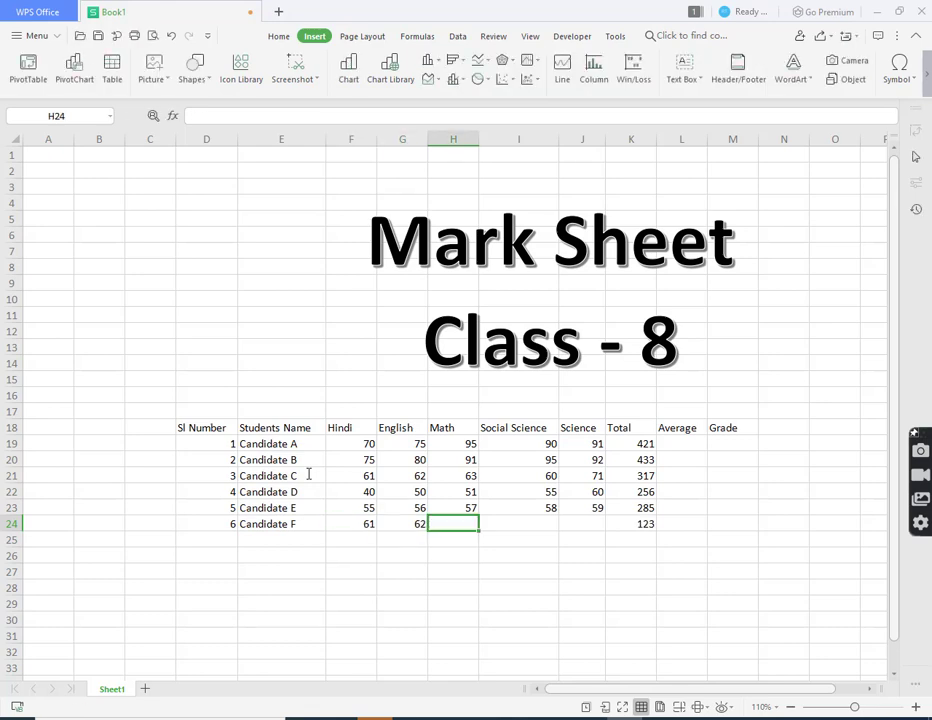
pyautogui.write('63')
pyautogui.press('Tab')
pyautogui.write('64')
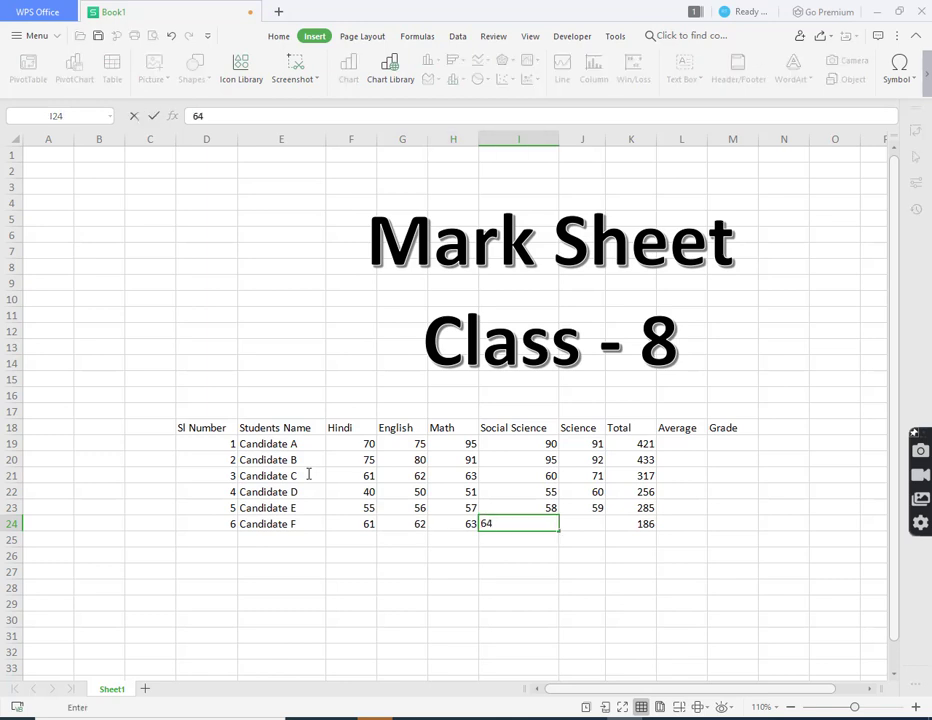
pyautogui.press('Tab')
pyautogui.write('65')
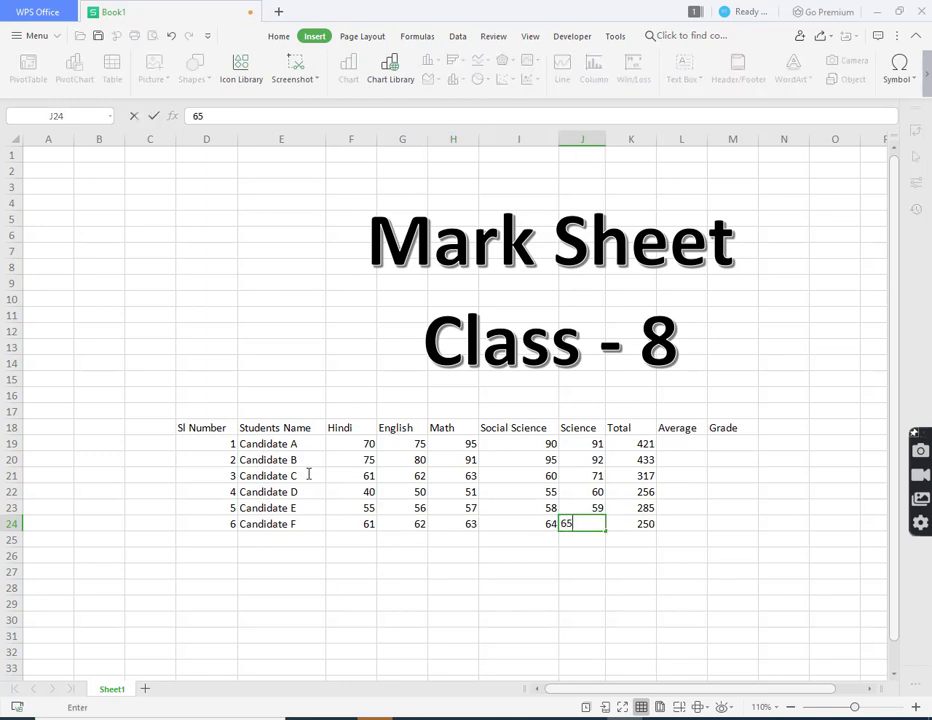
pyautogui.press('Tab')
pyautogui.press('Tab')
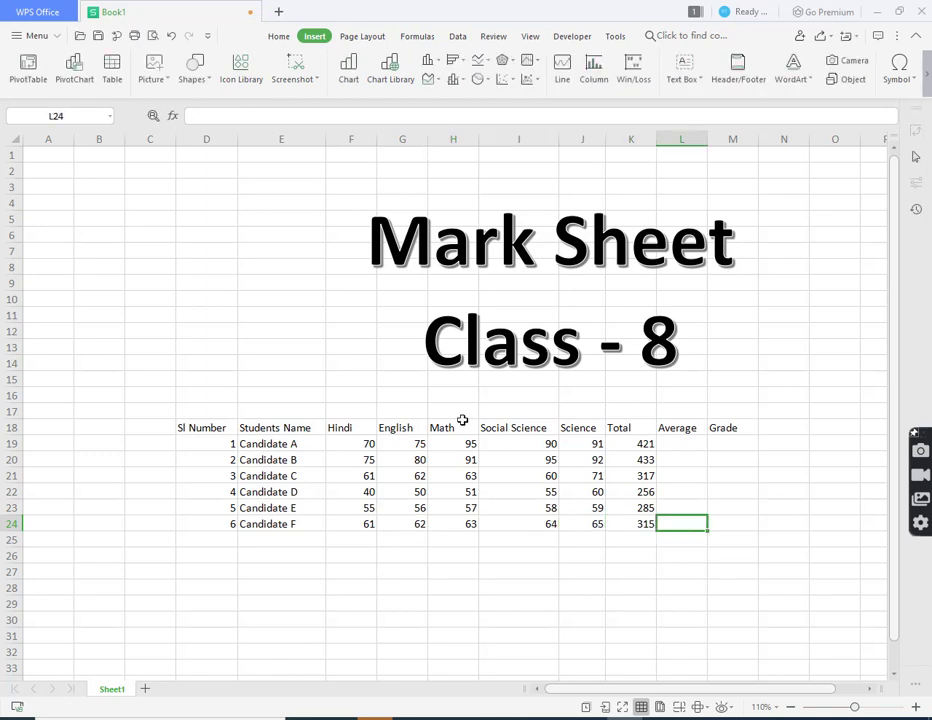
# Calculate Candidate A's average in L19 with =AVERAGE(F19:J19) and fill the formula down through L24.
pyautogui.click(684, 447)
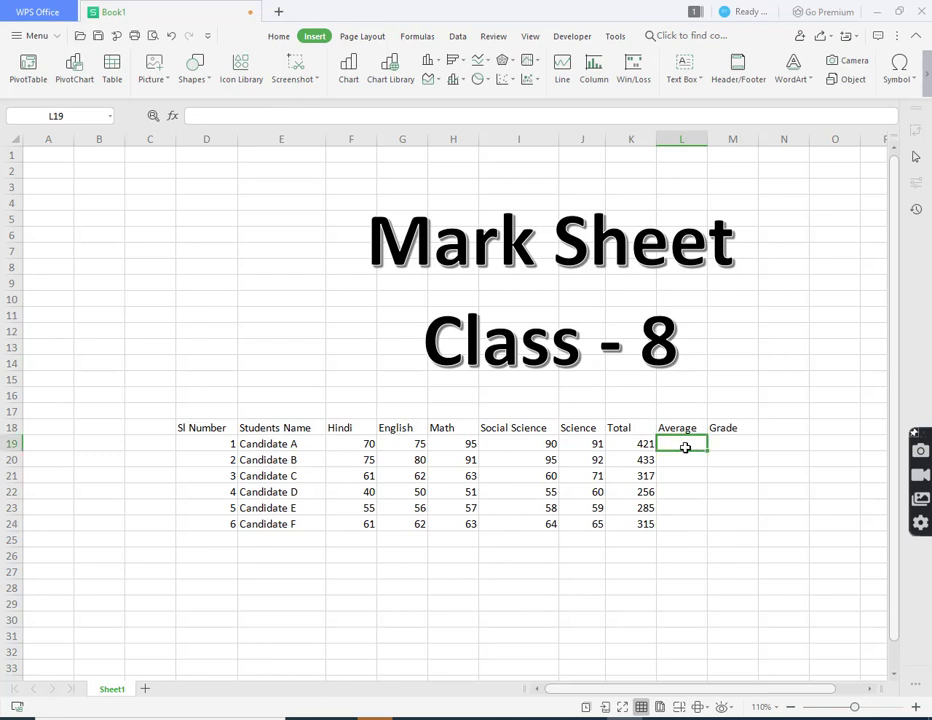
pyautogui.write('=')
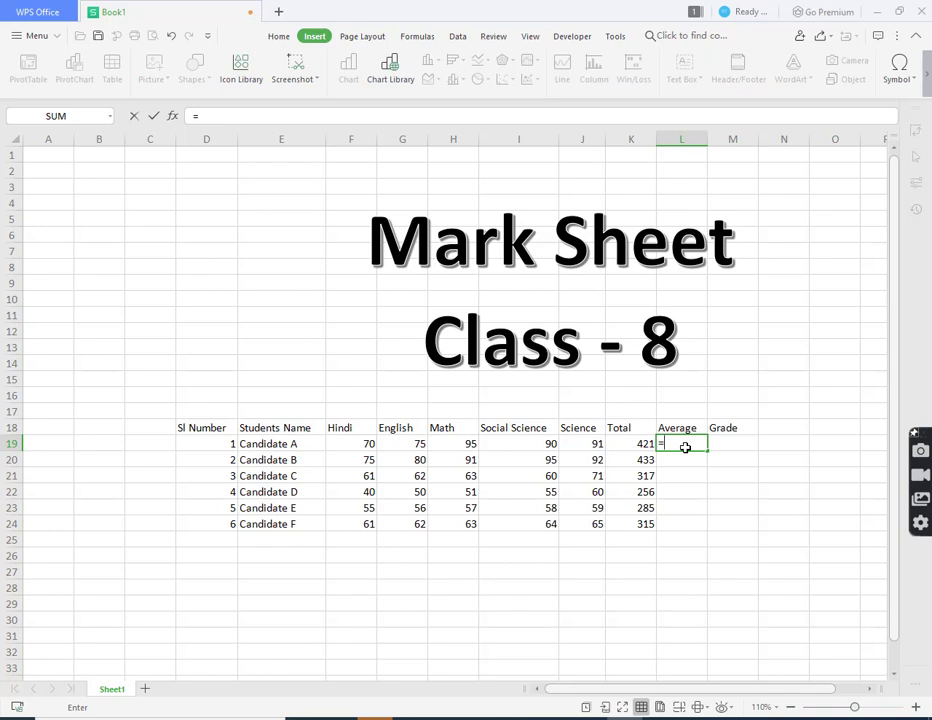
pyautogui.write('A')
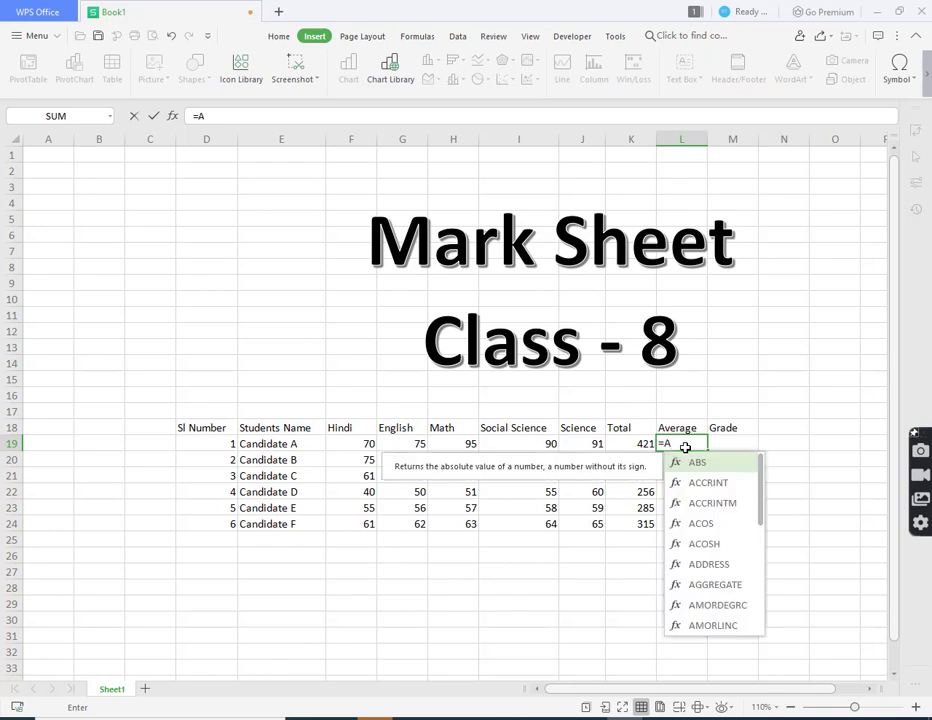
pyautogui.write('VERAGE')
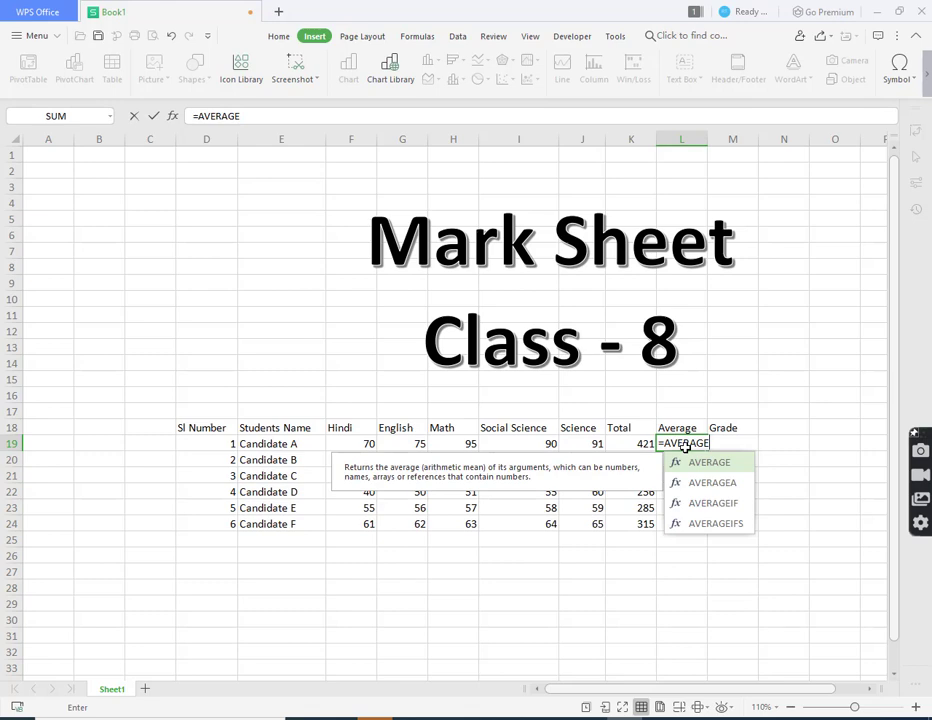
pyautogui.write('(')
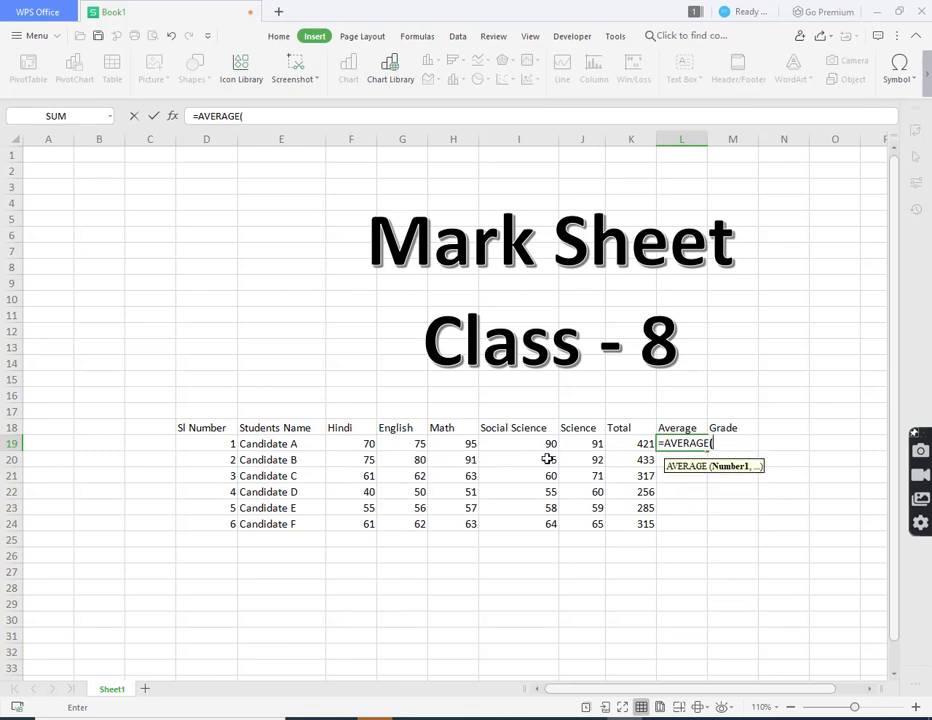
pyautogui.click(358, 443)
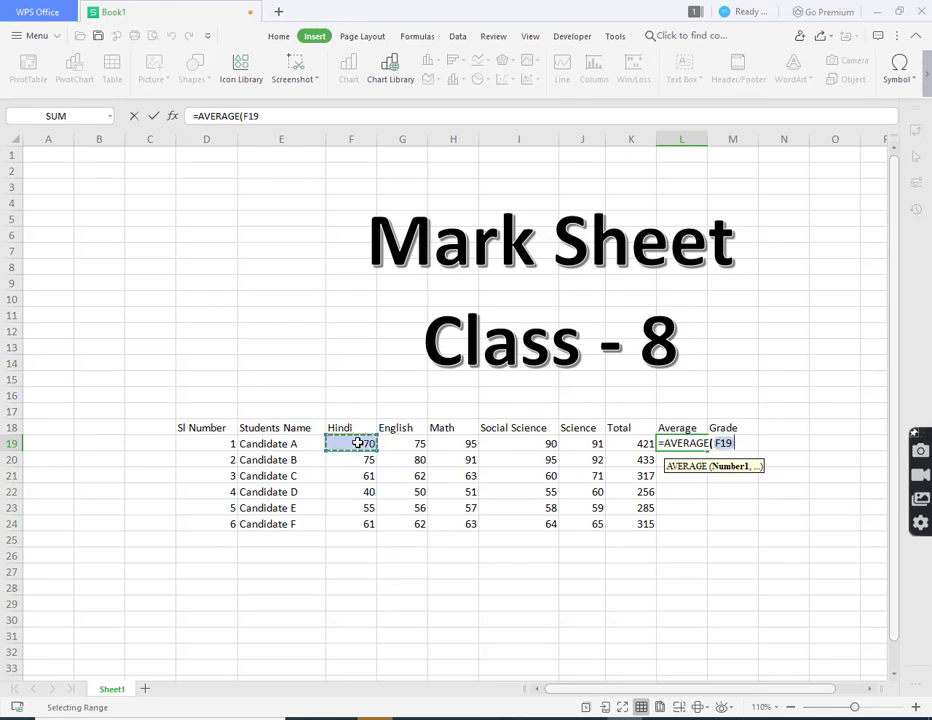
pyautogui.write(':')
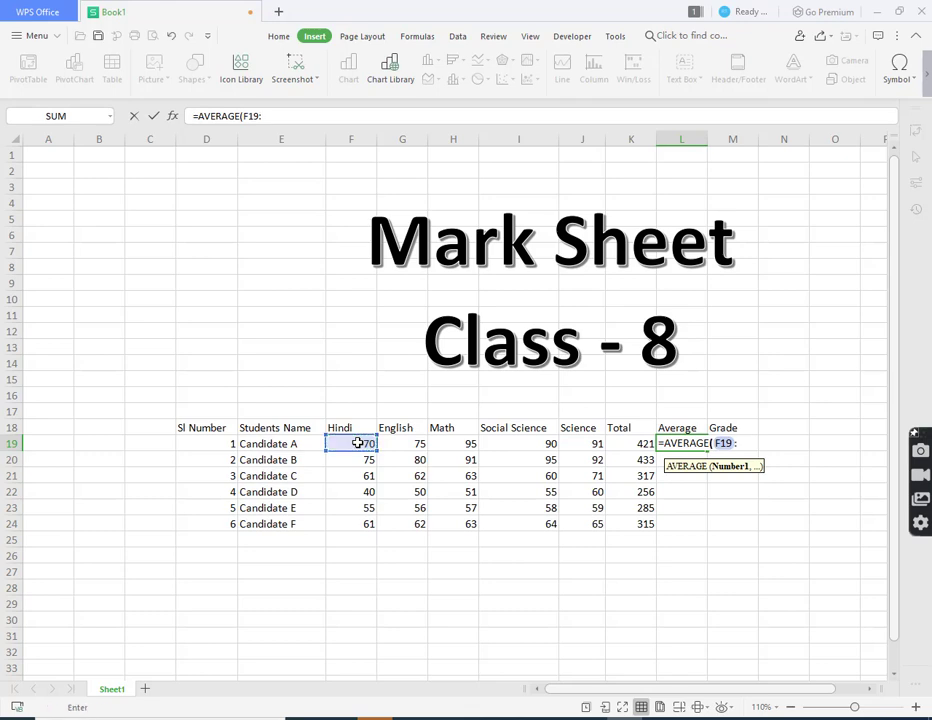
pyautogui.click(588, 443)
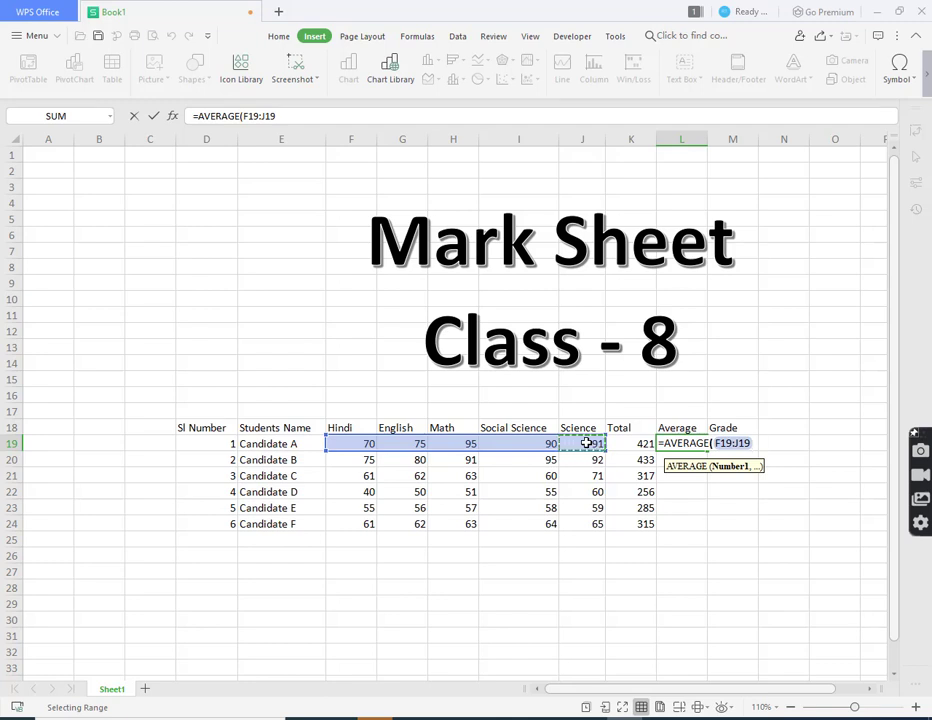
pyautogui.write(')')
pyautogui.press('Return')
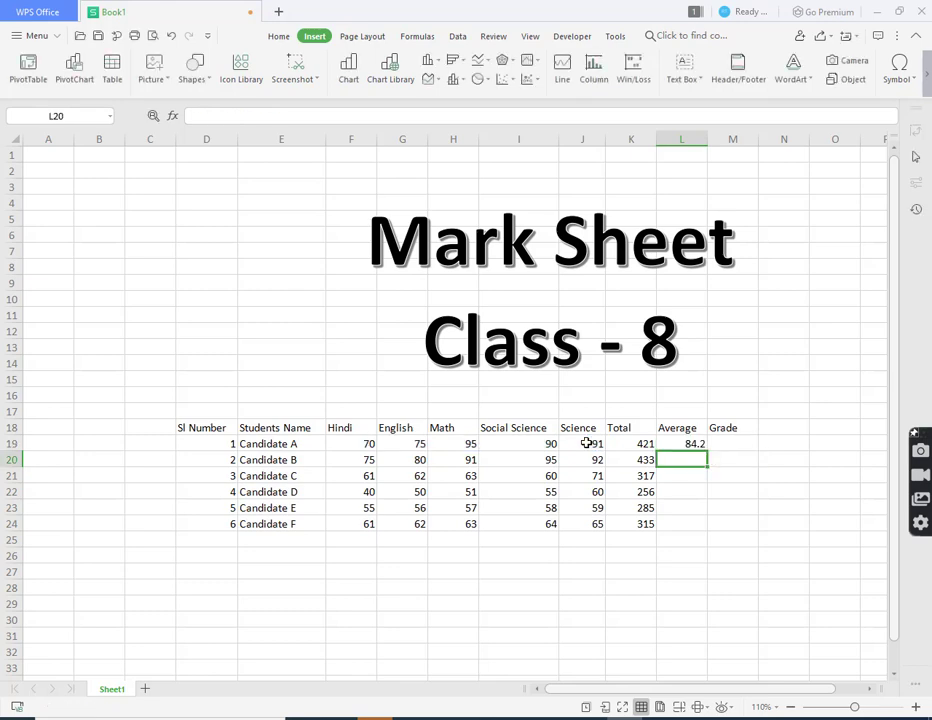
pyautogui.click(682, 443)
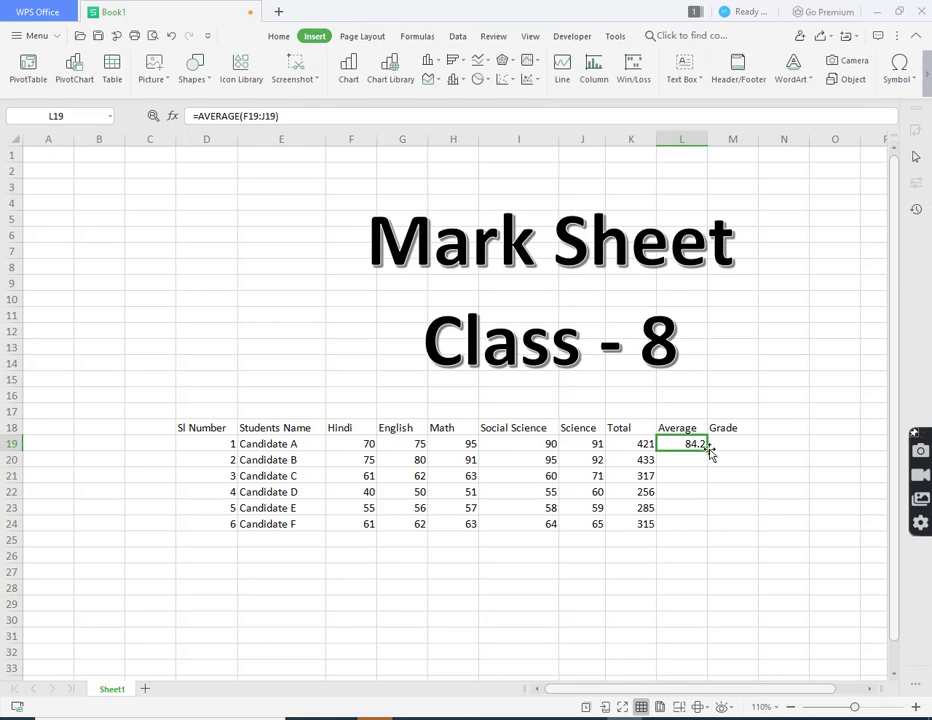
pyautogui.moveTo(707, 451); pyautogui.dragTo(707, 526)
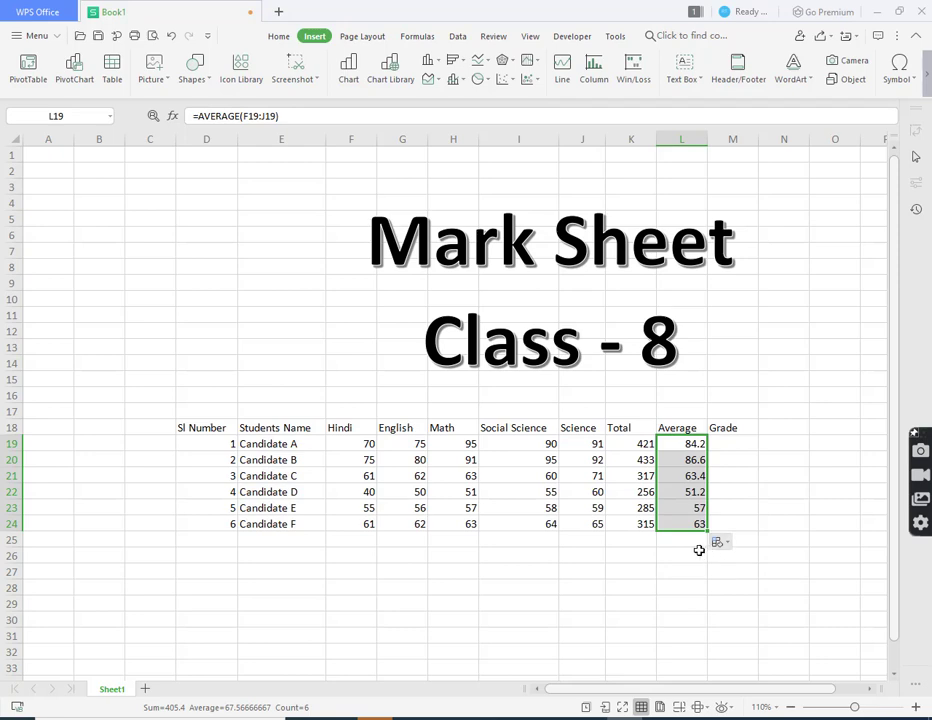
# Start an IF formula in M19 for Candidate A's grade.
pyautogui.click(735, 442)
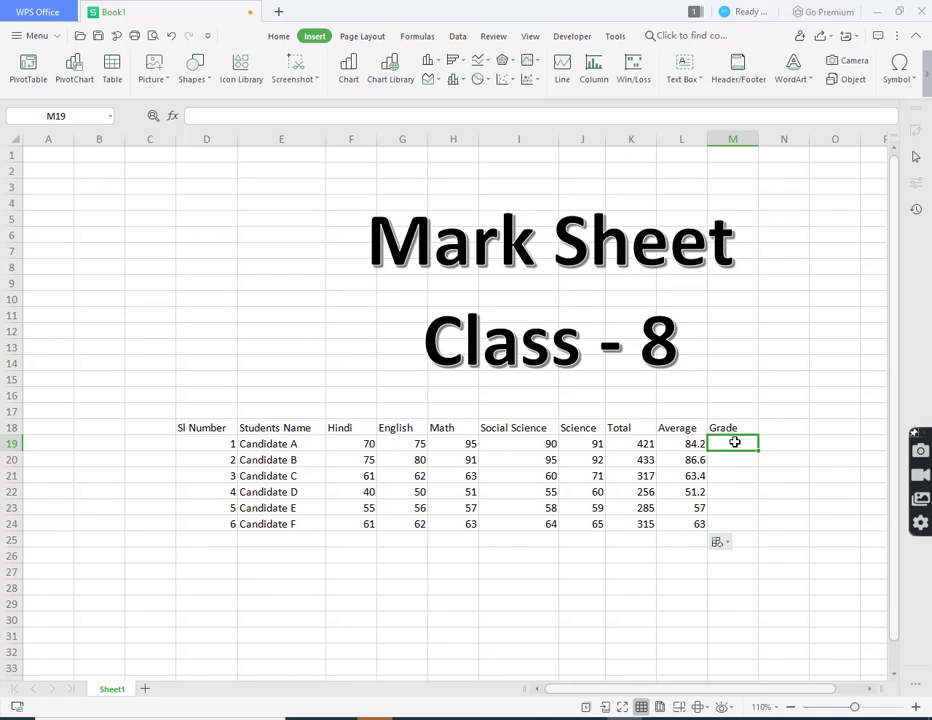
pyautogui.write('=')
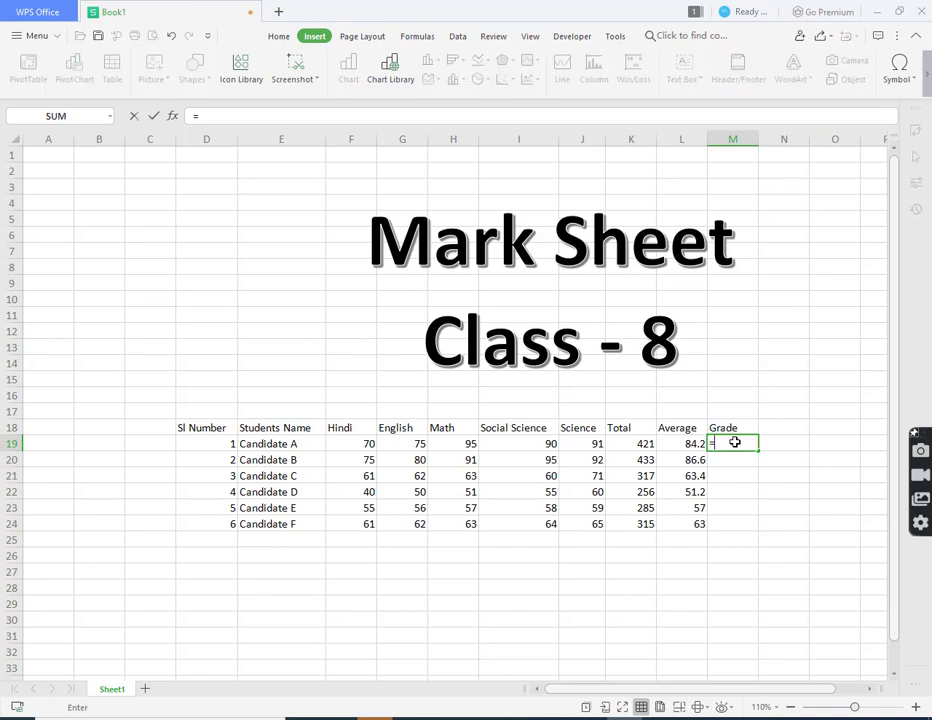
pyautogui.write('IF')
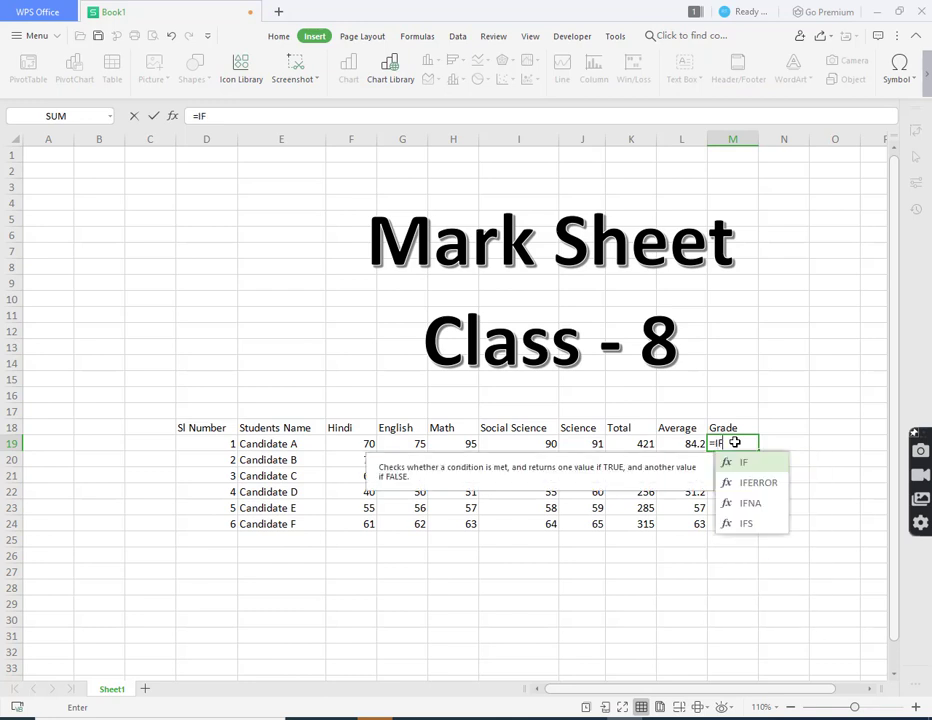